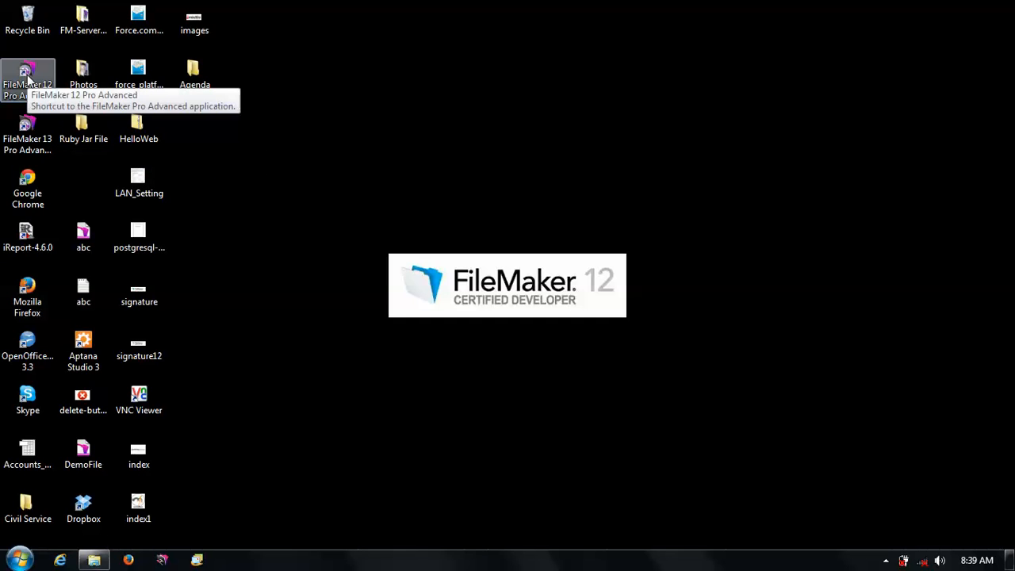
- Launch FileMaker 13 Pro Advanced from its desktop shortcut
{"action": "left_click", "coordinate": [29, 131]}
{"action": "double_click", "coordinate": [29, 131]}
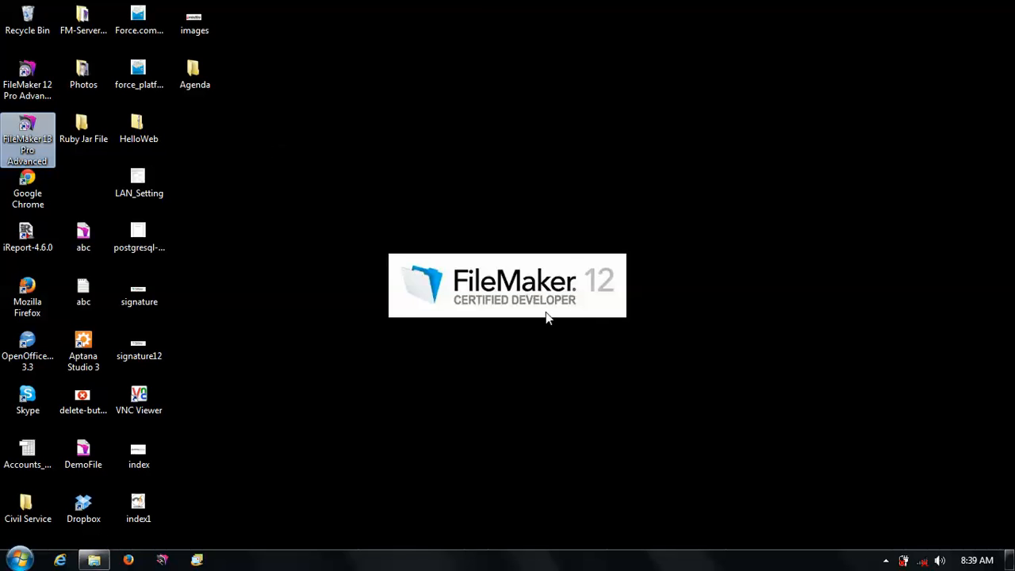
{"action": "left_click", "coordinate": [885, 560]}
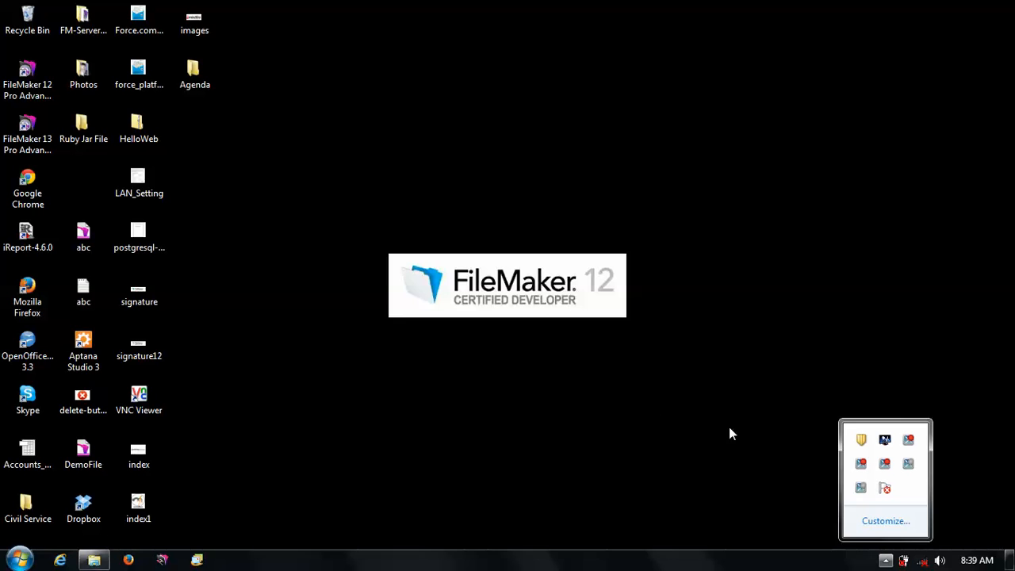
{"action": "left_click", "coordinate": [527, 371]}
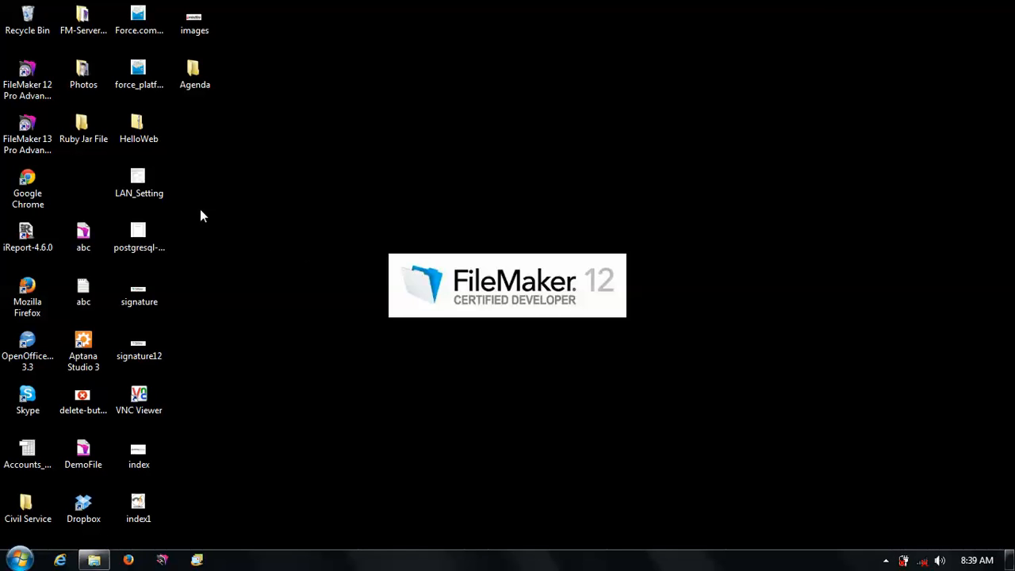
{"action": "double_click", "coordinate": [27, 133]}
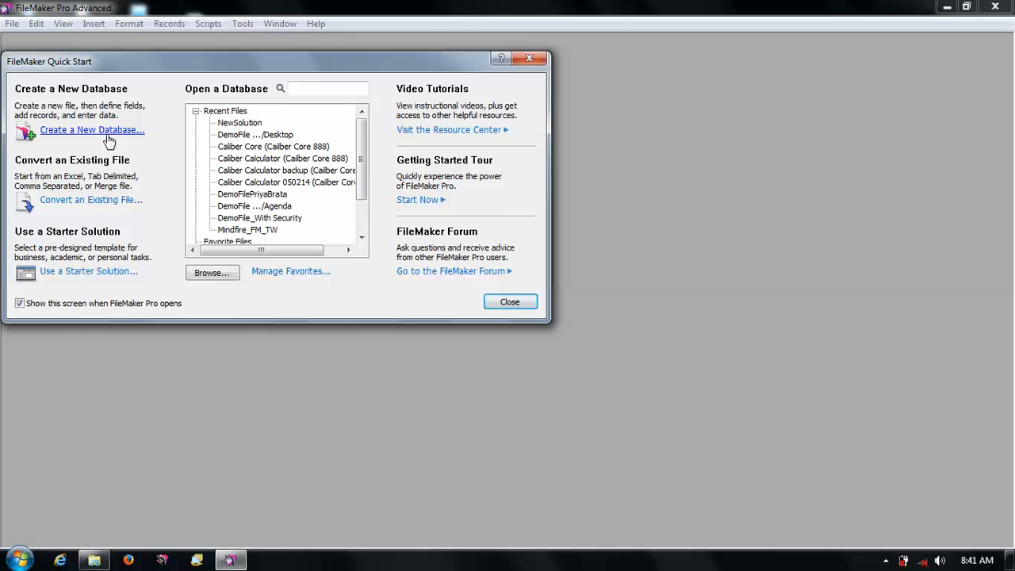
- Close the Quick Start screen and create a new database named "Sales Management System" on the Desktop
{"action": "left_click", "coordinate": [512, 303]}
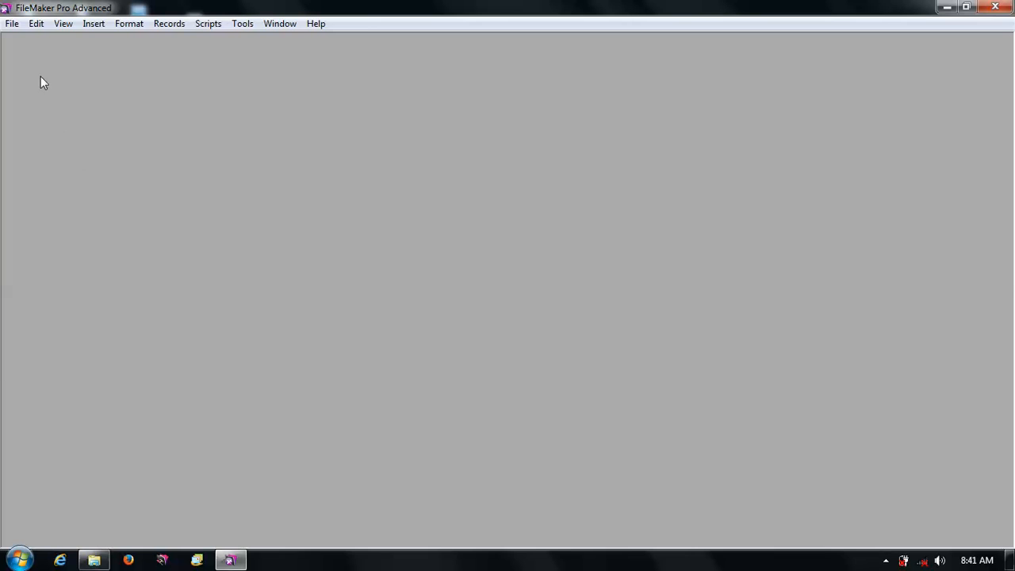
{"action": "left_click", "coordinate": [13, 24]}
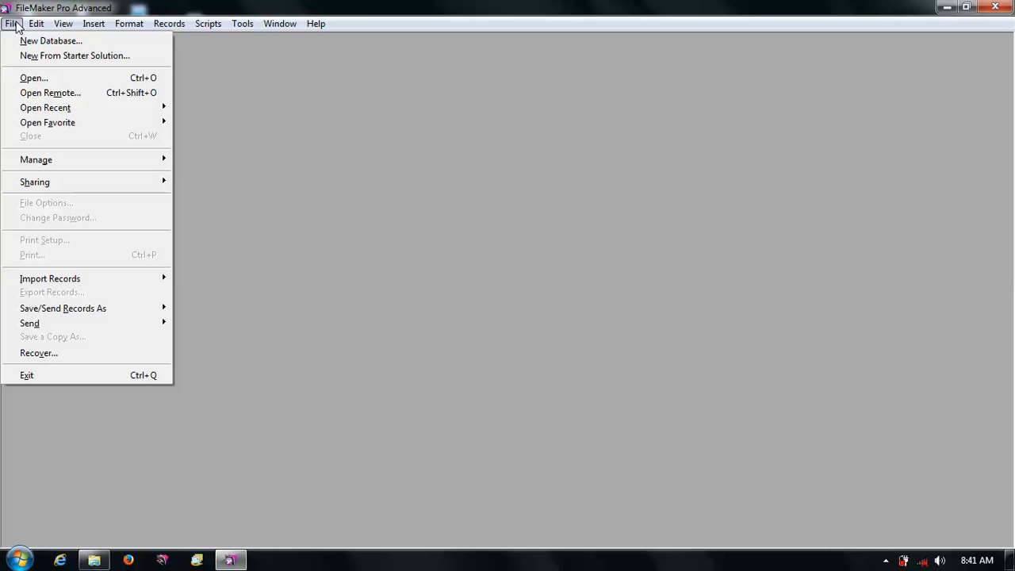
{"action": "left_click", "coordinate": [73, 42]}
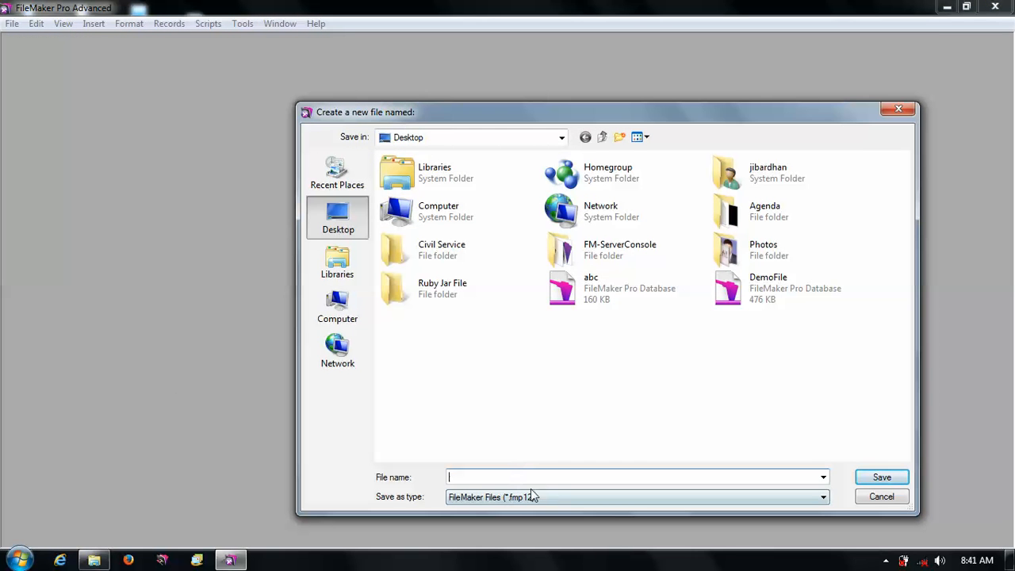
{"action": "type", "text": "S"}
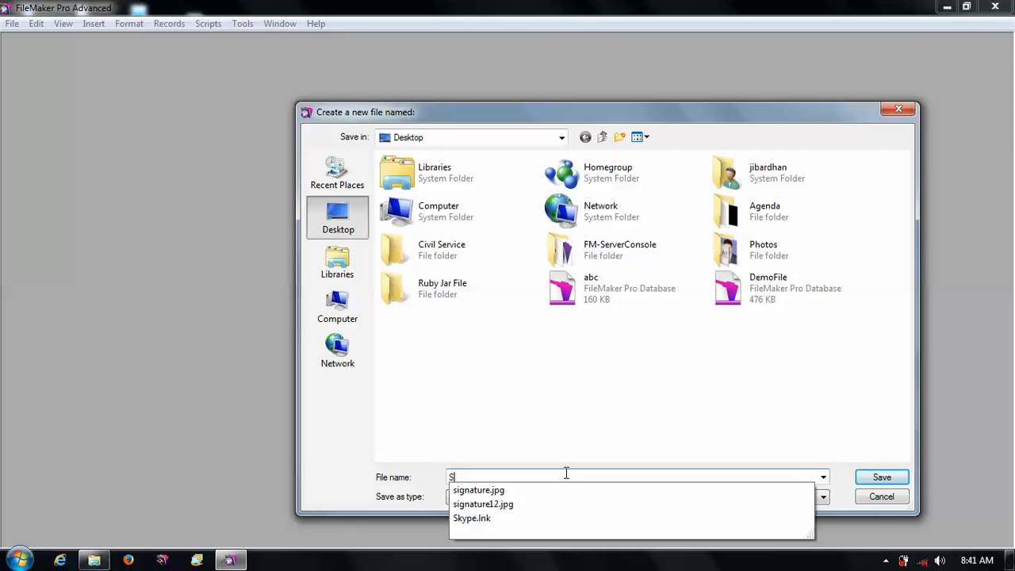
{"action": "type", "text": "ales Management System"}
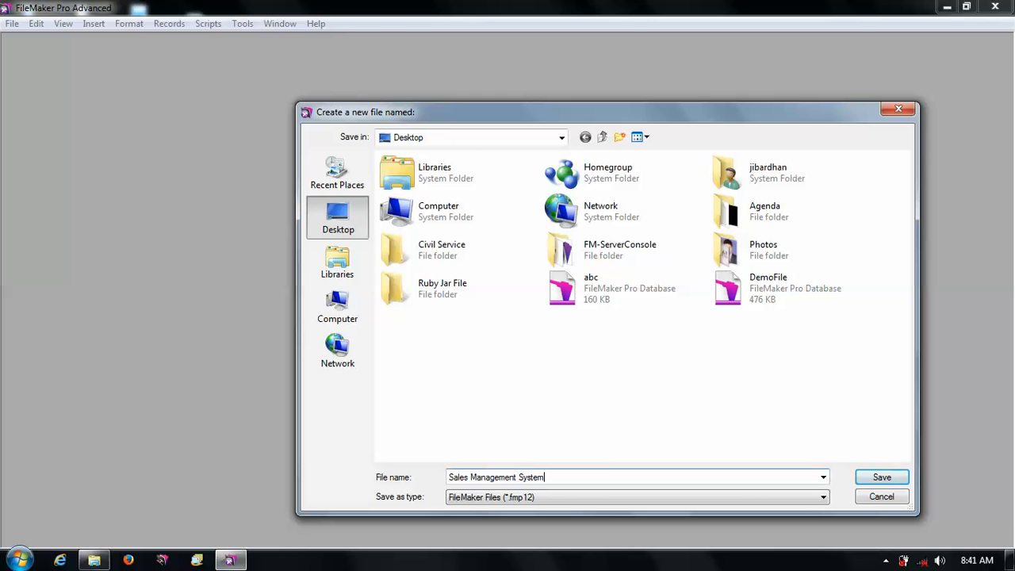
{"action": "left_click", "coordinate": [877, 477]}
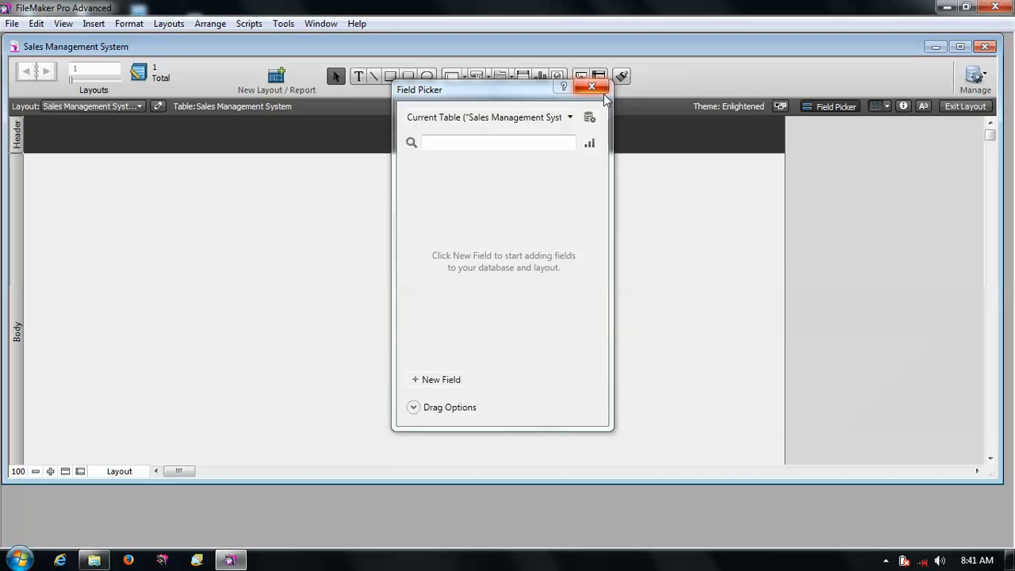
- Close the Field Picker panel, keeping the layout in Layout mode
{"action": "left_click", "coordinate": [591, 86]}
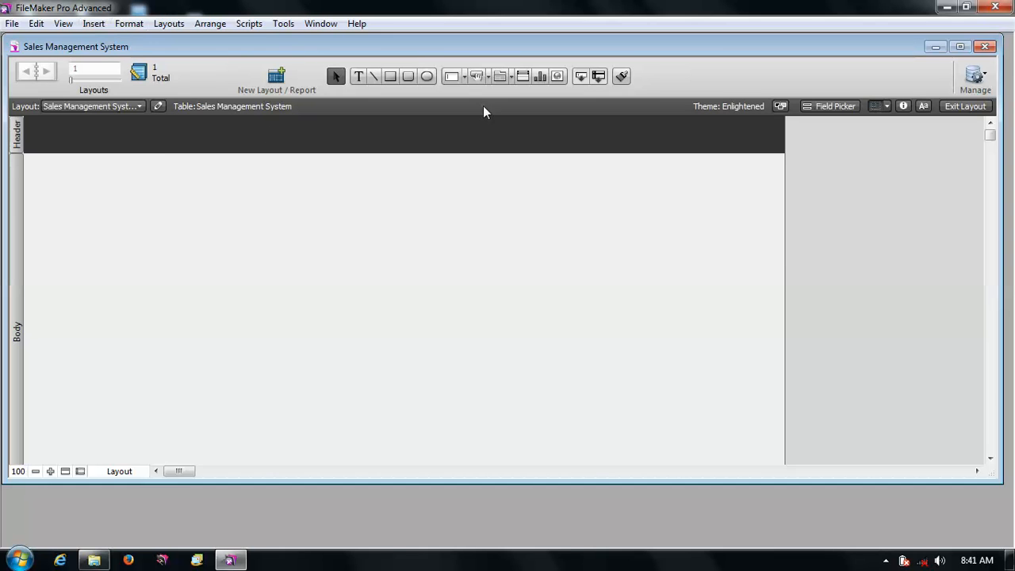
{"action": "left_click", "coordinate": [971, 111]}
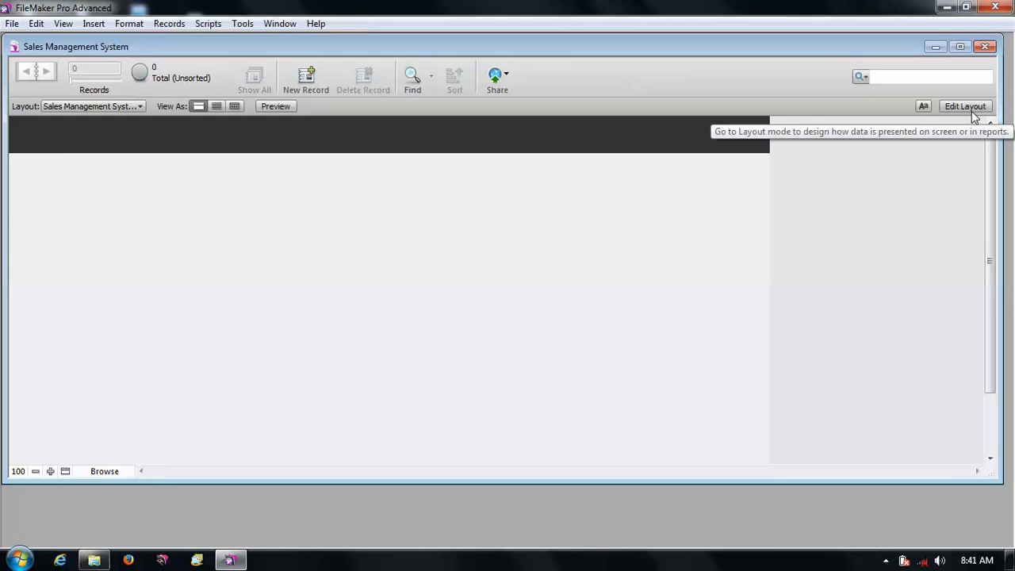
{"action": "left_click", "coordinate": [971, 111]}
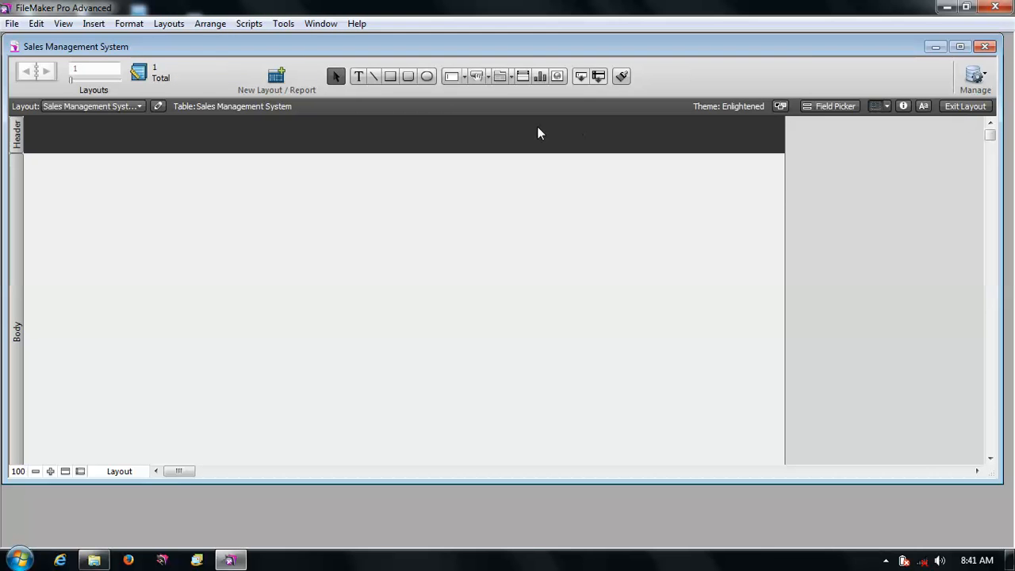
{"action": "left_click", "coordinate": [7, 10]}
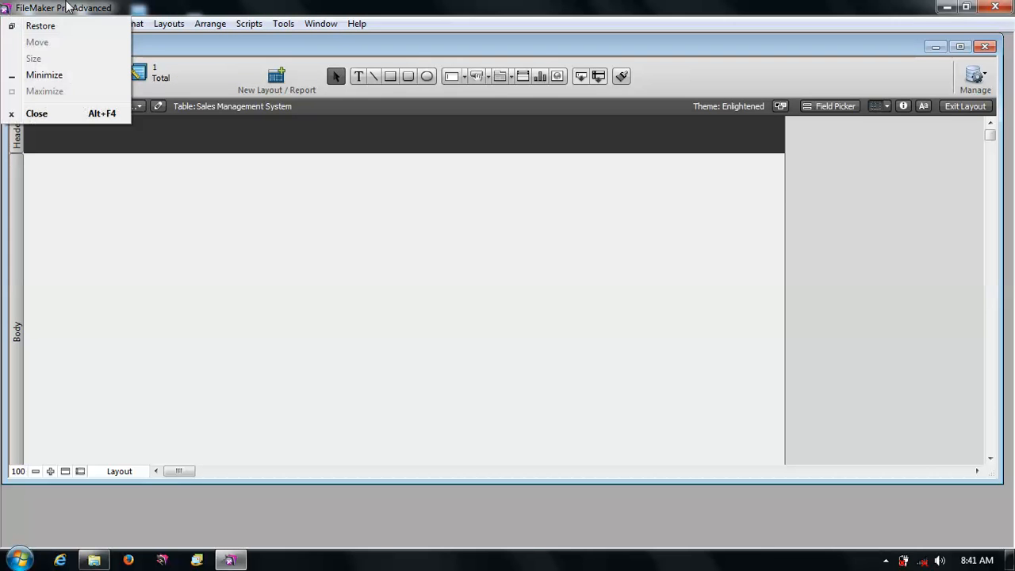
{"action": "left_click", "coordinate": [41, 25]}
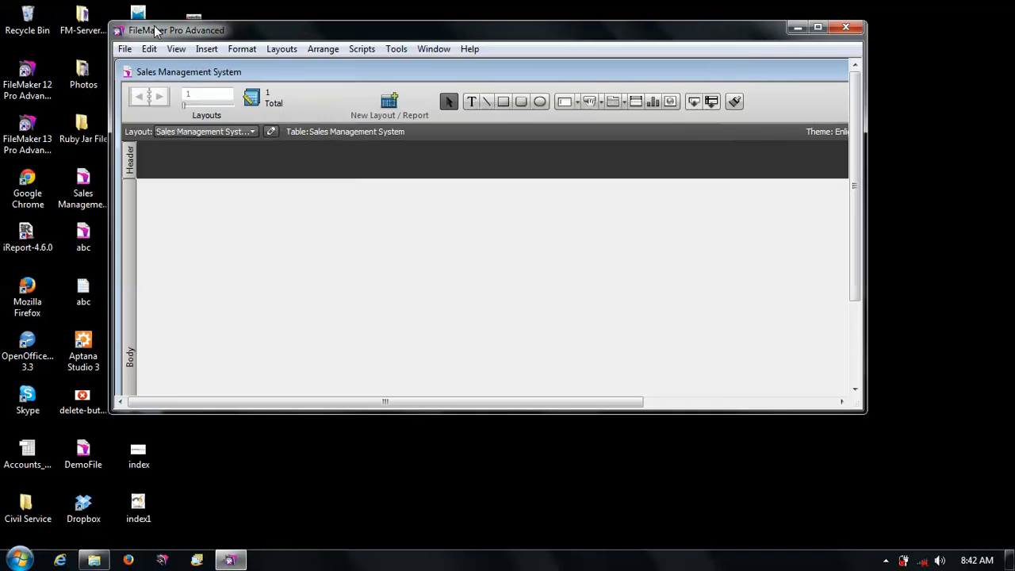
{"action": "left_click", "coordinate": [817, 27]}
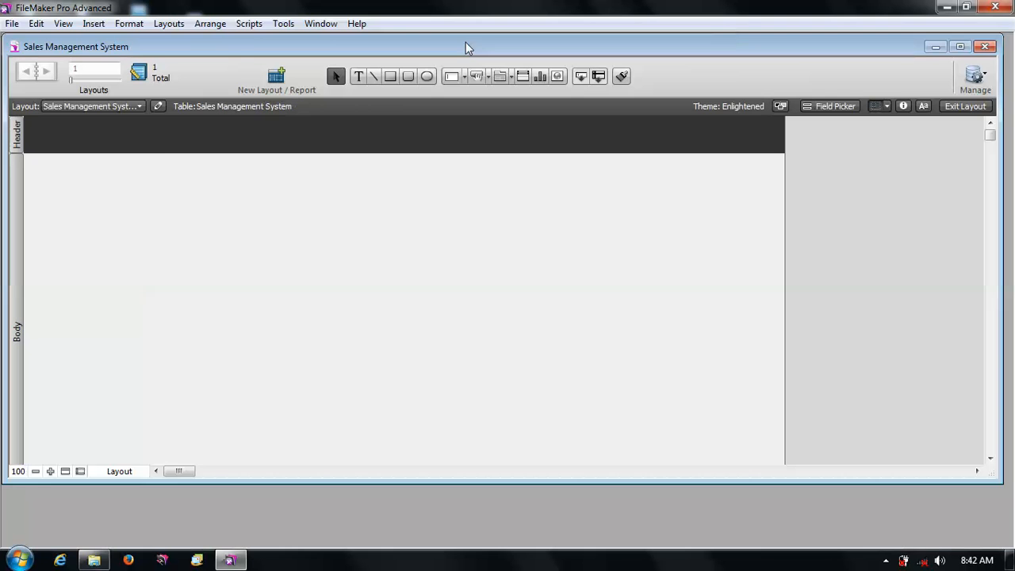
- Open Manage Database and rename the default table to "Sales"
{"action": "left_click", "coordinate": [14, 24]}
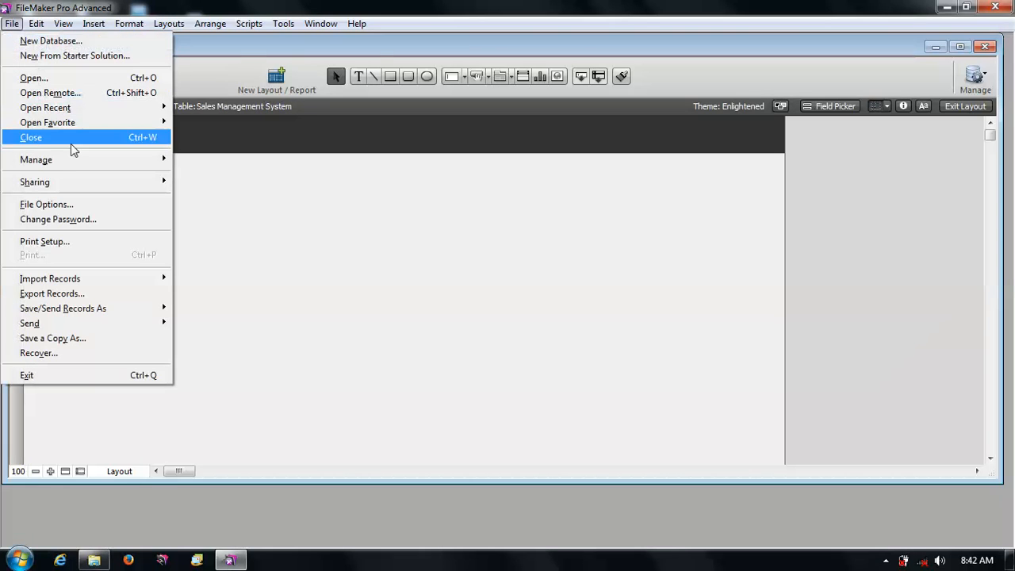
{"action": "mouse_move", "coordinate": [109, 164]}
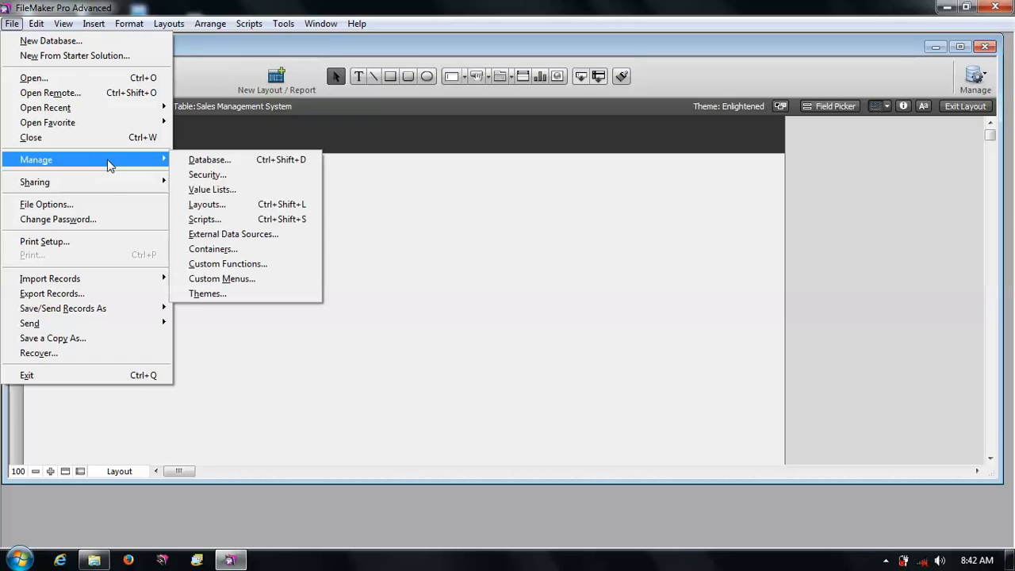
{"action": "left_click", "coordinate": [212, 159]}
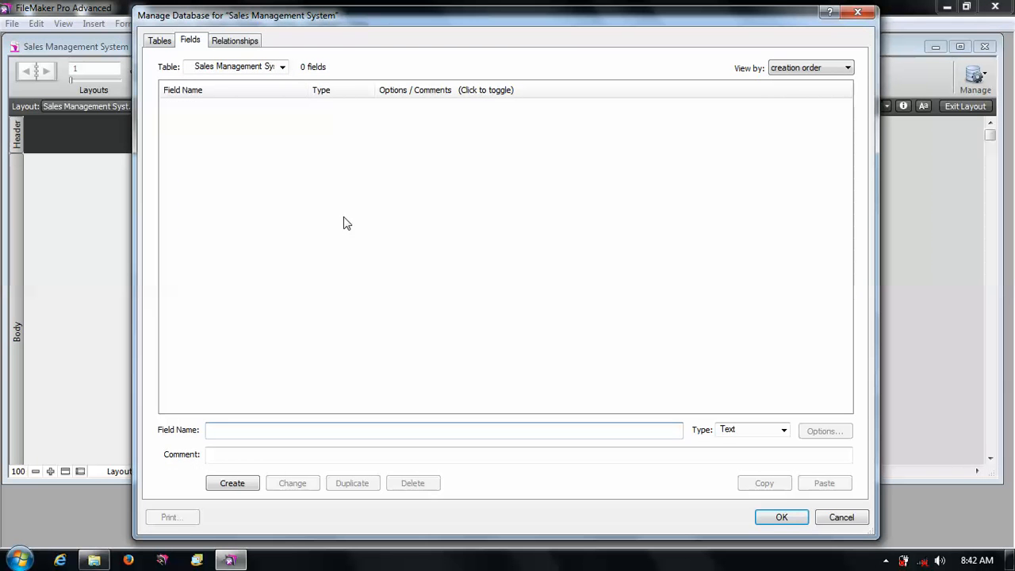
{"action": "left_click", "coordinate": [164, 44]}
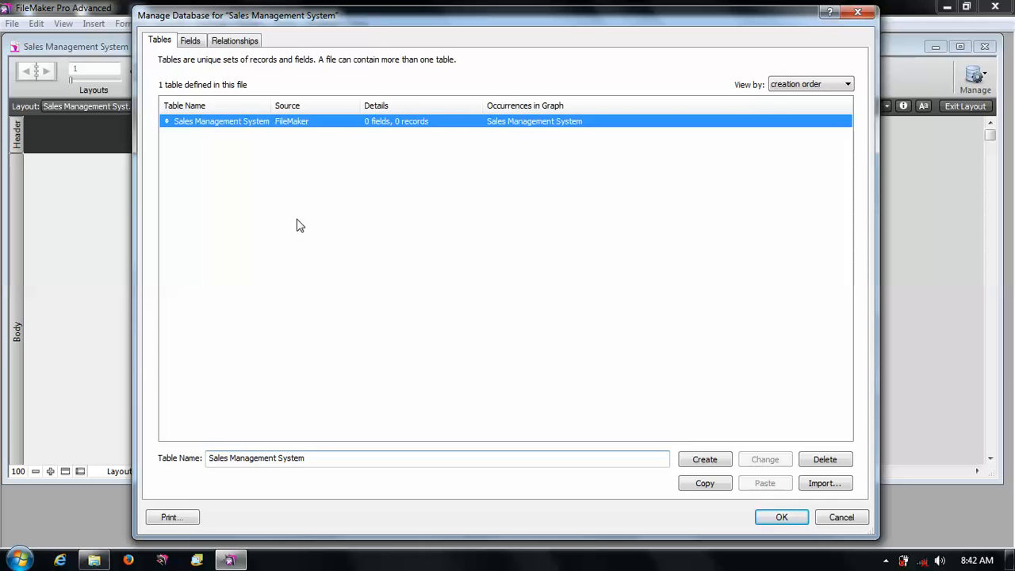
{"action": "left_click", "coordinate": [302, 126]}
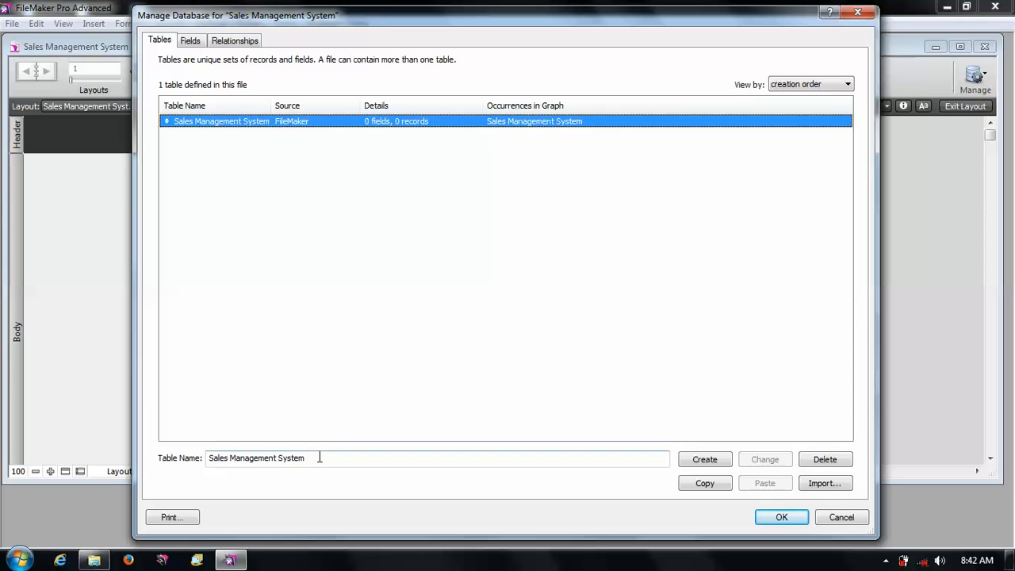
{"action": "left_click_drag", "start_coordinate": [319, 457], "coordinate": [204, 459]}
{"action": "type", "text": "Sl"}
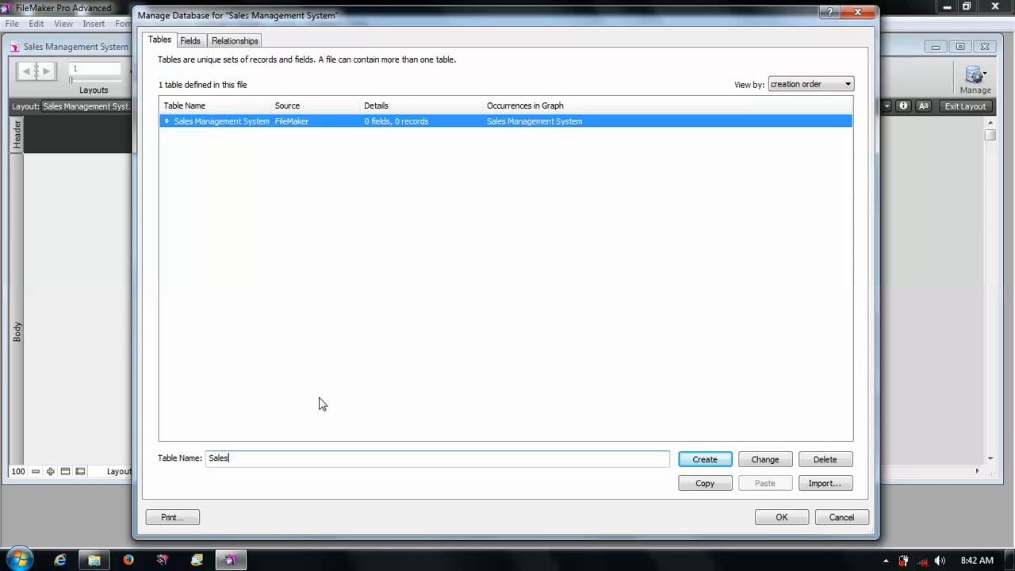
{"action": "left_click", "coordinate": [766, 460]}
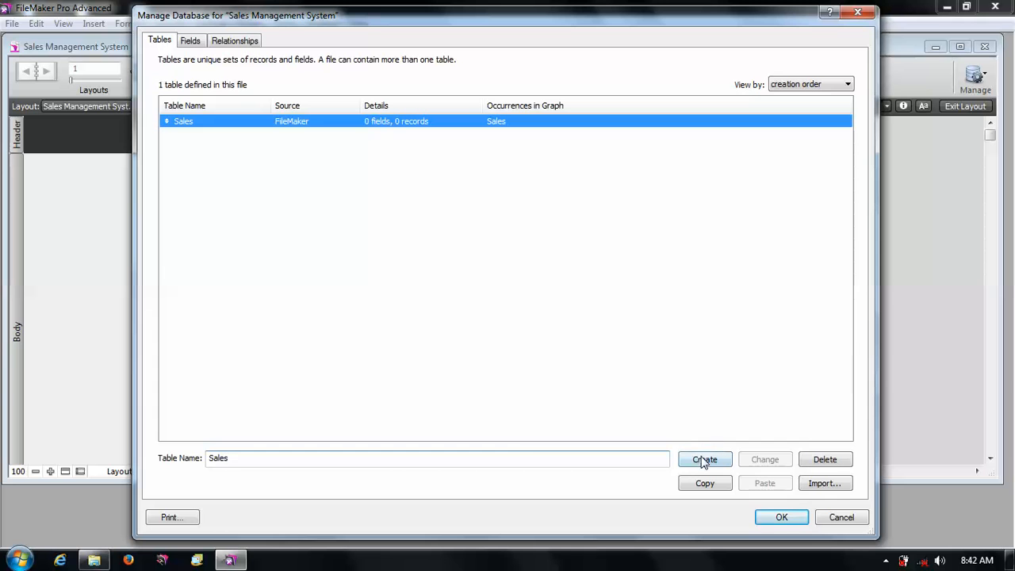
- Create a second table named "LineItems"
{"action": "double_click", "coordinate": [254, 454]}
{"action": "type", "text": "LineItems"}
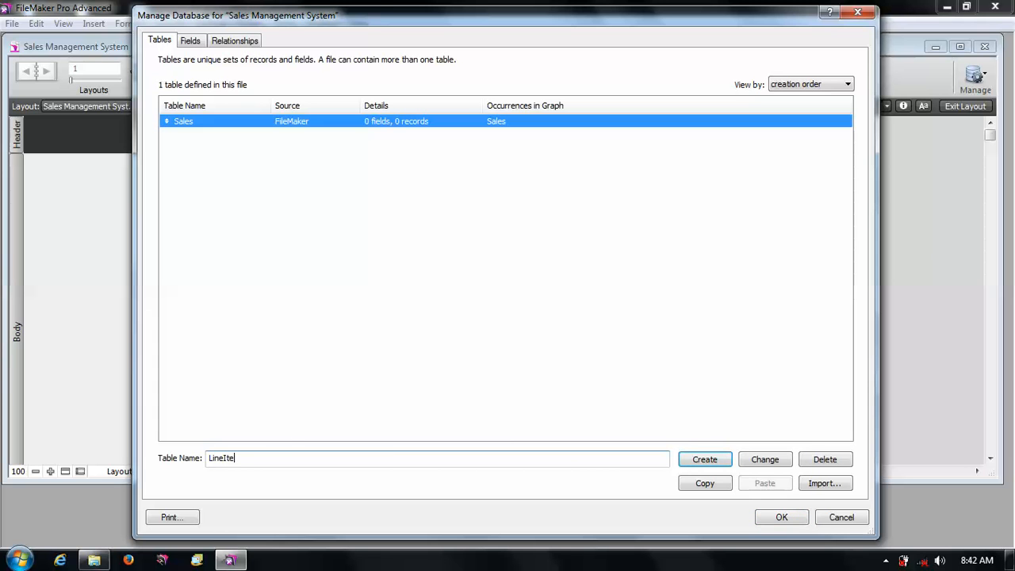
{"action": "left_click", "coordinate": [719, 468]}
{"action": "left_click", "coordinate": [340, 222]}
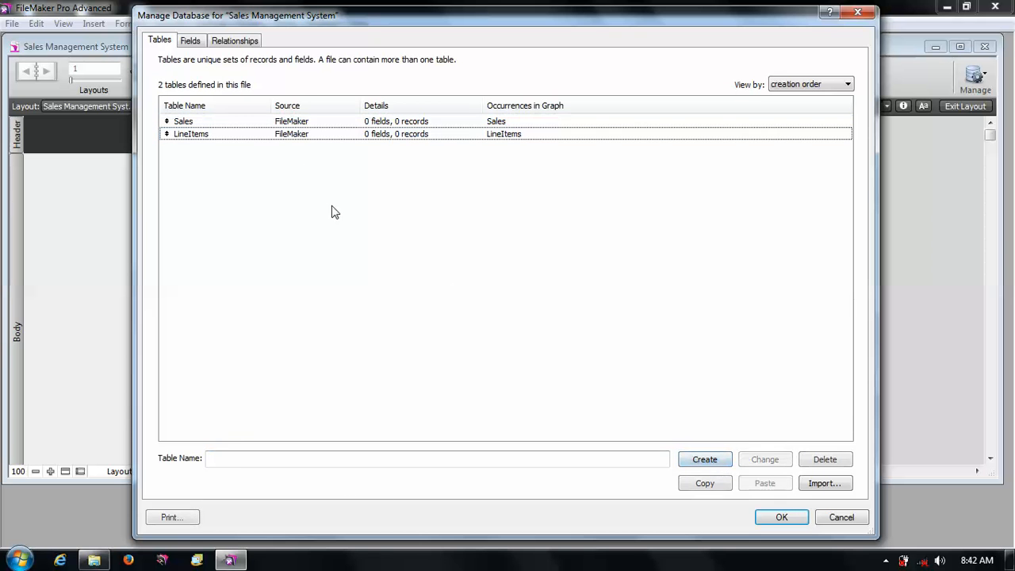
- In the Sales table, create a Number field named "SalesID"
{"action": "left_click", "coordinate": [192, 41]}
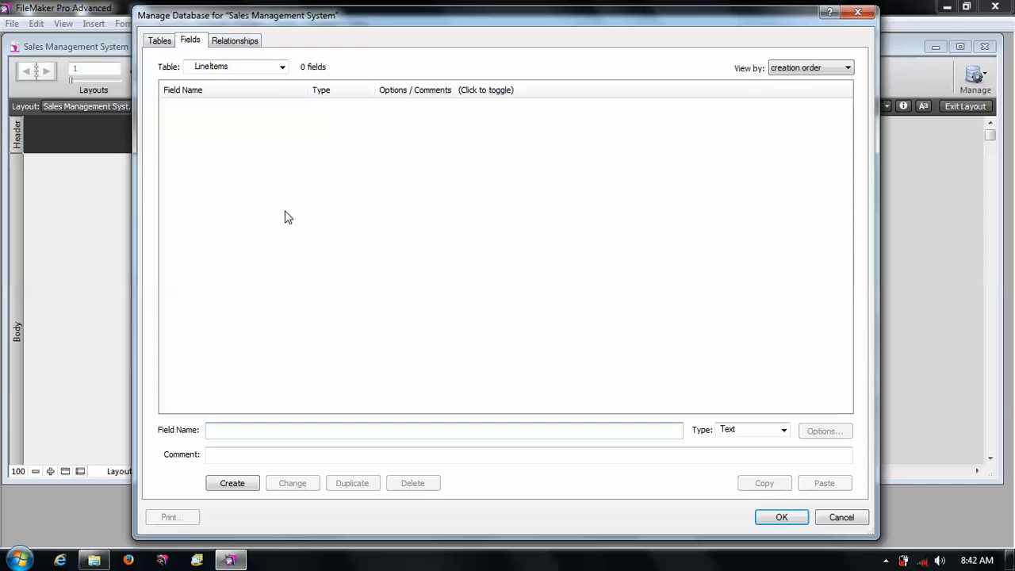
{"action": "left_click", "coordinate": [269, 70]}
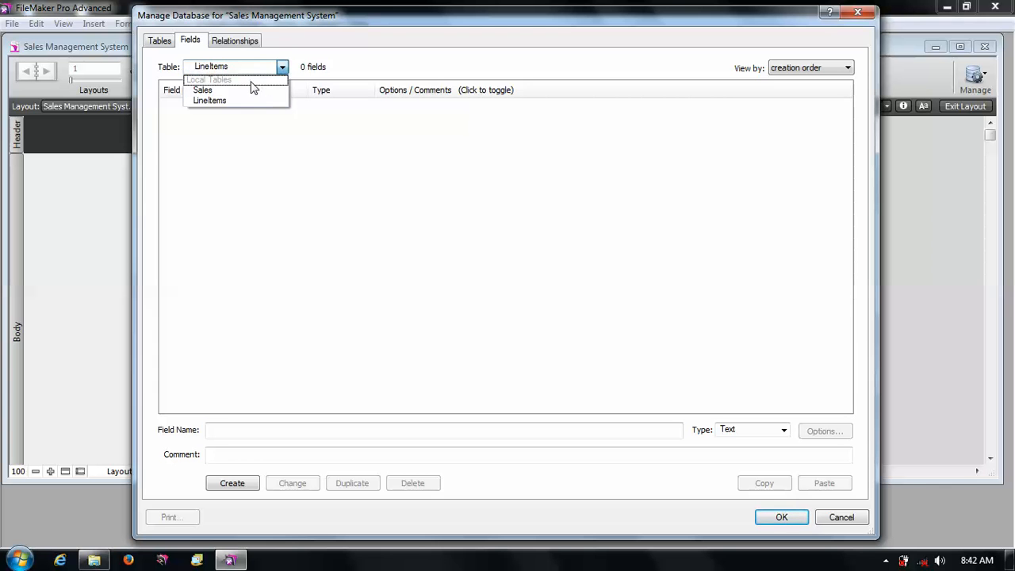
{"action": "left_click", "coordinate": [248, 90]}
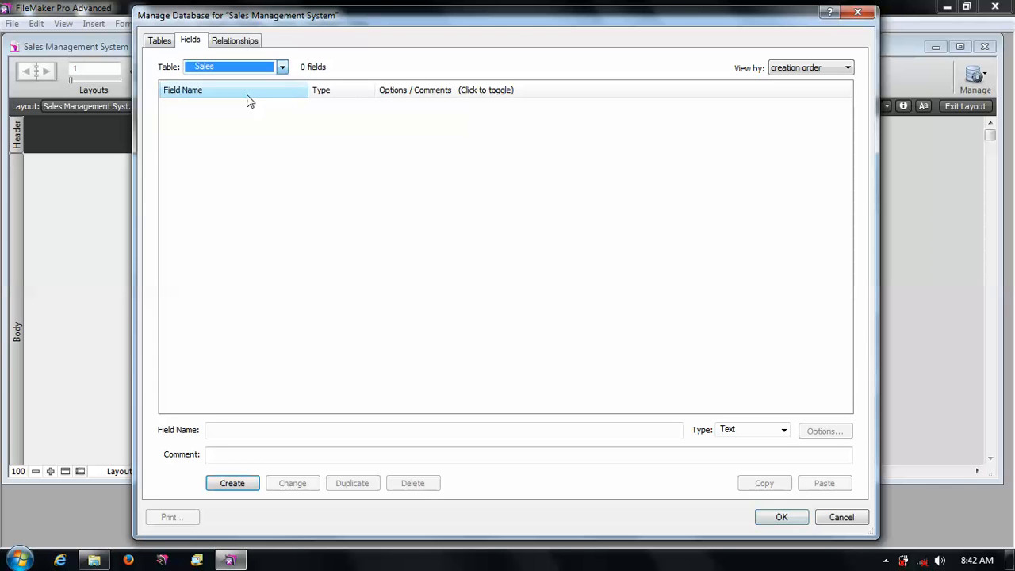
{"action": "left_click", "coordinate": [261, 430]}
{"action": "type", "text": "Slaes"}
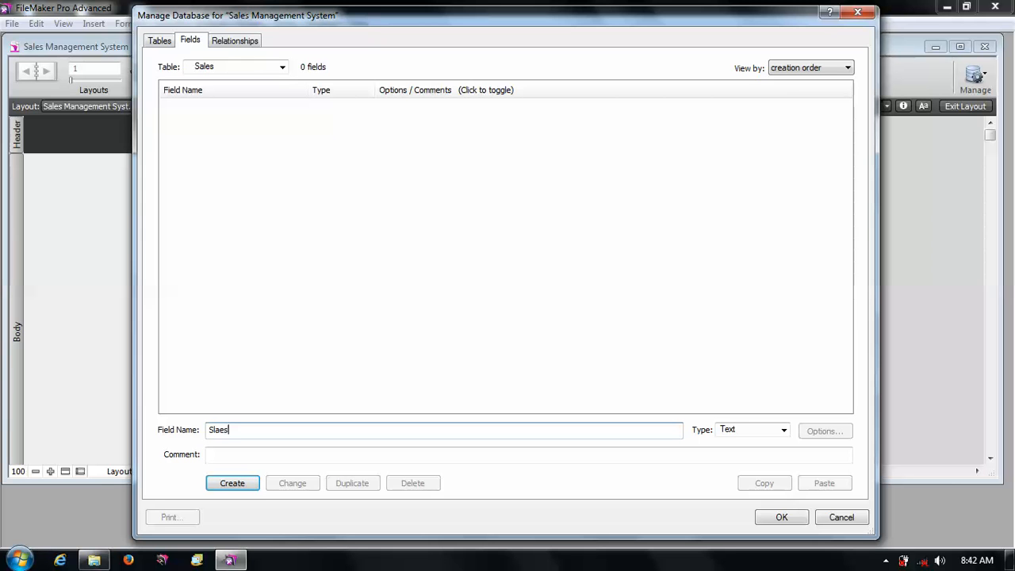
{"action": "key", "text": "BackSpace"}
{"action": "key", "text": "BackSpace"}
{"action": "type", "text": "ales"}
{"action": "key", "text": "BackSpace"}
{"action": "left_click", "coordinate": [781, 428]}
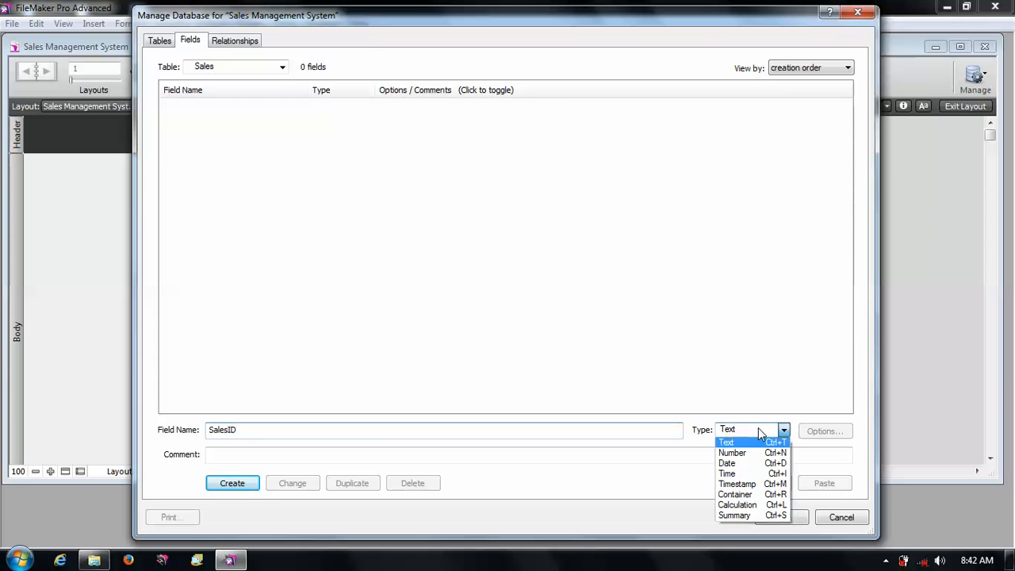
{"action": "left_click", "coordinate": [745, 453]}
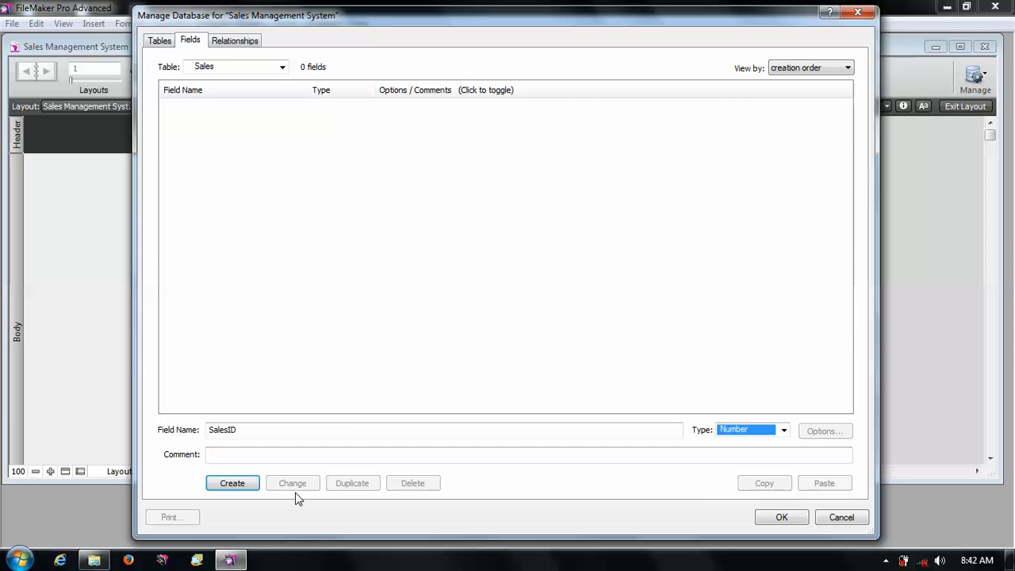
{"action": "left_click", "coordinate": [232, 483]}
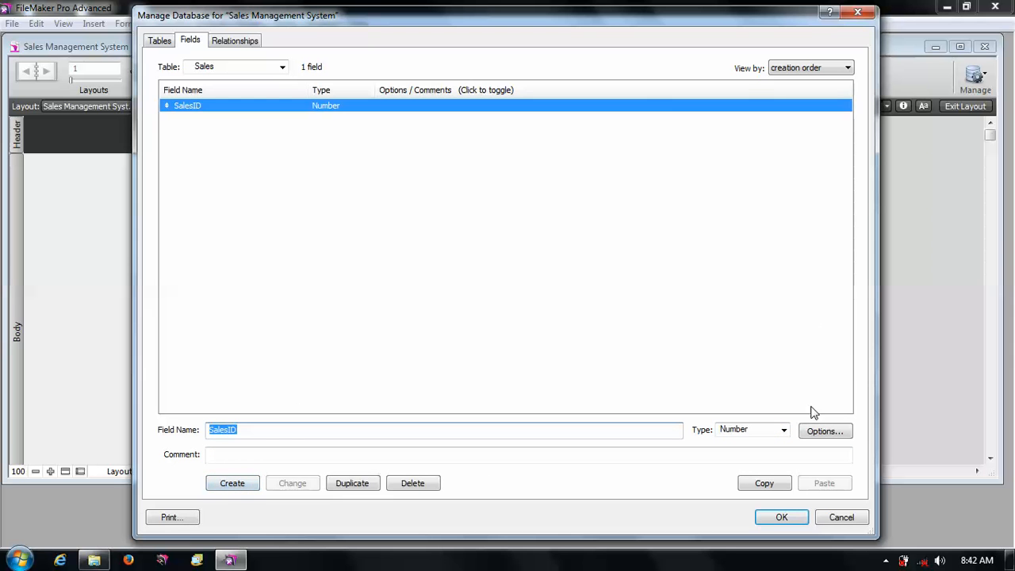
- Open the SalesID field options and set it to auto-enter a serial number
{"action": "left_click", "coordinate": [823, 435]}
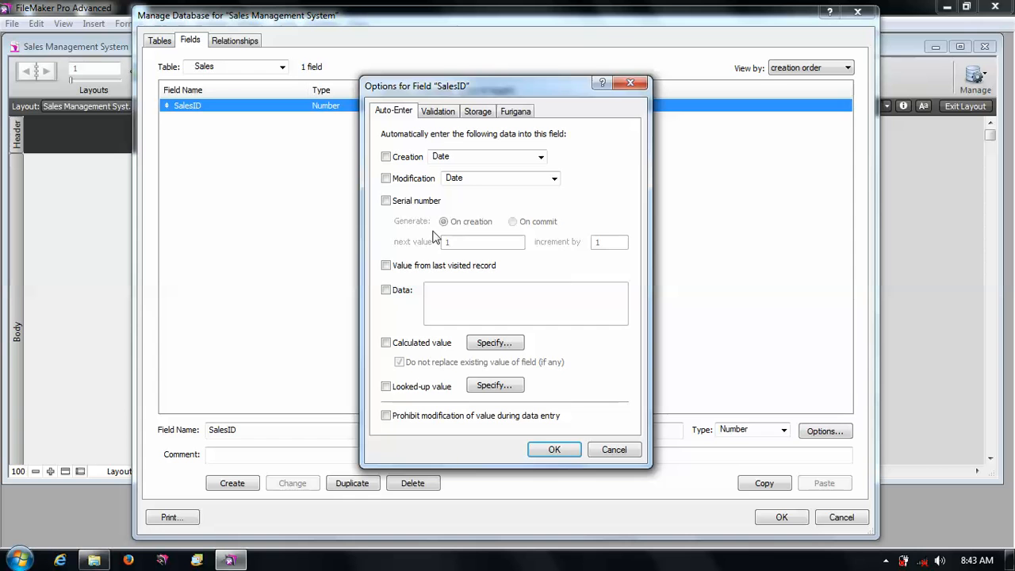
{"action": "left_click", "coordinate": [413, 161]}
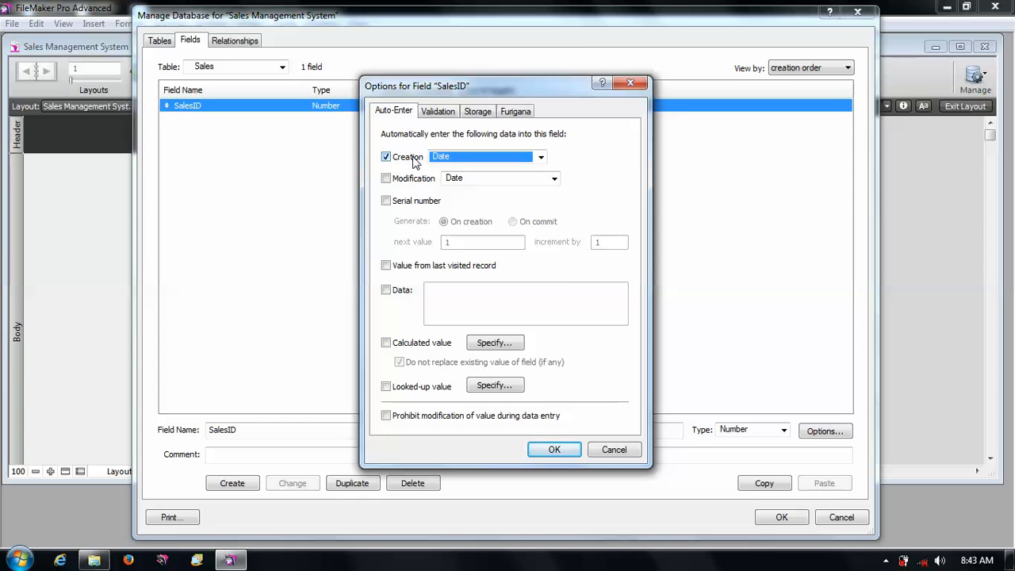
{"action": "left_click", "coordinate": [410, 204]}
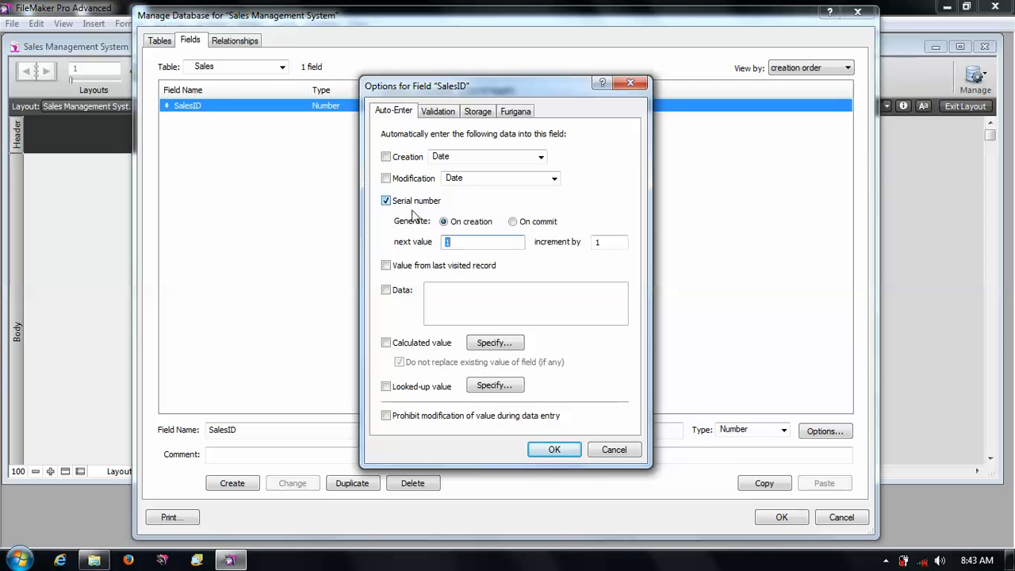
- Confirm the serial number auto-enter option for the SalesID field
{"action": "left_click", "coordinate": [566, 450]}
{"action": "left_click", "coordinate": [486, 290]}
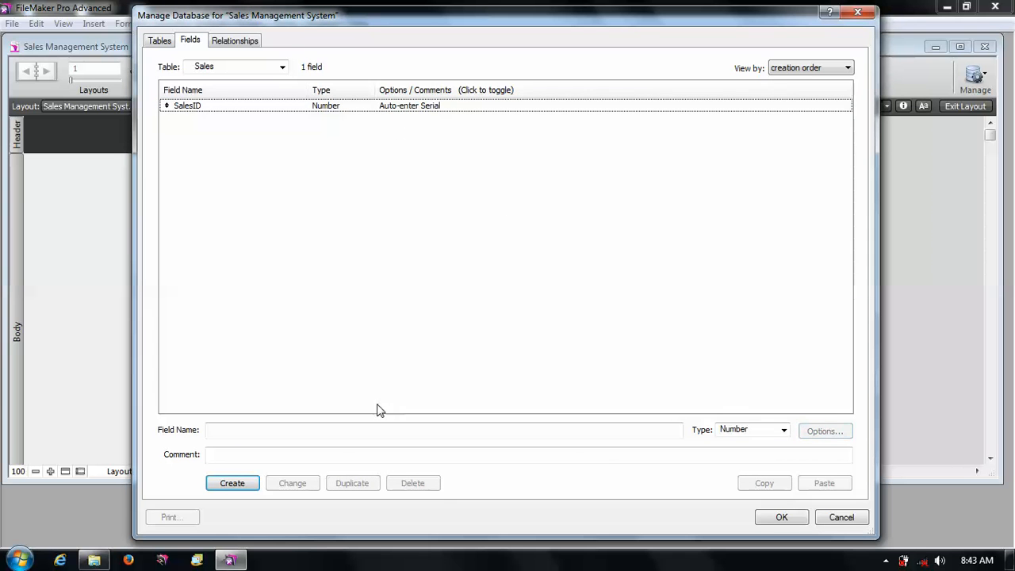
{"action": "left_click", "coordinate": [325, 110]}
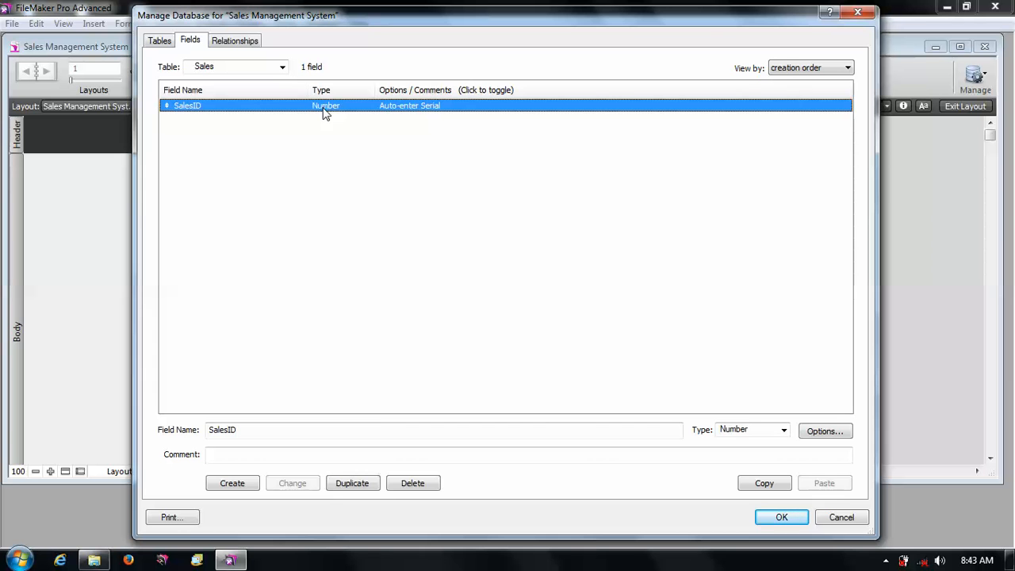
{"action": "left_click", "coordinate": [336, 220]}
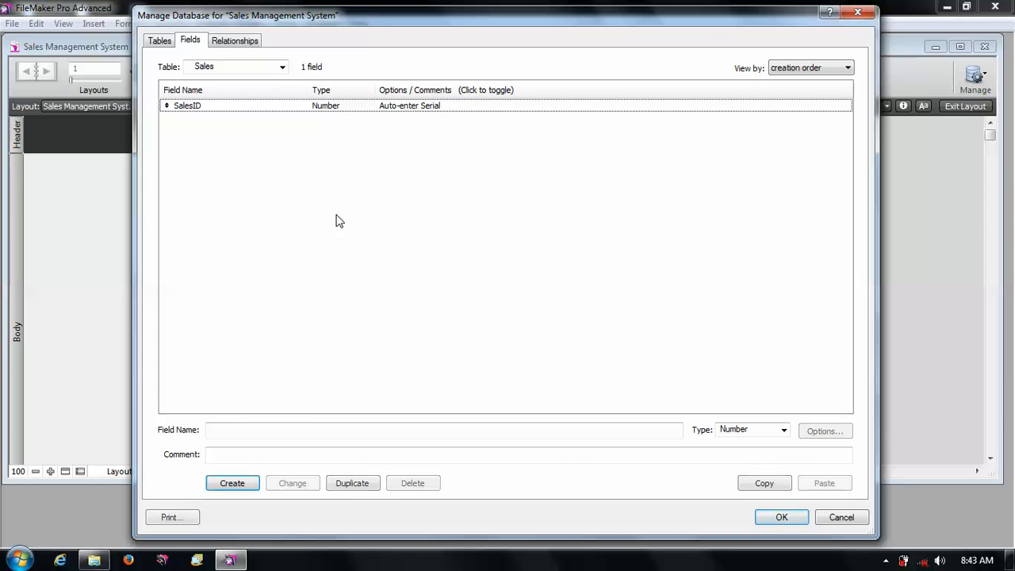
{"action": "left_click", "coordinate": [398, 106]}
- In the Sales table, create a Text field named "Sales Description"
{"action": "double_click", "coordinate": [249, 429]}
{"action": "type", "text": "SLAE"}
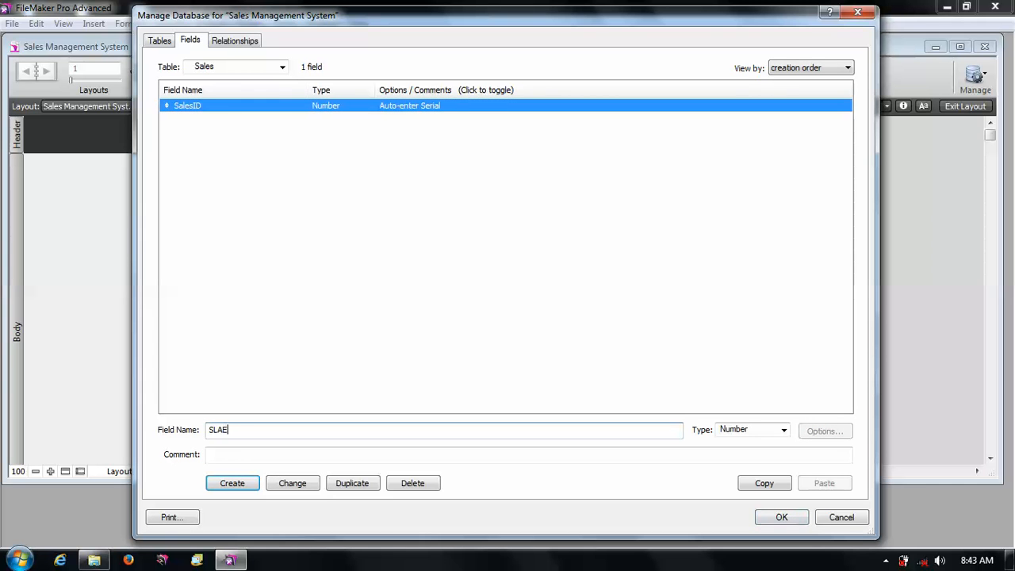
{"action": "key", "text": "BackSpace"}
{"action": "key", "text": "BackSpace"}
{"action": "key", "text": "BackSpace"}
{"action": "type", "text": "ales Description"}
{"action": "key", "text": "BackSpace"}
{"action": "key", "text": "BackSpace"}
{"action": "key", "text": "BackSpace"}
{"action": "key", "text": "BackSpace"}
{"action": "type", "text": "ript"}
{"action": "left_click", "coordinate": [752, 431]}
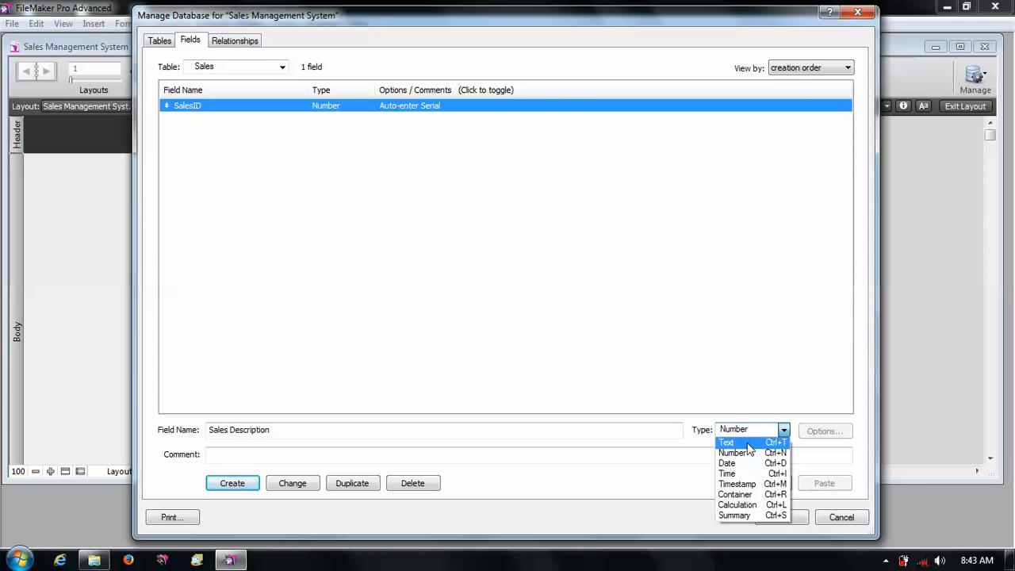
{"action": "left_click", "coordinate": [749, 443]}
{"action": "left_click", "coordinate": [234, 484]}
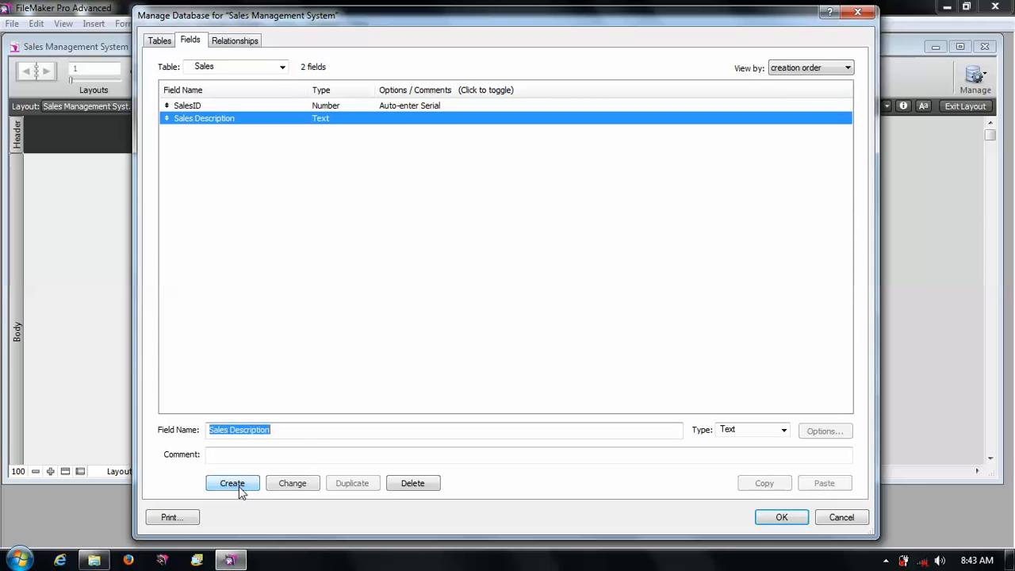
- Create a Number field named "Amount" in the Sales table
{"action": "left_click", "coordinate": [327, 429]}
{"action": "key", "text": "ctrl+a"}
{"action": "type", "text": "Amount"}
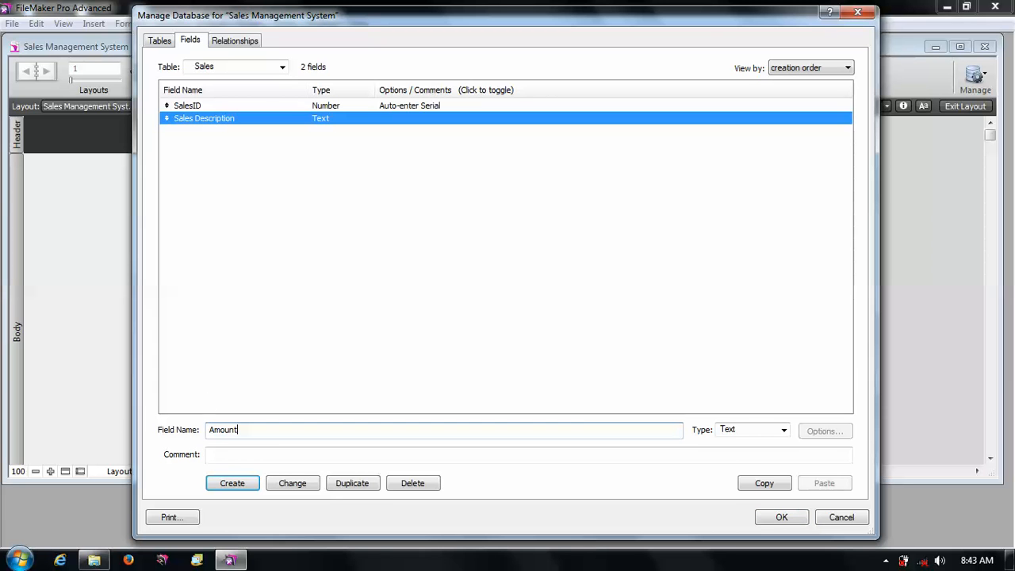
{"action": "left_click", "coordinate": [746, 432]}
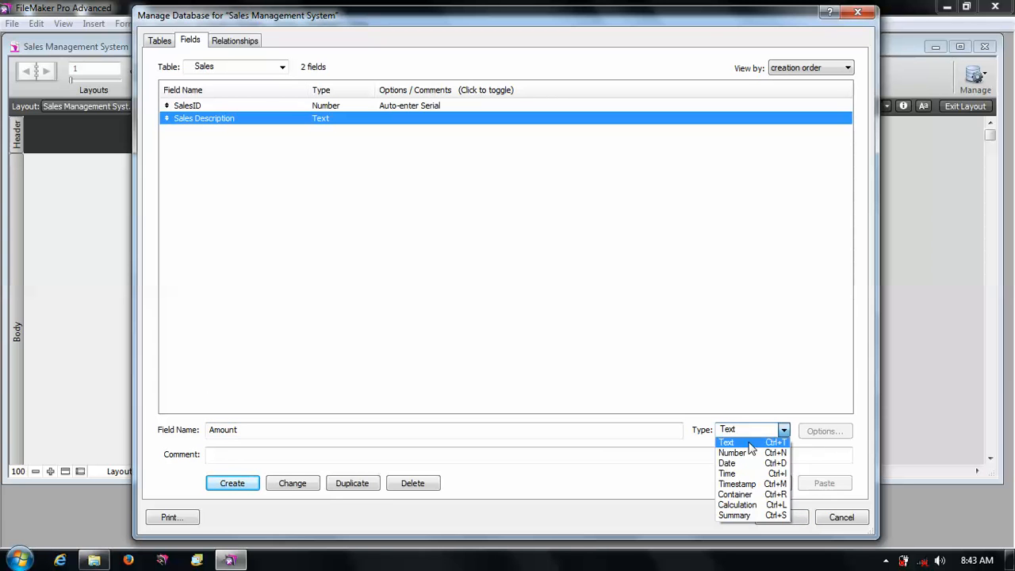
{"action": "left_click", "coordinate": [749, 452]}
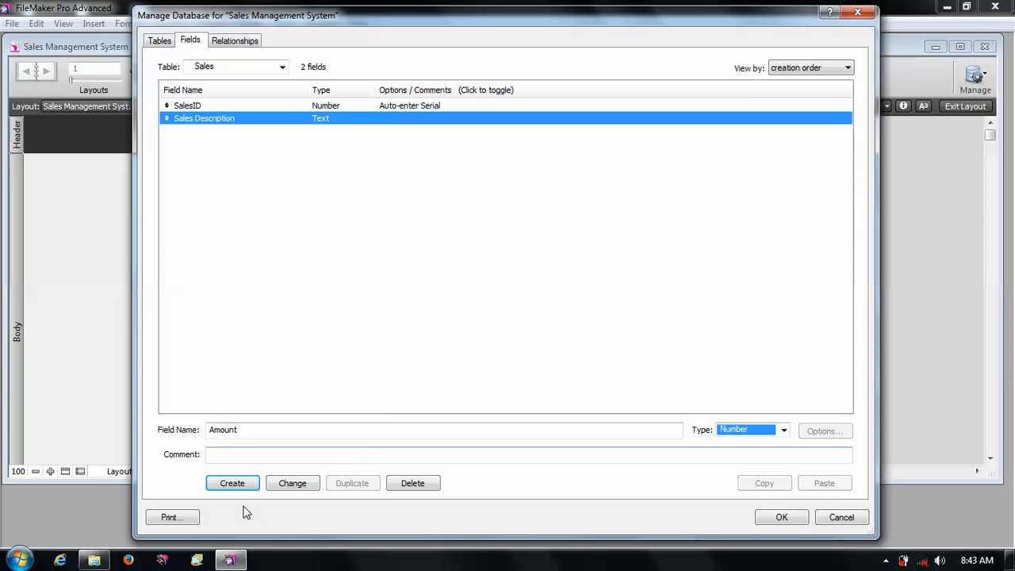
{"action": "left_click", "coordinate": [238, 482]}
{"action": "left_click", "coordinate": [471, 315]}
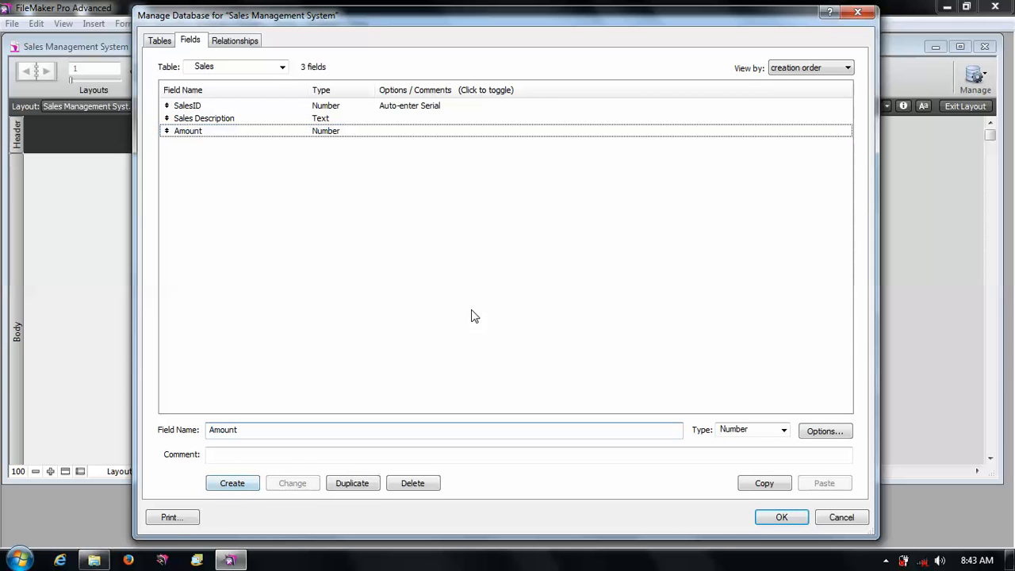
{"action": "left_click", "coordinate": [754, 429]}
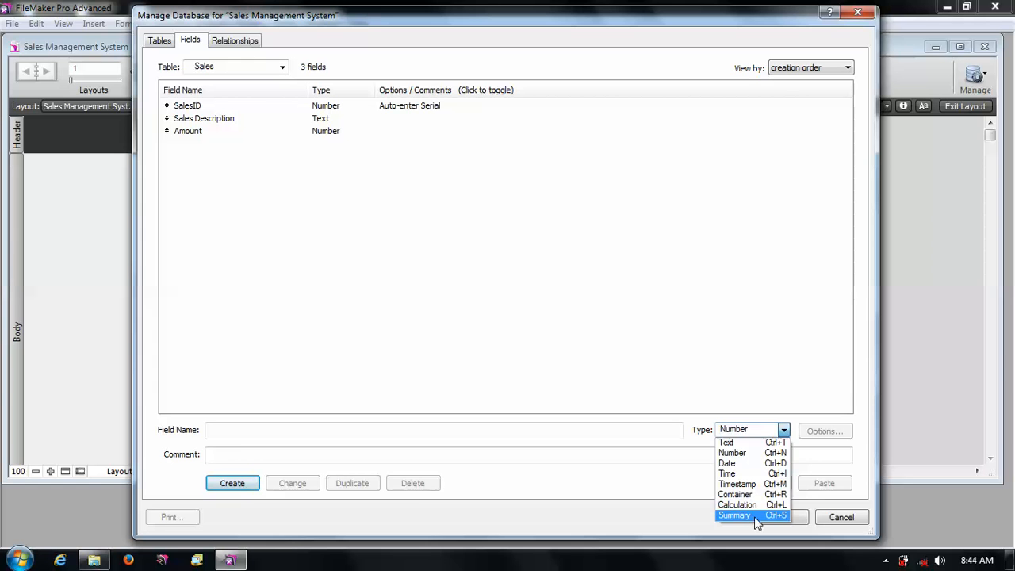
{"action": "left_click", "coordinate": [506, 327]}
{"action": "left_click", "coordinate": [369, 267]}
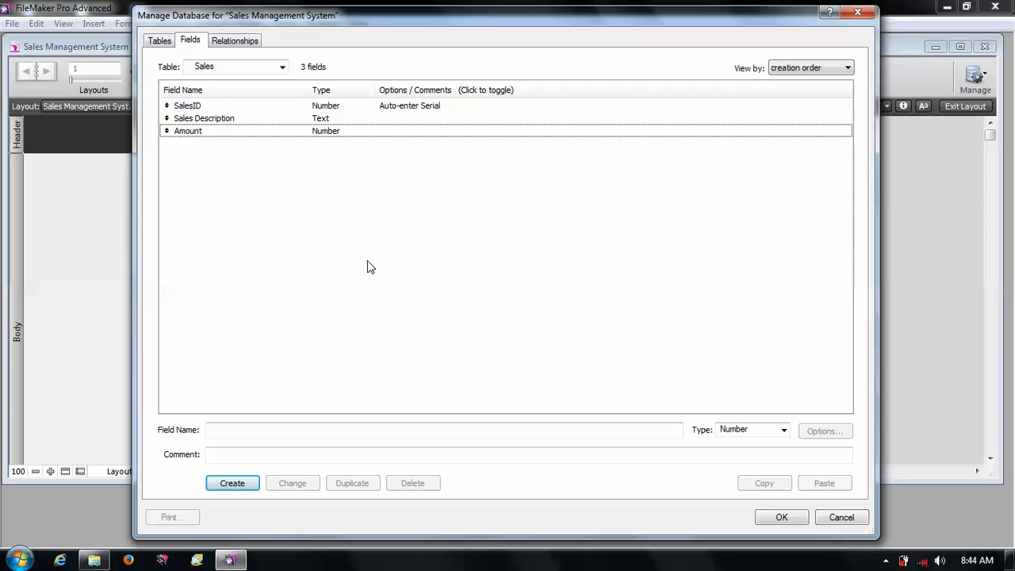
- Switch to the LineItems table and create a Number field named "LineItemID"
{"action": "left_click", "coordinate": [229, 68]}
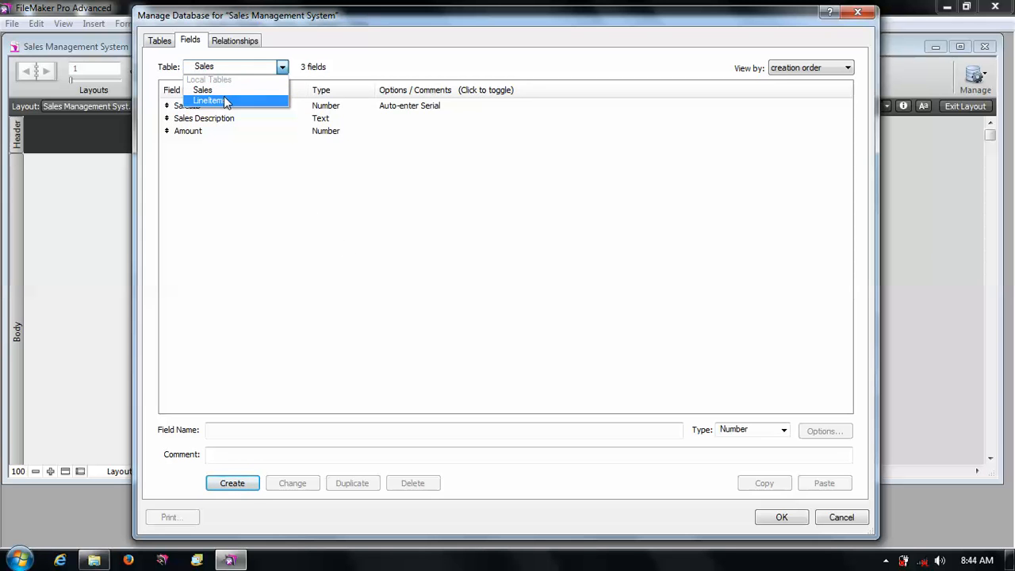
{"action": "left_click", "coordinate": [226, 99]}
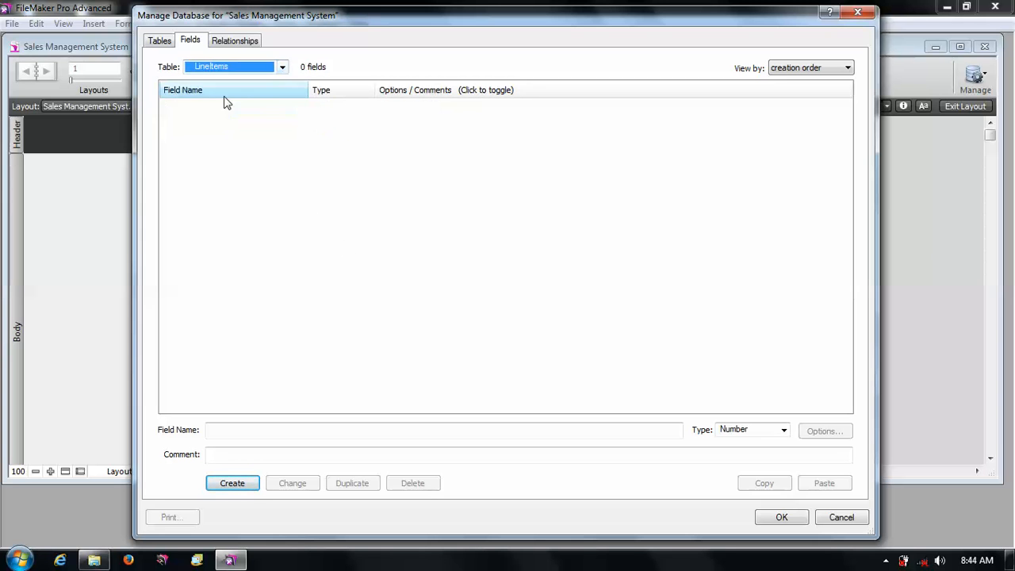
{"action": "left_click", "coordinate": [253, 432]}
{"action": "type", "text": "Lin"}
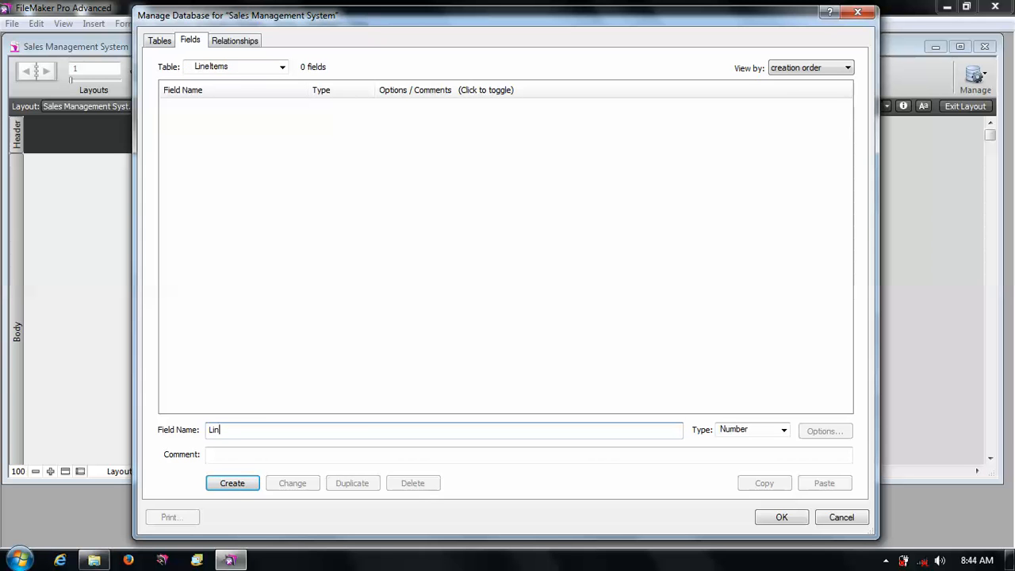
{"action": "type", "text": "eItEMID"}
{"action": "key", "text": "BackSpace"}
{"action": "key", "text": "BackSpace"}
{"action": "type", "text": "ITEM"}
{"action": "type", "text": "I"}
{"action": "type", "text": "te"}
{"action": "type", "text": "m"}
{"action": "left_click", "coordinate": [232, 482]}
- Set the LineItemID field to auto-enter a serial number
{"action": "left_click", "coordinate": [824, 431]}
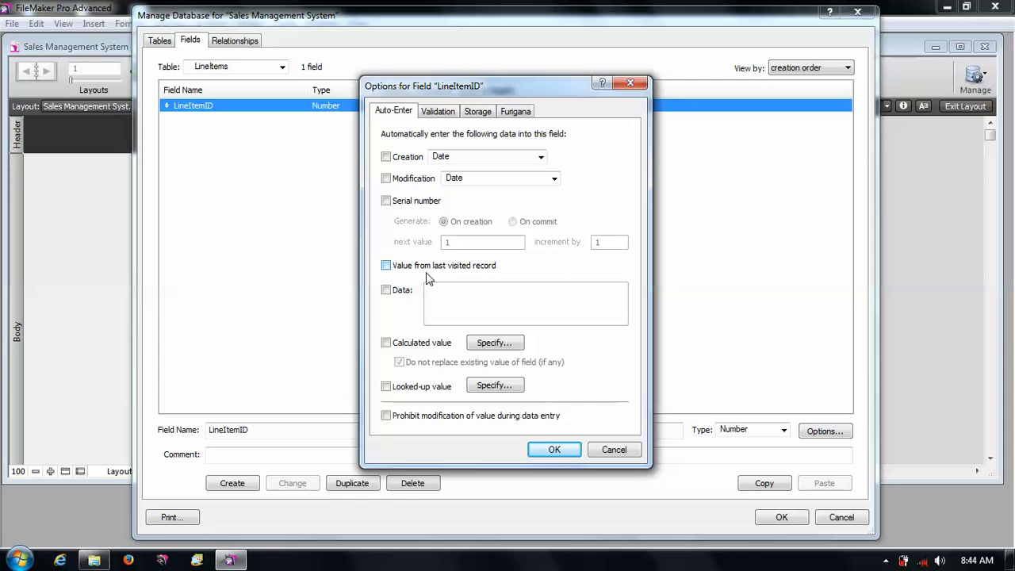
{"action": "left_click", "coordinate": [418, 201]}
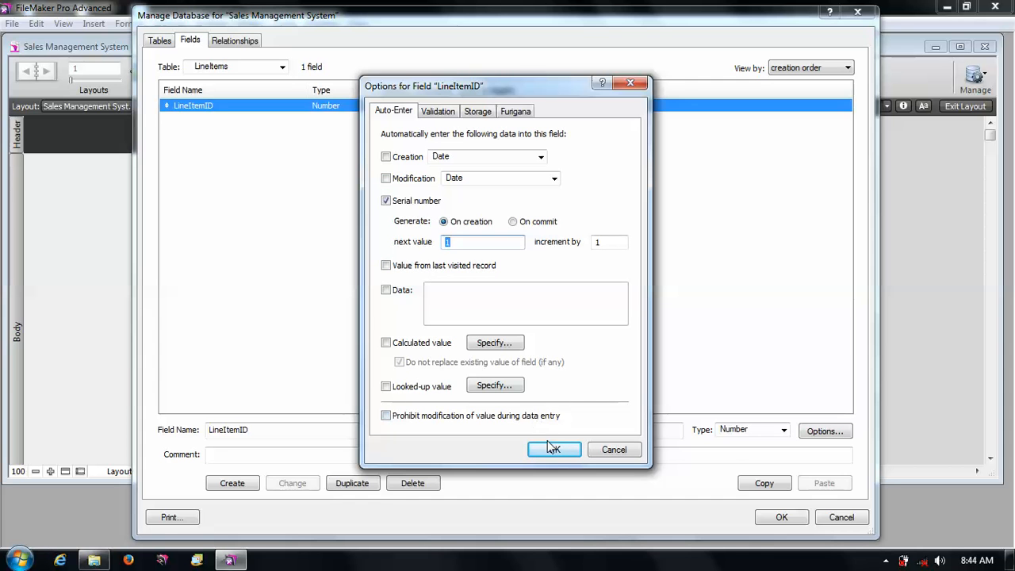
{"action": "left_click", "coordinate": [552, 448]}
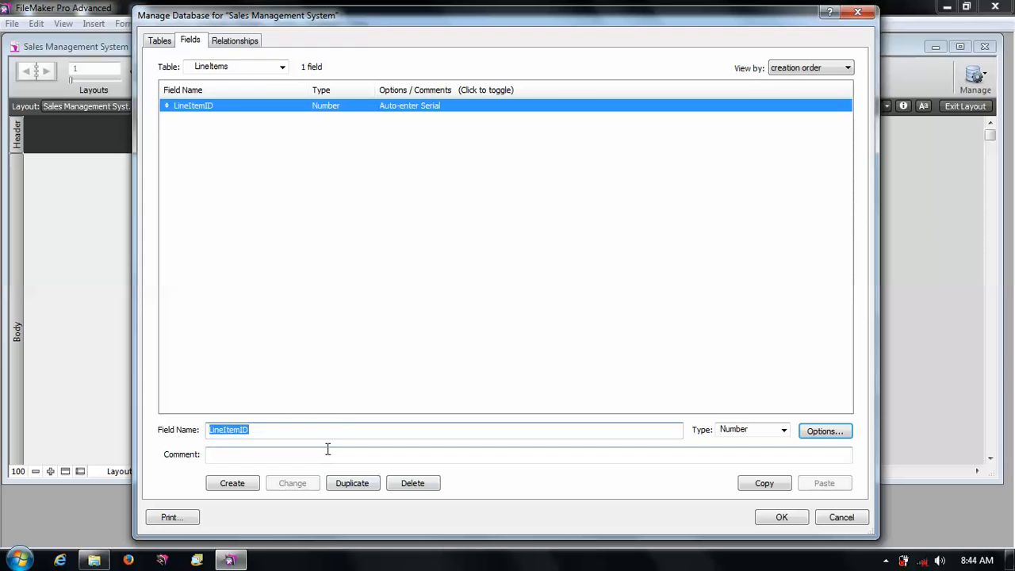
- Create a Number field named "SalesID" in the LineItems table
{"action": "type", "text": "Sa"}
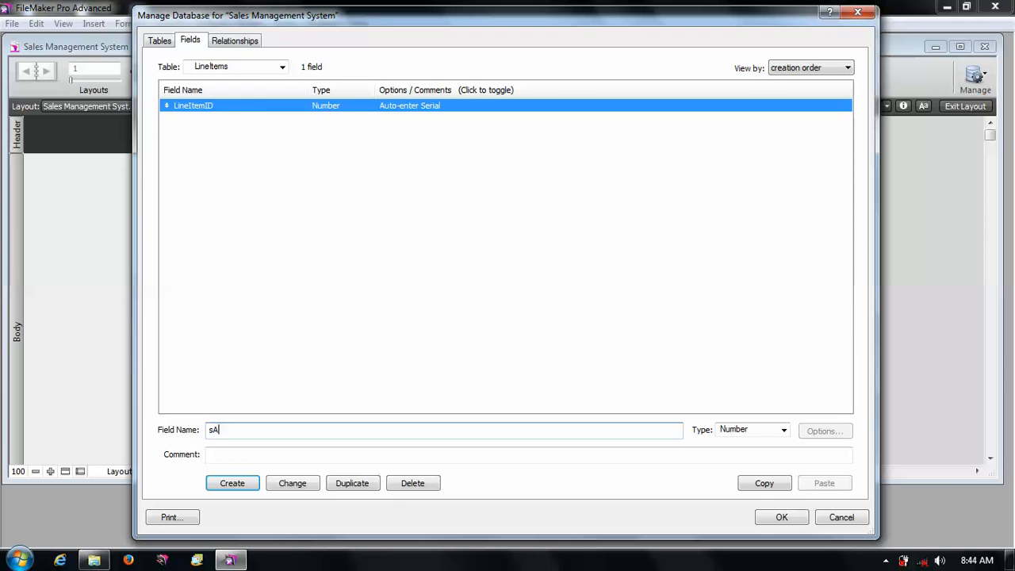
{"action": "type", "text": "lesID"}
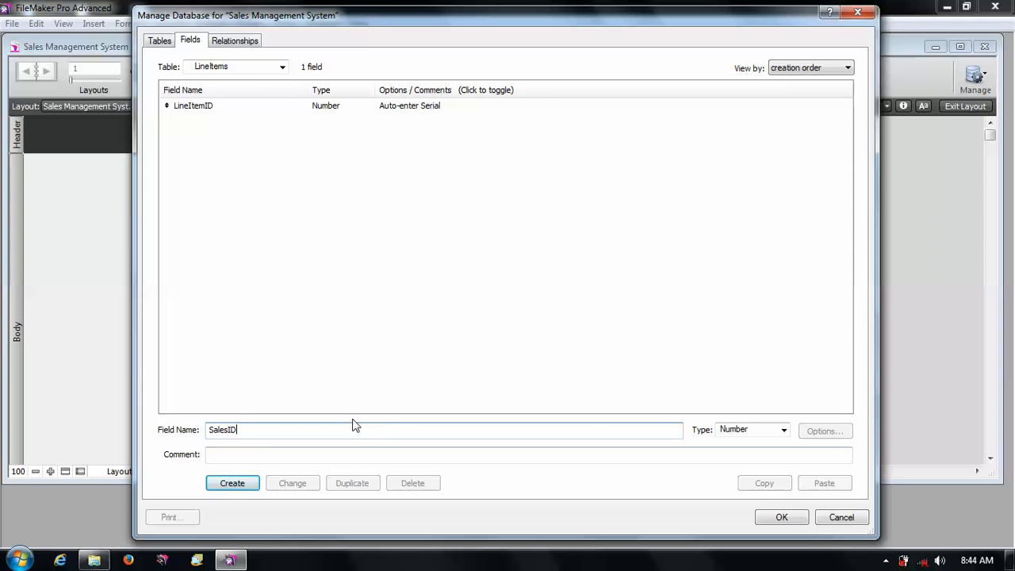
{"action": "left_click", "coordinate": [247, 485]}
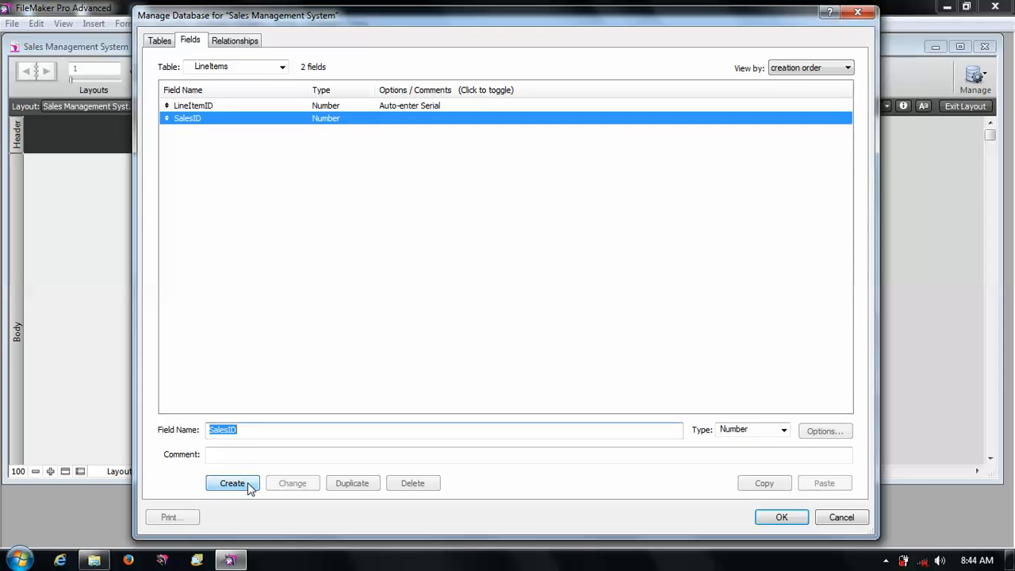
{"action": "left_click", "coordinate": [334, 271]}
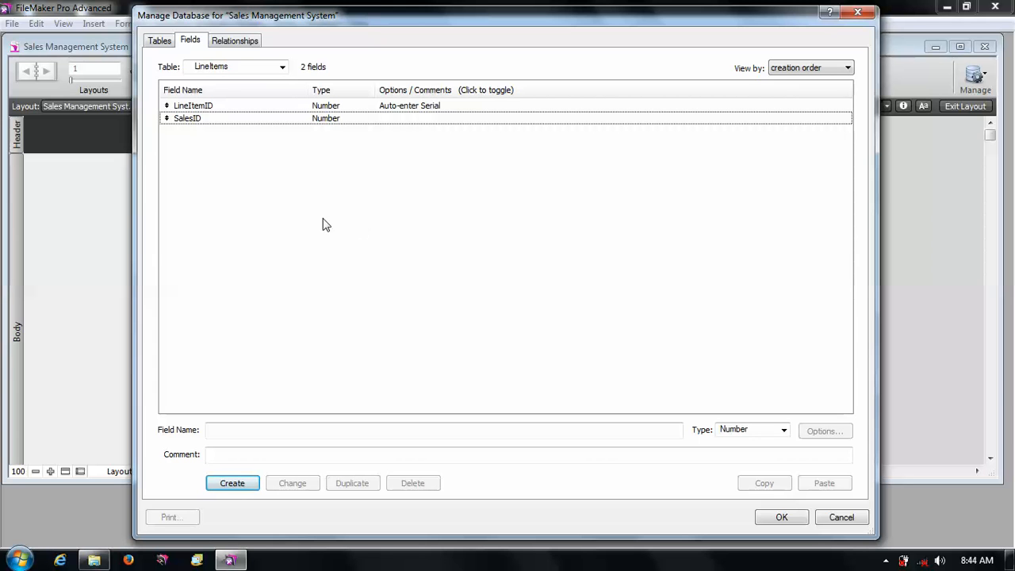
- Create a Number field named "Qty" in the LineItems table
{"action": "left_click", "coordinate": [236, 429]}
{"action": "type", "text": "qU"}
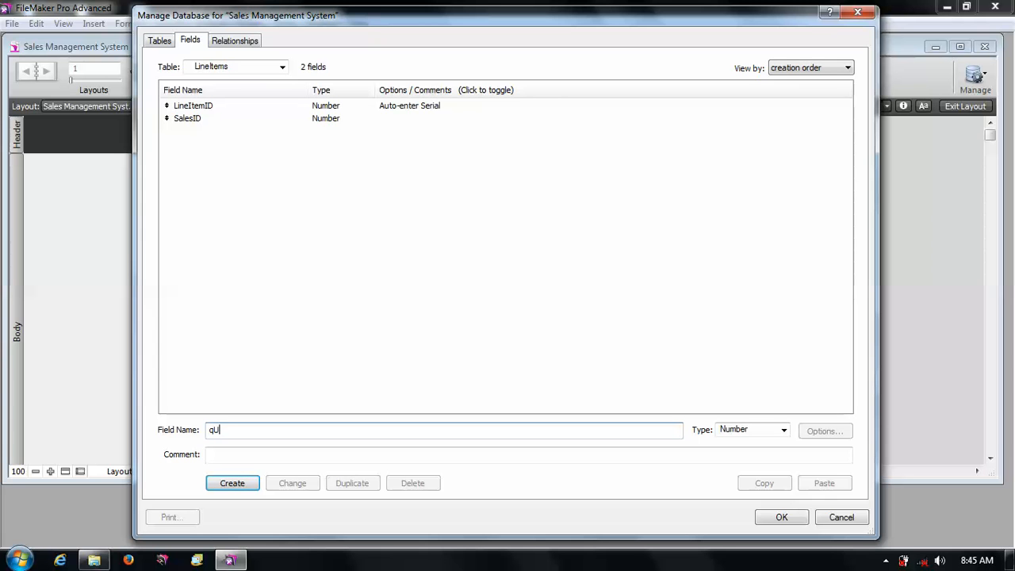
{"action": "type", "text": "ANTITY"}
{"action": "key", "text": "BackSpace"}
{"action": "key", "text": "BackSpace"}
{"action": "key", "text": "BackSpace"}
{"action": "key", "text": "BackSpace"}
{"action": "key", "text": "BackSpace"}
{"action": "key", "text": "BackSpace"}
{"action": "key", "text": "BackSpace"}
{"action": "key", "text": "BackSpace"}
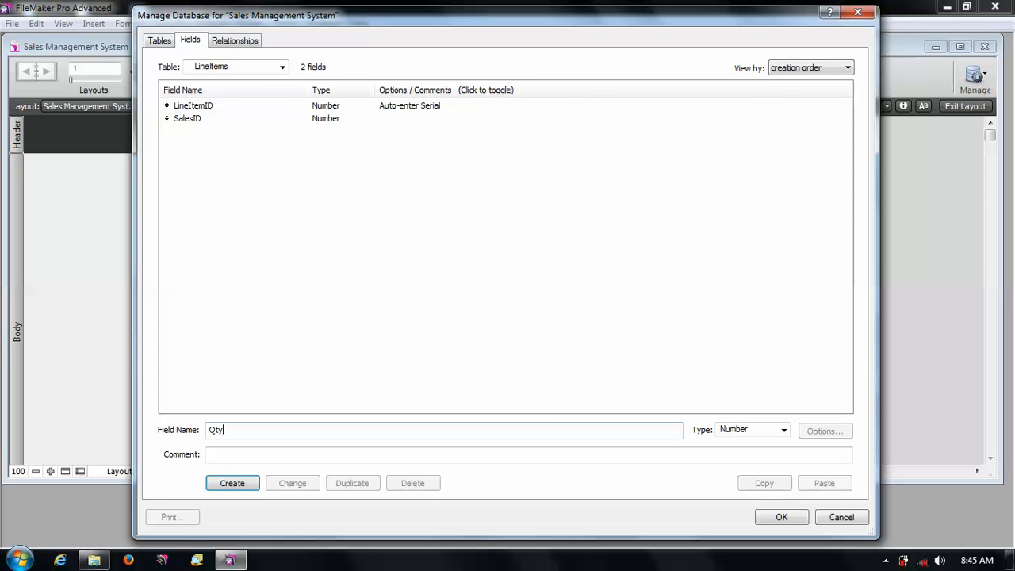
{"action": "left_click", "coordinate": [229, 482]}
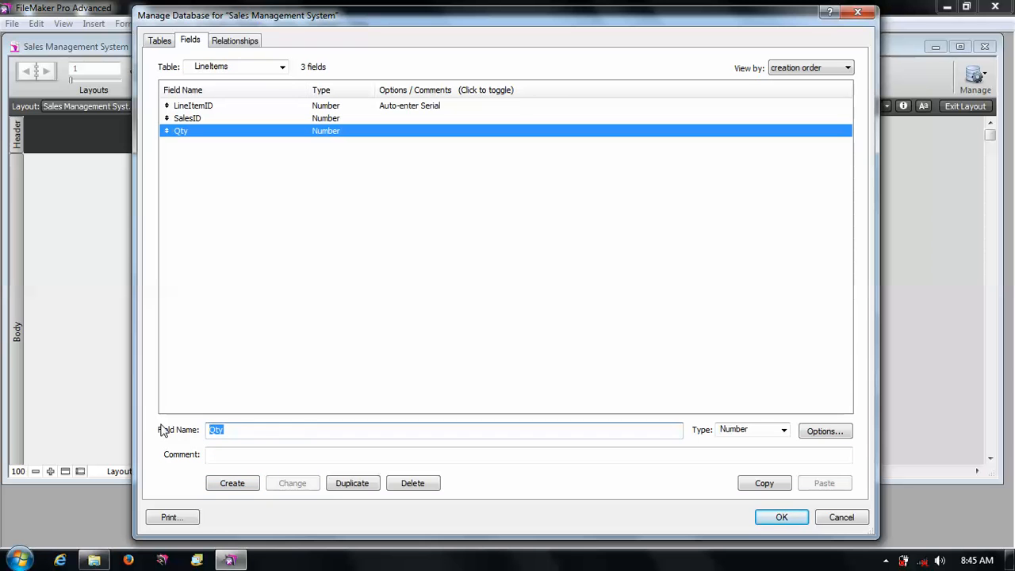
- Create Number fields named "Price" and "Total Price" in the LineItems table
{"action": "type", "text": "Price"}
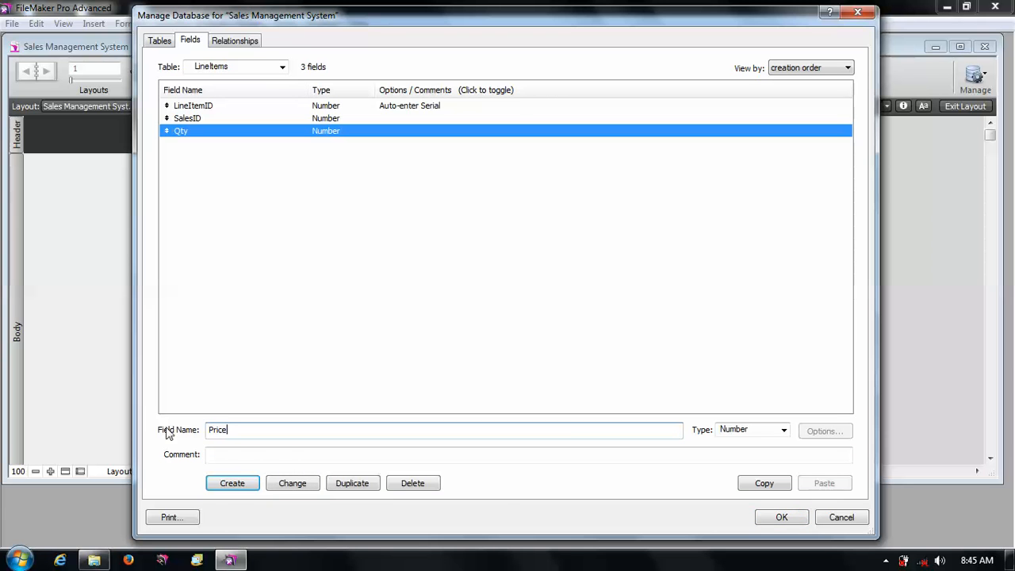
{"action": "left_click", "coordinate": [232, 484]}
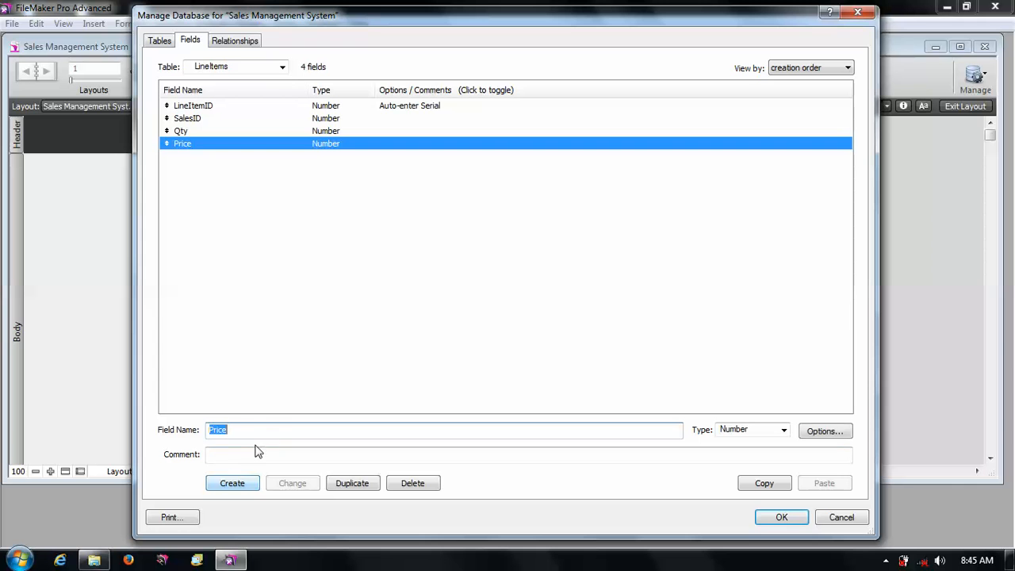
{"action": "type", "text": "To"}
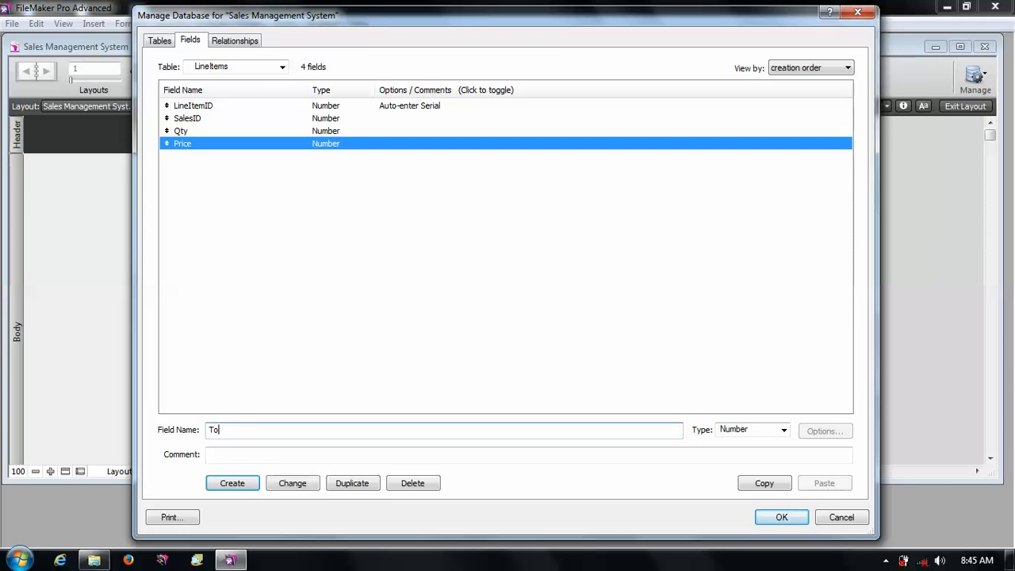
{"action": "type", "text": "tal Price"}
{"action": "left_click", "coordinate": [238, 486]}
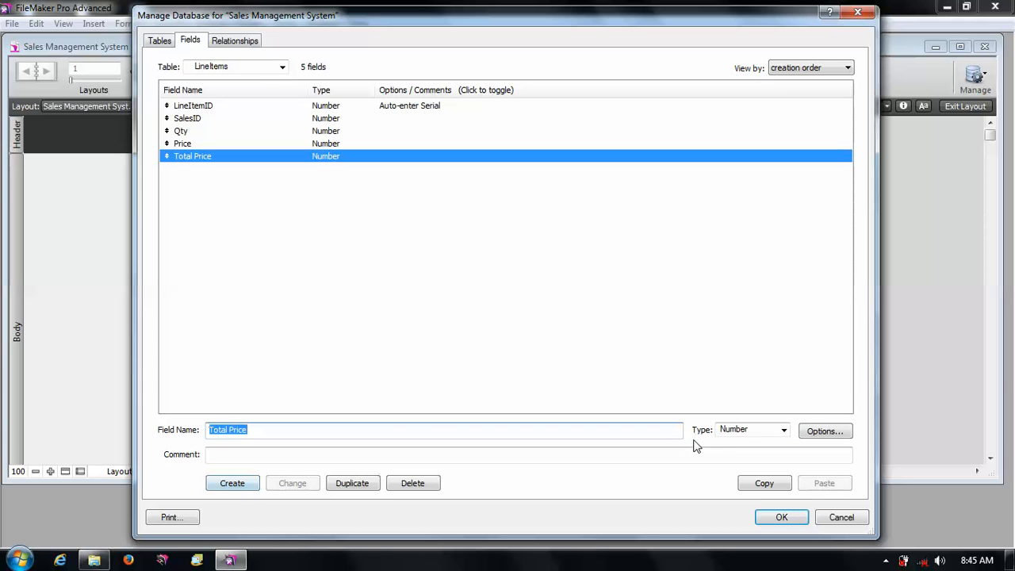
- Change Total Price into a Calculation field with the formula Qty * Price
{"action": "left_click", "coordinate": [741, 431]}
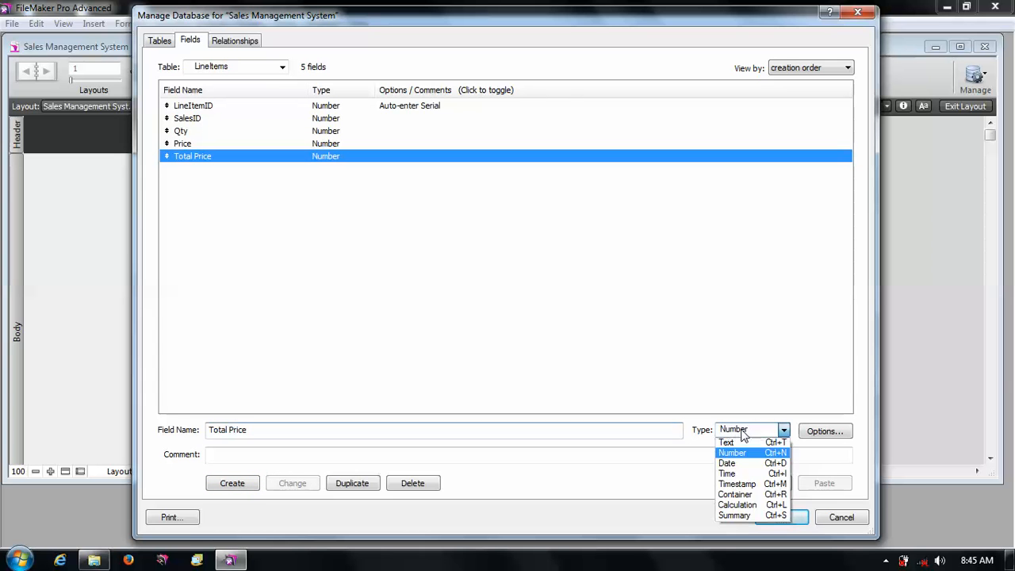
{"action": "left_click", "coordinate": [749, 506]}
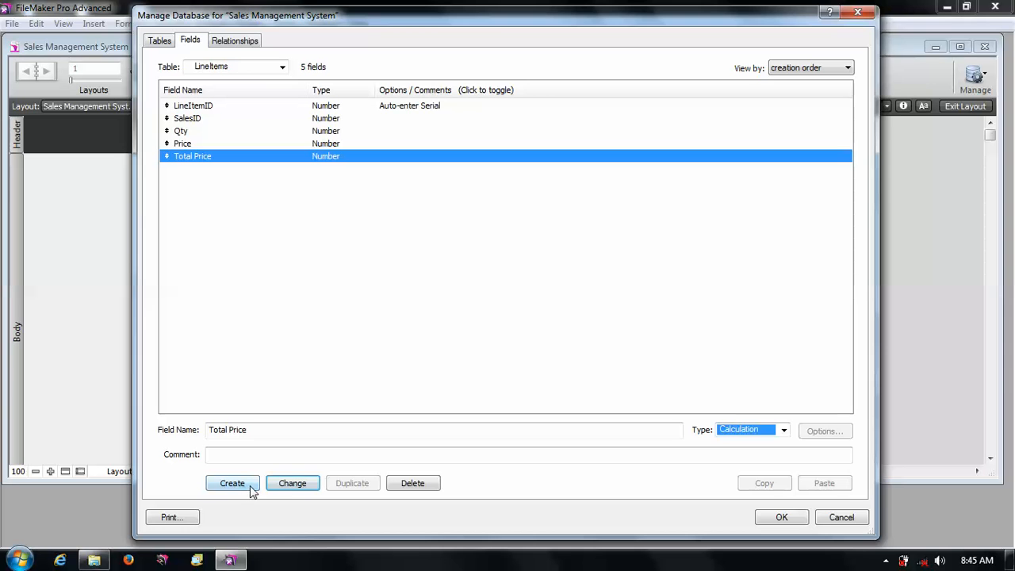
{"action": "left_click", "coordinate": [284, 486]}
{"action": "left_click", "coordinate": [517, 312]}
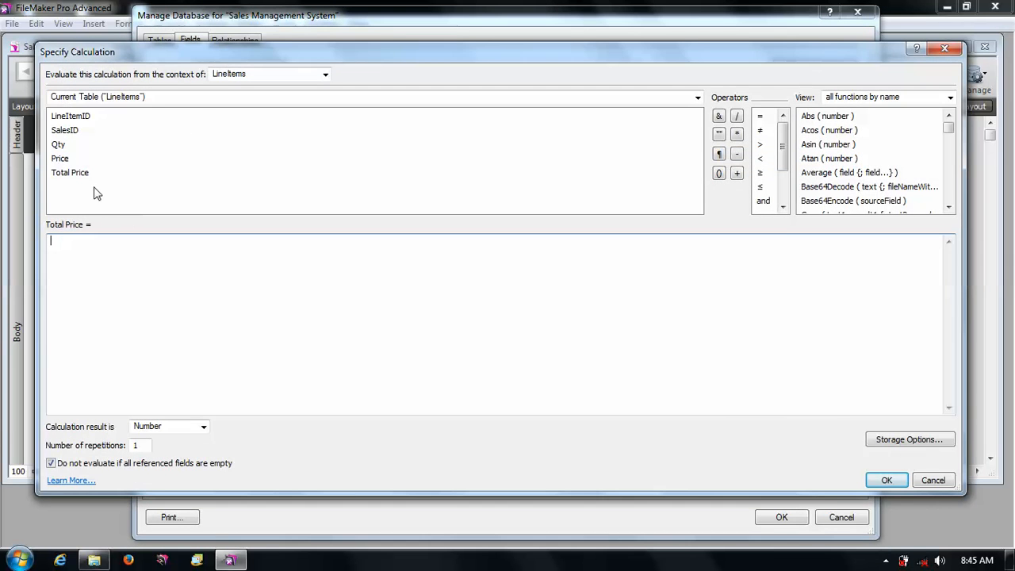
{"action": "left_click", "coordinate": [65, 148]}
{"action": "double_click", "coordinate": [63, 147]}
{"action": "double_click", "coordinate": [736, 133]}
{"action": "double_click", "coordinate": [62, 158]}
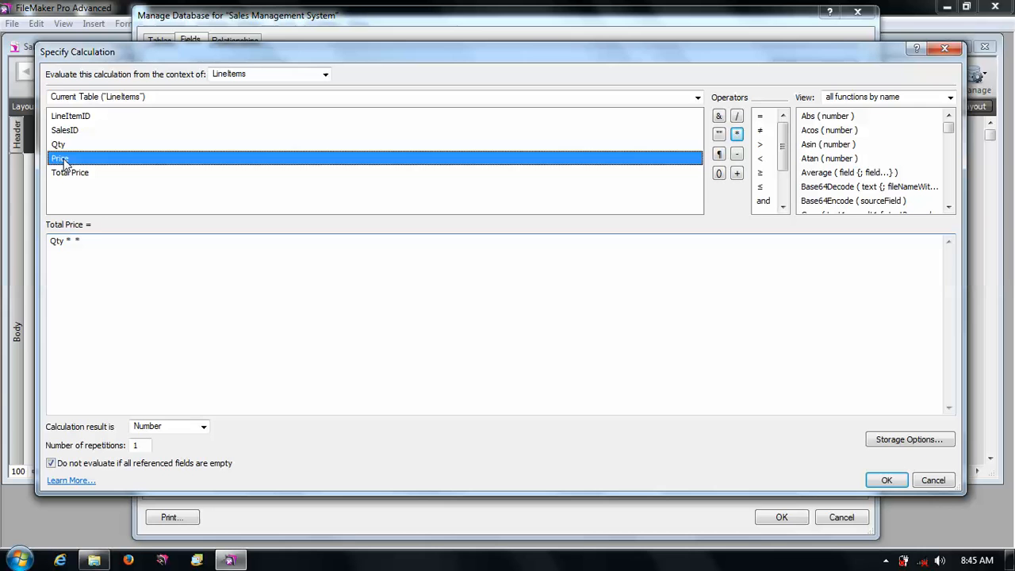
{"action": "left_click", "coordinate": [70, 241]}
{"action": "key", "text": "BackSpace"}
{"action": "key", "text": "BackSpace"}
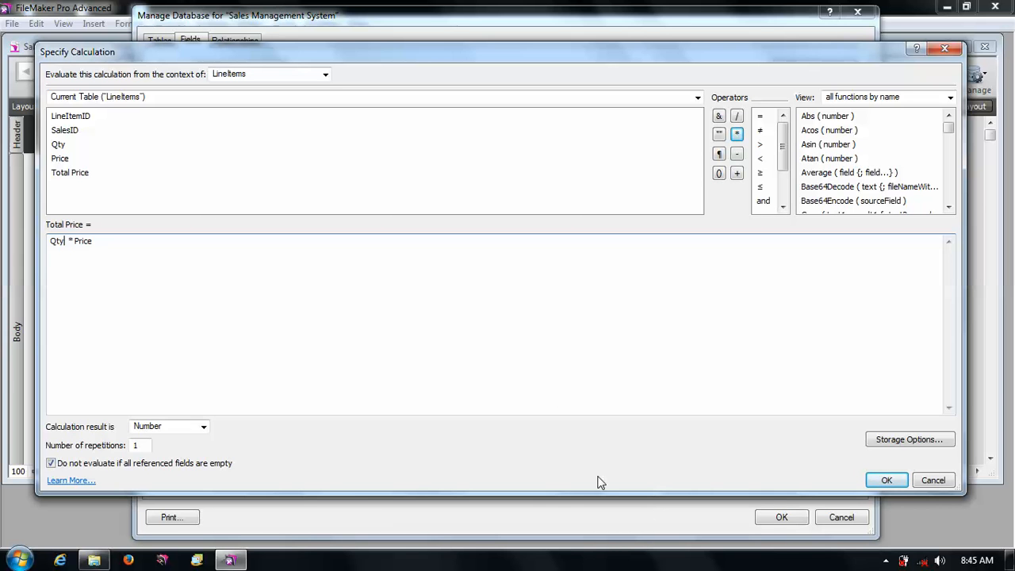
{"action": "left_click", "coordinate": [891, 484]}
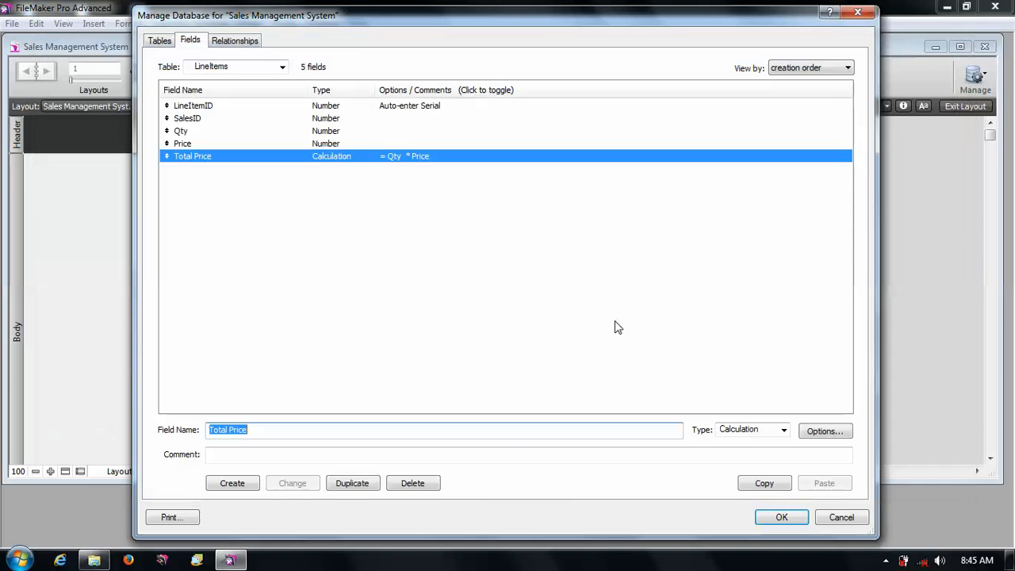
- Close Manage Database and move to the LineItems layout
{"action": "left_click", "coordinate": [785, 517]}
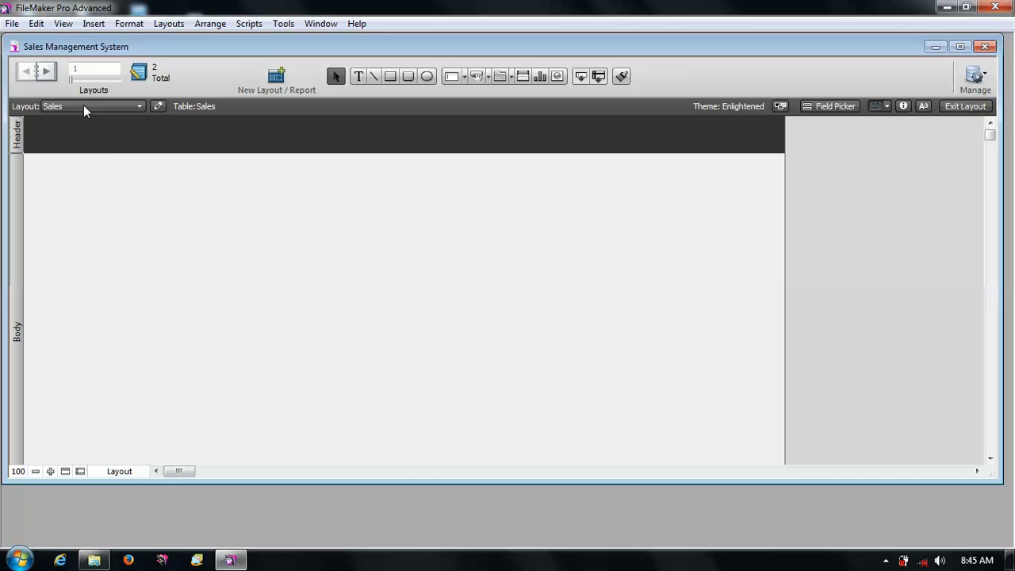
{"action": "left_click", "coordinate": [47, 72]}
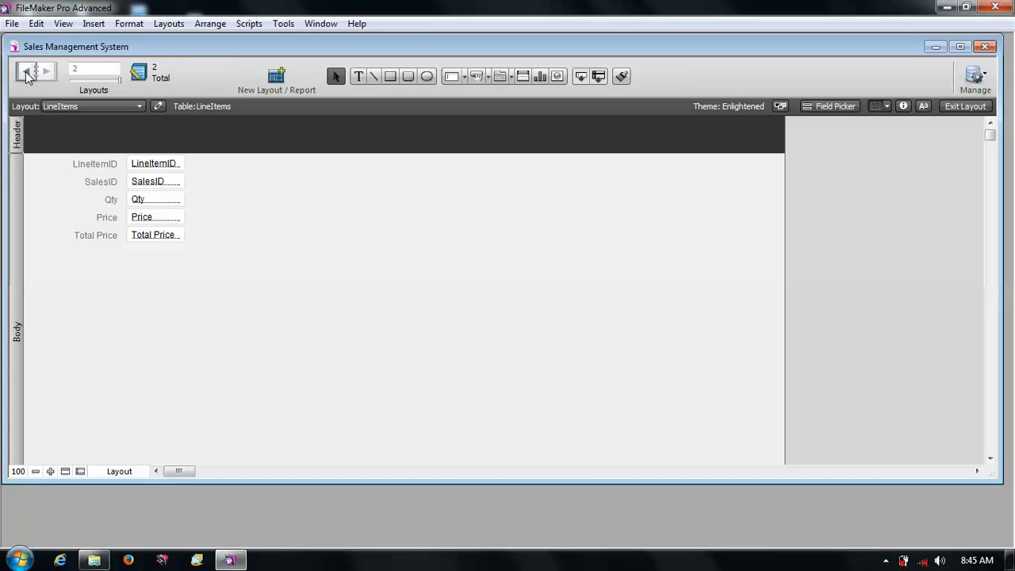
- Place the SalesID, Sales Description and Amount fields on the Sales layout and save the layout changes
{"action": "left_click", "coordinate": [33, 73]}
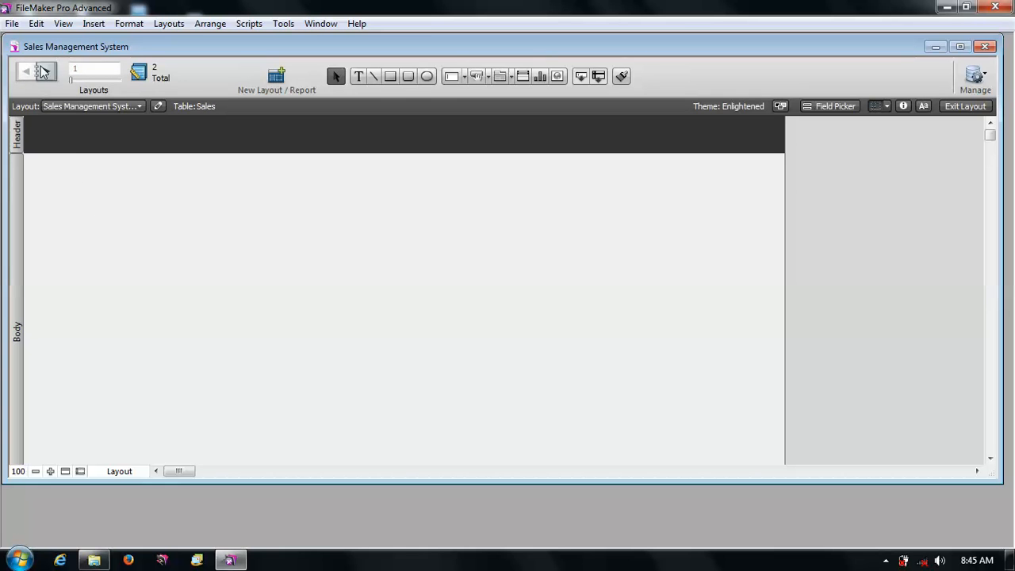
{"action": "left_click", "coordinate": [44, 73]}
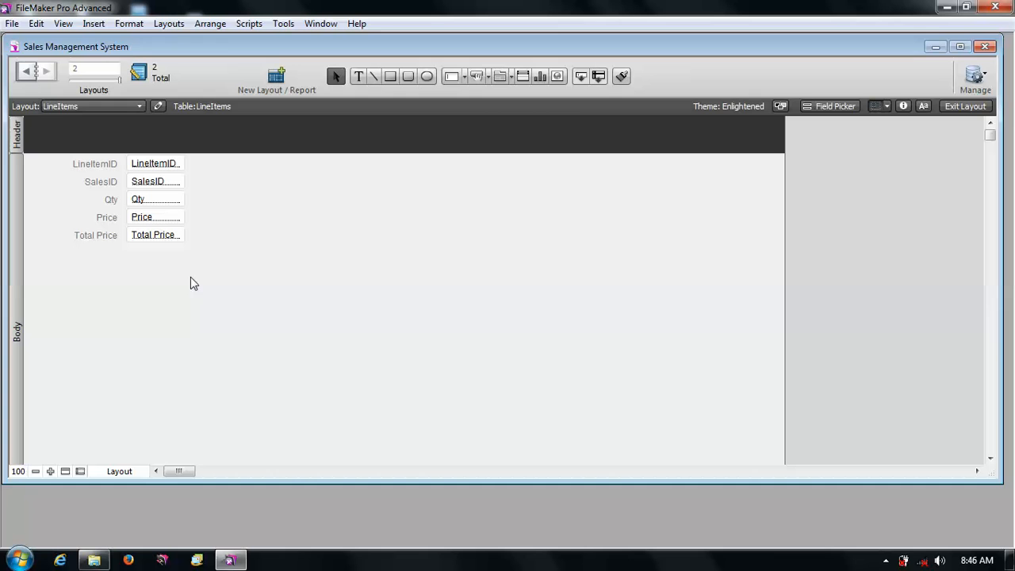
{"action": "left_click", "coordinate": [29, 72]}
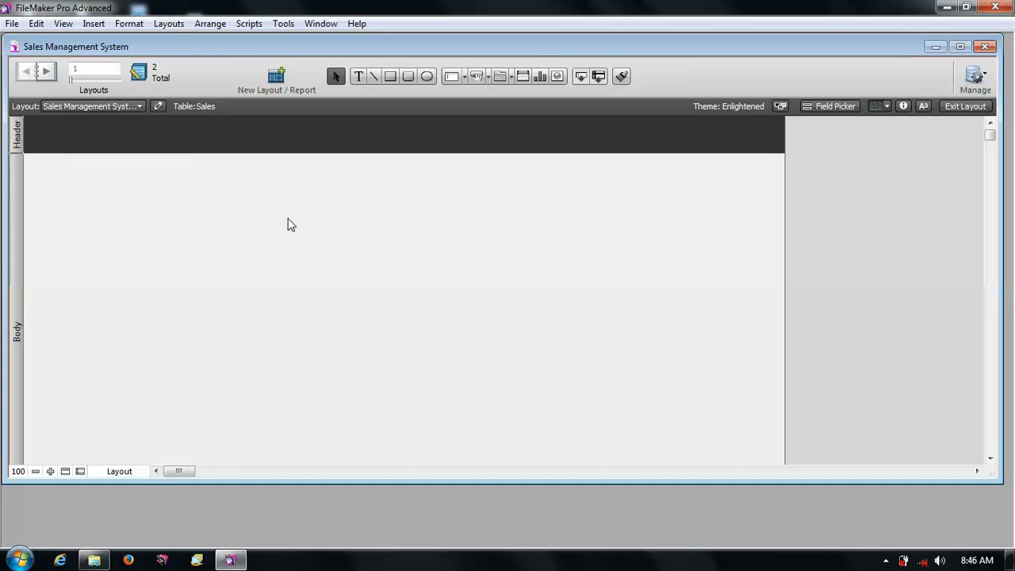
{"action": "left_click", "coordinate": [825, 105]}
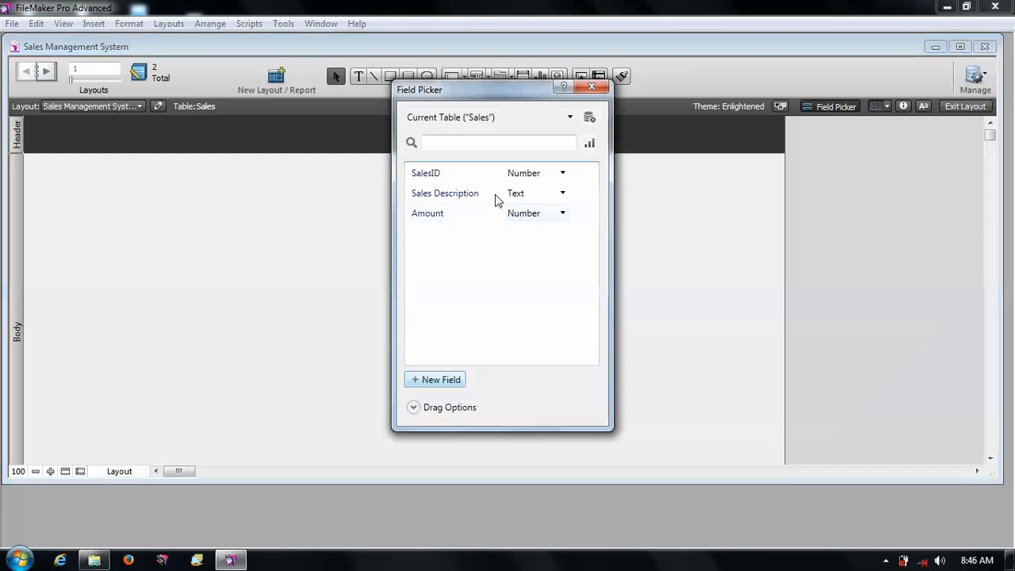
{"action": "left_click", "coordinate": [495, 176]}
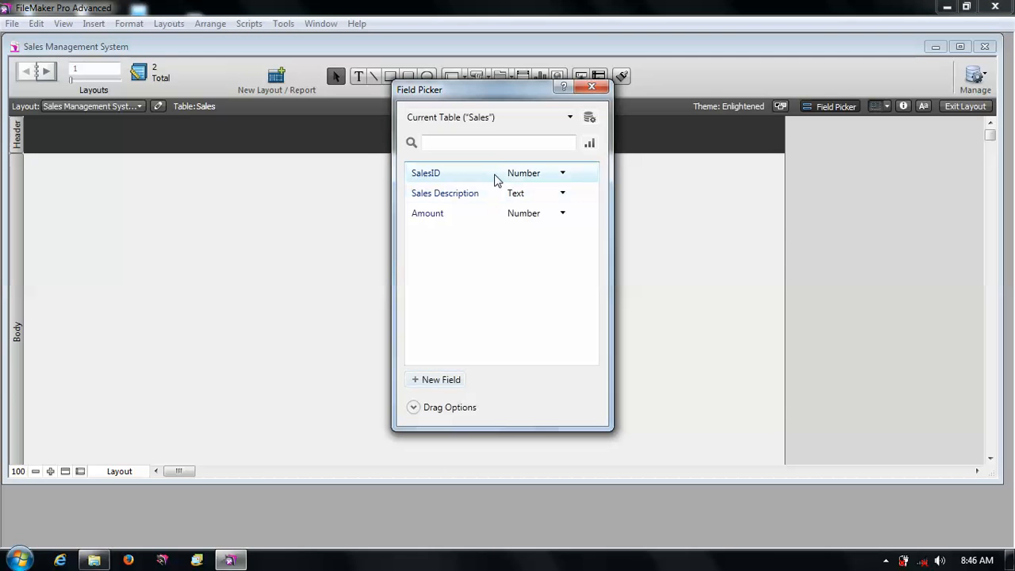
{"action": "left_click", "coordinate": [468, 214], "text": "shift"}
{"action": "left_click_drag", "start_coordinate": [463, 194], "coordinate": [201, 203]}
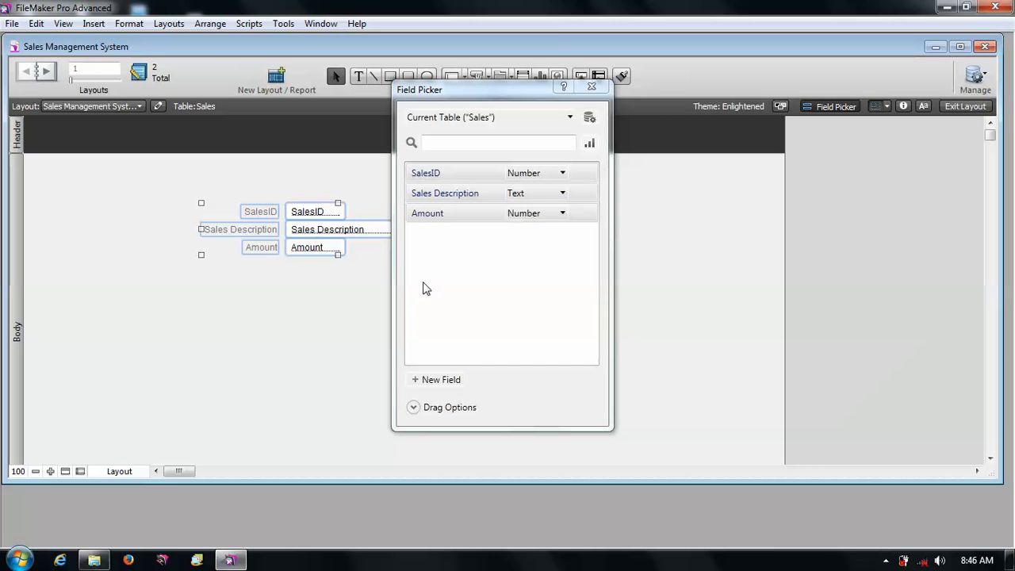
{"action": "left_click", "coordinate": [591, 86]}
{"action": "left_click", "coordinate": [614, 260]}
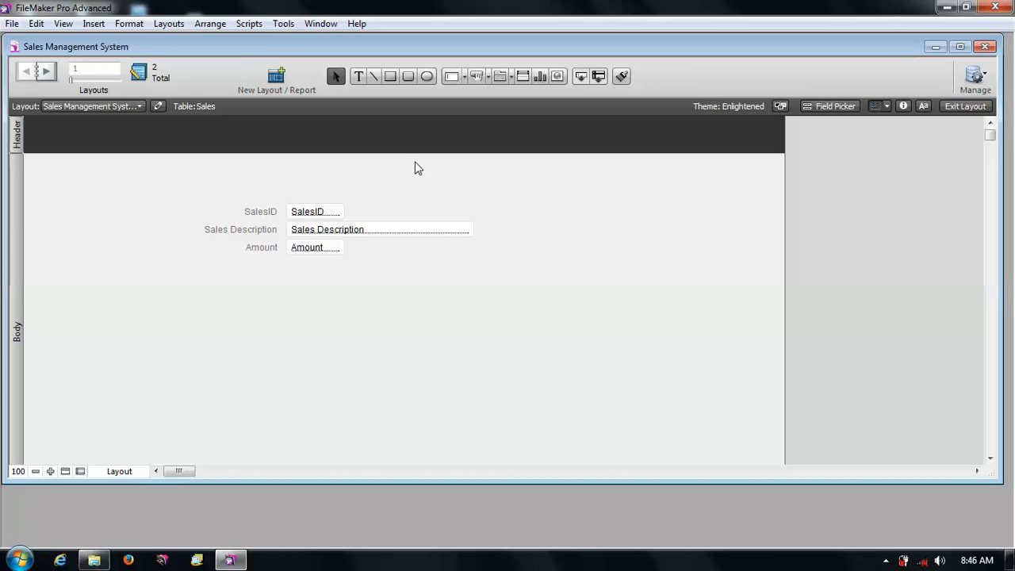
{"action": "left_click", "coordinate": [967, 107]}
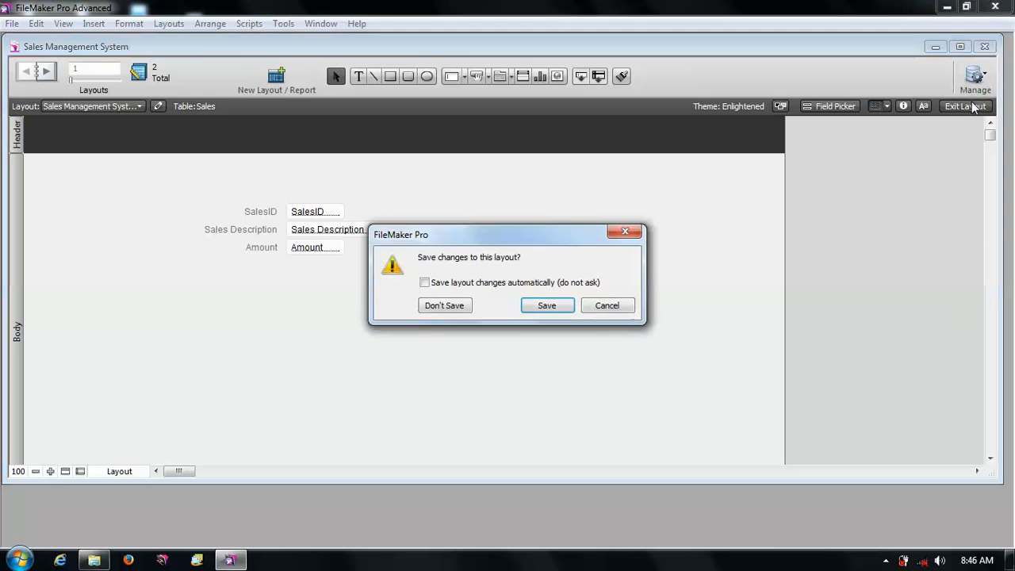
{"action": "left_click", "coordinate": [564, 306]}
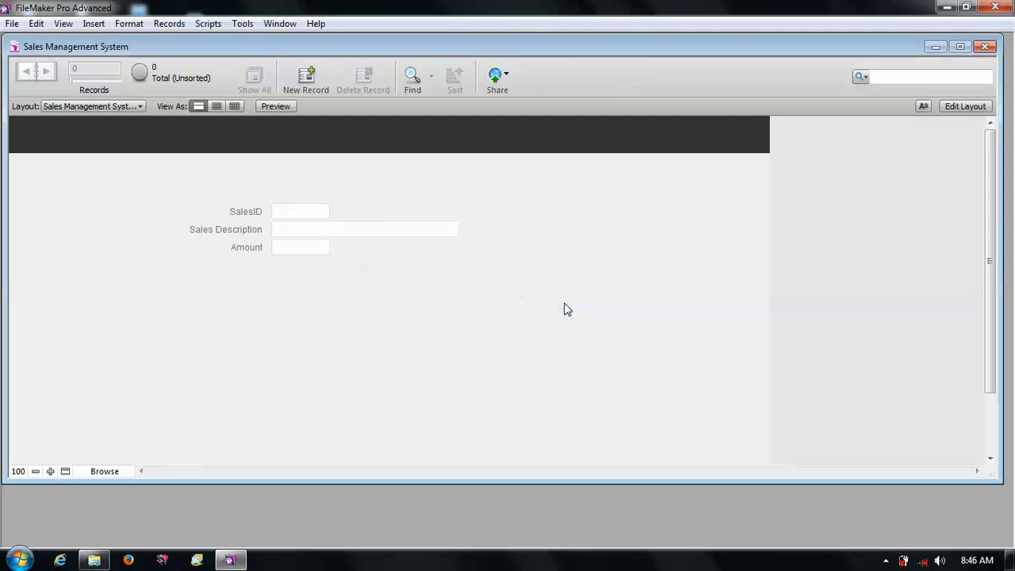
- Create a new Sales record with the description avc
{"action": "left_click", "coordinate": [305, 79]}
{"action": "left_click", "coordinate": [333, 232]}
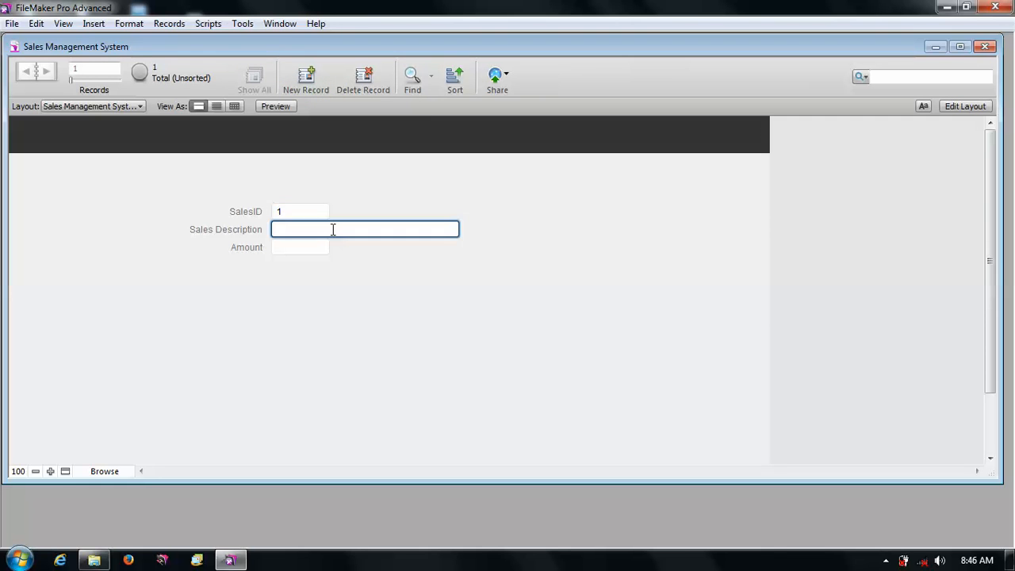
{"action": "type", "text": "avc"}
{"action": "left_click", "coordinate": [314, 248]}
{"action": "left_click", "coordinate": [401, 283]}
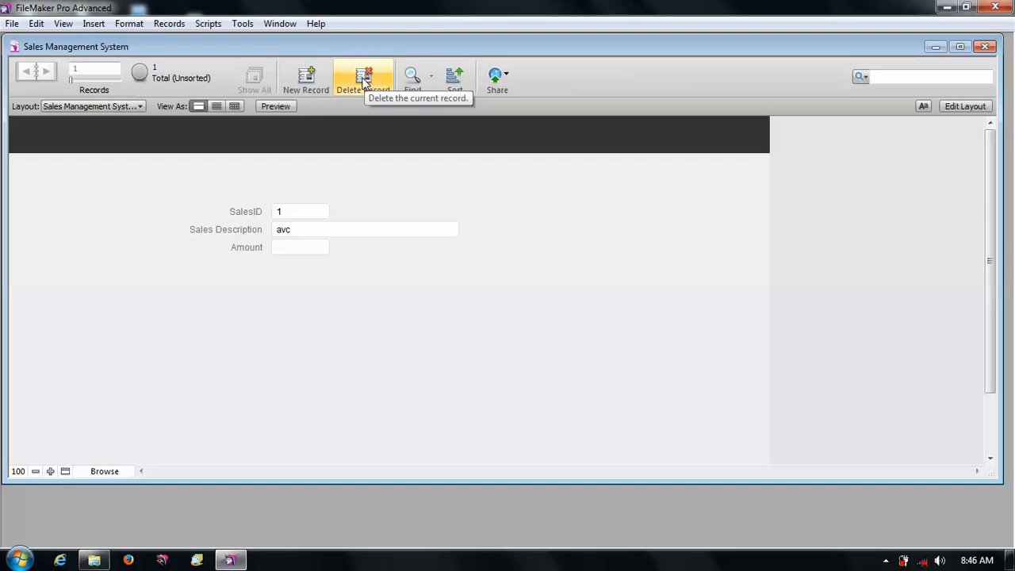
- Add a second Sales record with the description fs
{"action": "left_click", "coordinate": [306, 77]}
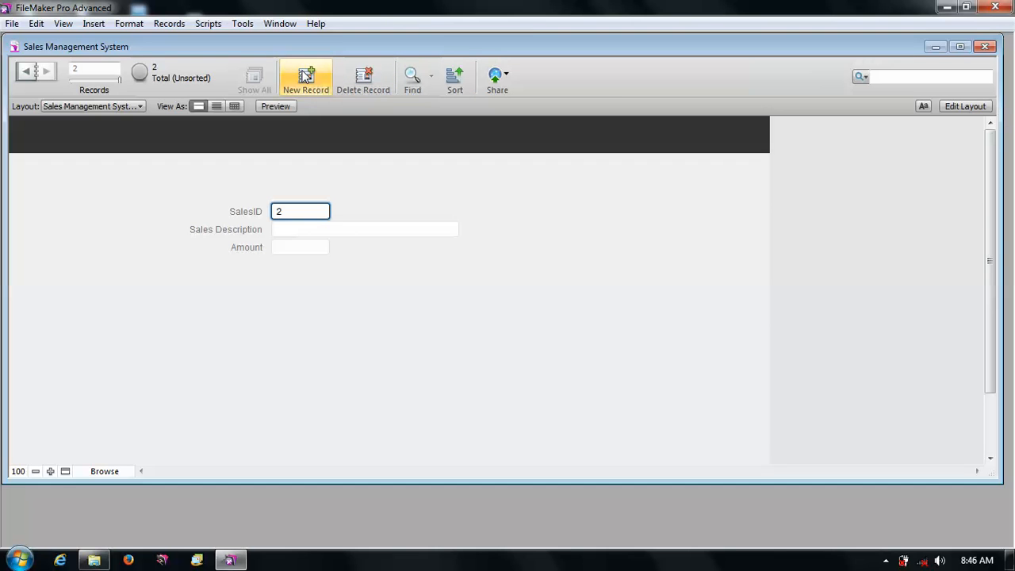
{"action": "left_click", "coordinate": [301, 234]}
{"action": "type", "text": "fs"}
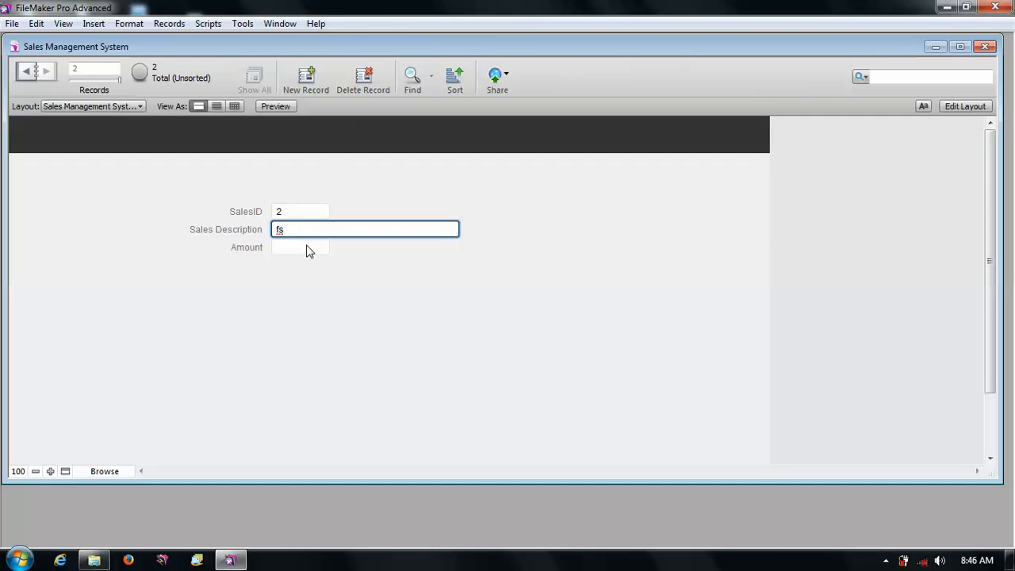
{"action": "left_click", "coordinate": [307, 246]}
{"action": "left_click", "coordinate": [411, 277]}
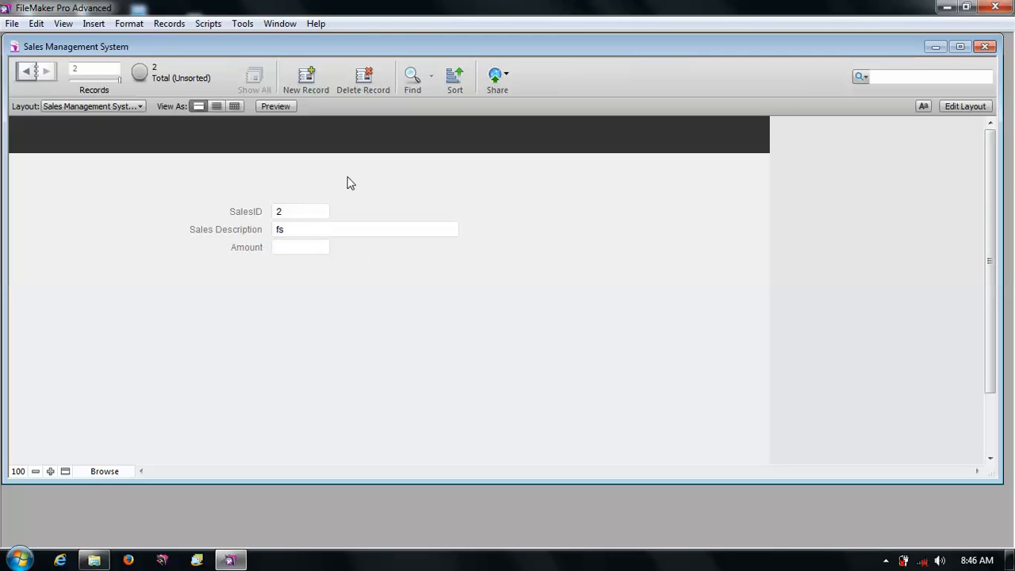
- Add a third Sales record with the description a
{"action": "left_click", "coordinate": [305, 82]}
{"action": "left_click", "coordinate": [330, 229]}
{"action": "type", "text": "adcas"}
{"action": "left_click", "coordinate": [409, 336]}
- Switch to the LineItems layout and add a record with SalesID 1, Qty 2 and Price 200
{"action": "left_click", "coordinate": [964, 107]}
{"action": "left_click", "coordinate": [46, 72]}
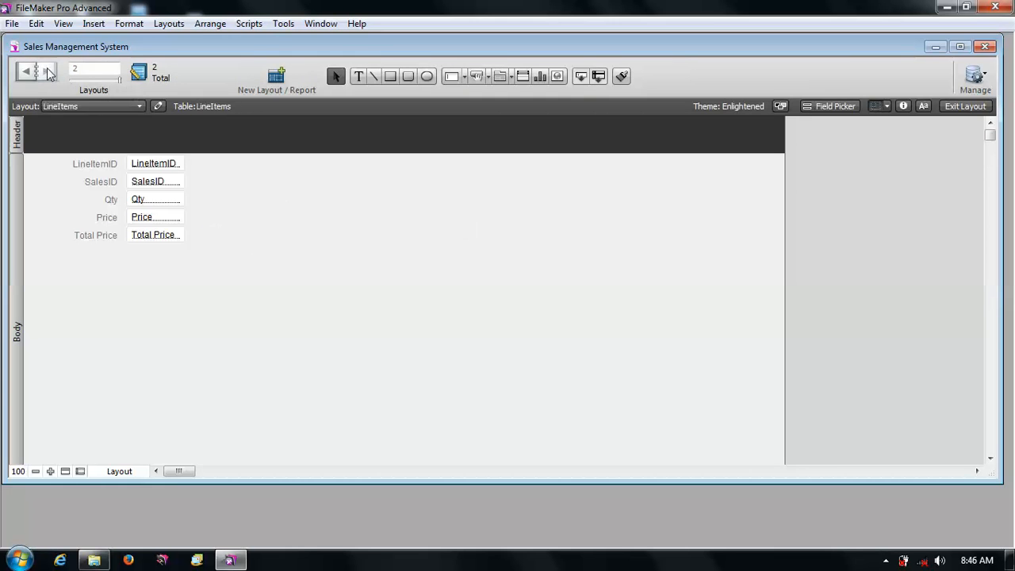
{"action": "left_click", "coordinate": [967, 106]}
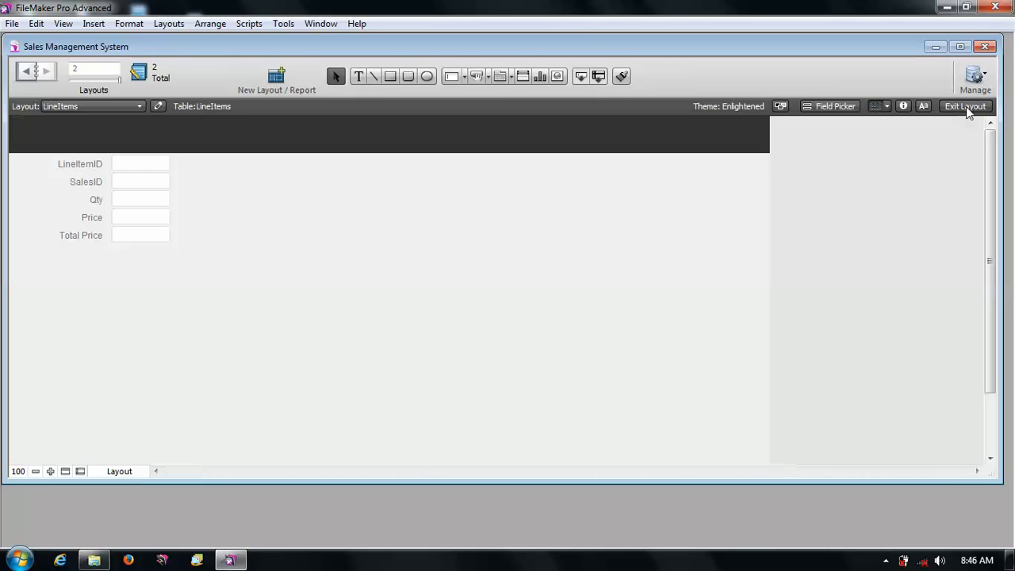
{"action": "left_click", "coordinate": [314, 82]}
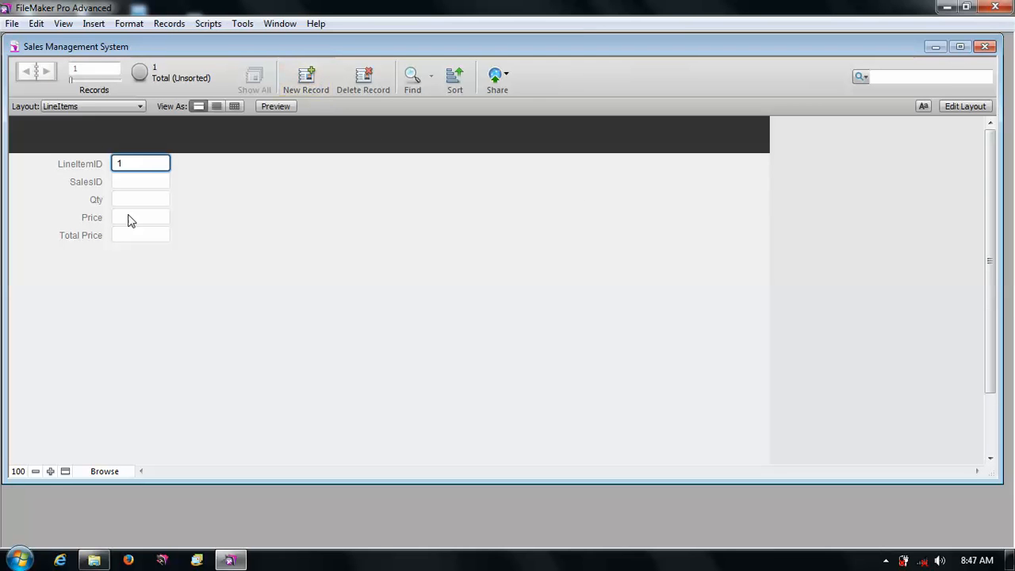
{"action": "left_click", "coordinate": [139, 181]}
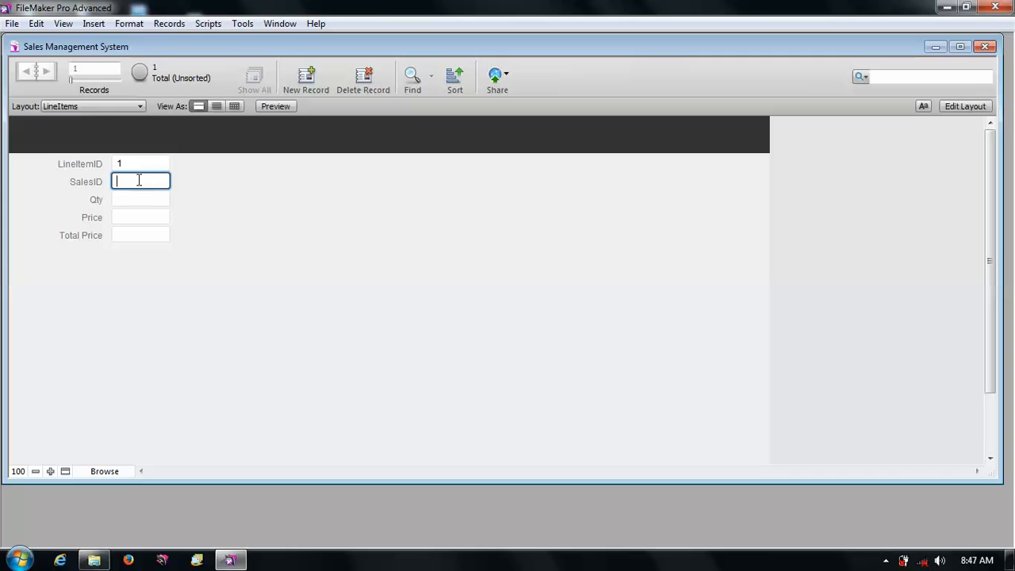
{"action": "left_click", "coordinate": [145, 198]}
{"action": "type", "text": "2"}
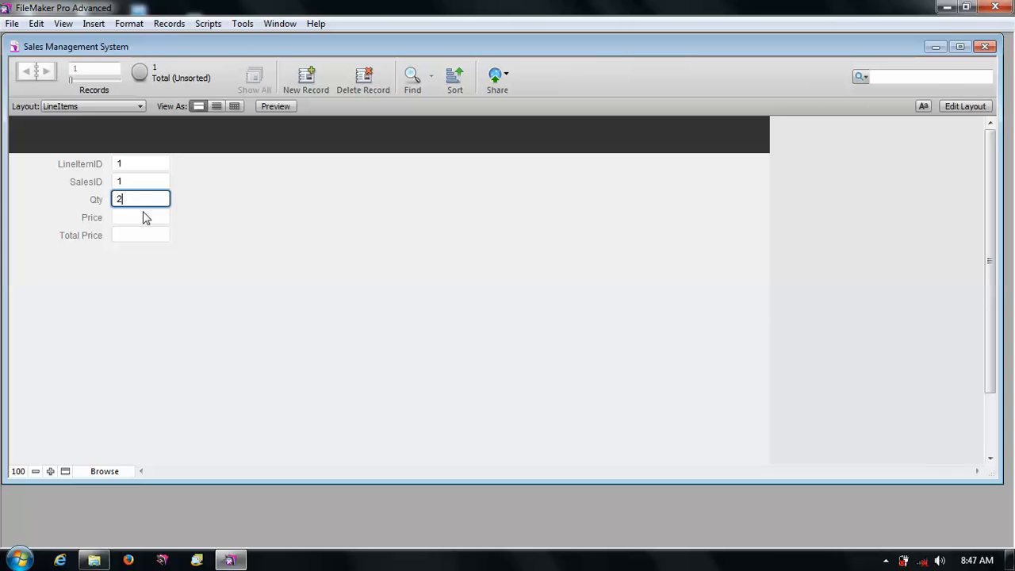
{"action": "left_click", "coordinate": [143, 212]}
{"action": "left_click", "coordinate": [236, 282]}
- Add a second LineItems record with SalesID 1, Qty 3 and Price 400
{"action": "left_click", "coordinate": [306, 80]}
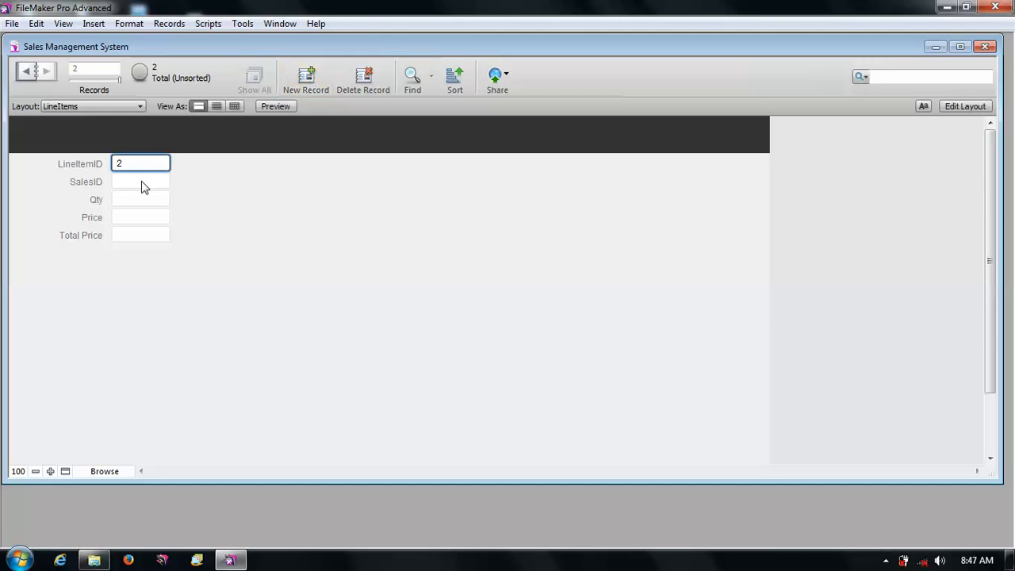
{"action": "left_click", "coordinate": [143, 181]}
{"action": "type", "text": "1"}
{"action": "left_click", "coordinate": [144, 199]}
{"action": "type", "text": "3"}
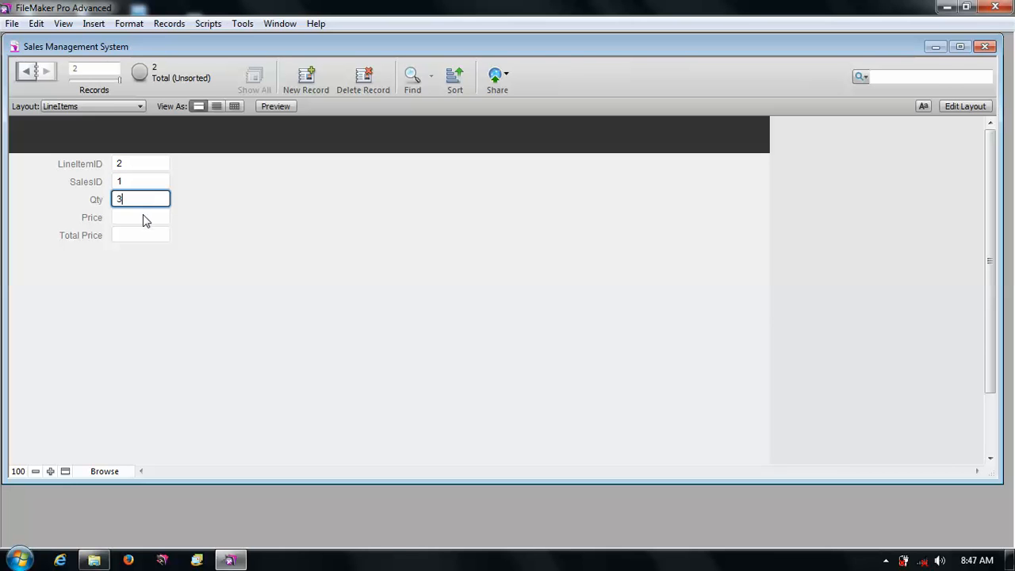
{"action": "left_click", "coordinate": [144, 216]}
{"action": "type", "text": "400"}
{"action": "left_click", "coordinate": [243, 290]}
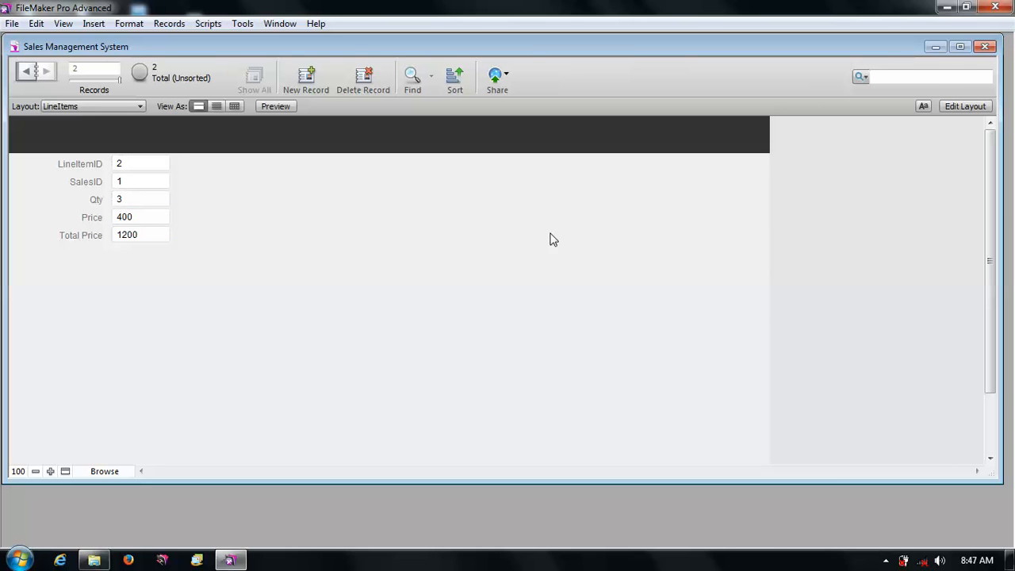
- Draw a portal on the Sales layout to the right of the Sales fields
{"action": "left_click", "coordinate": [977, 111]}
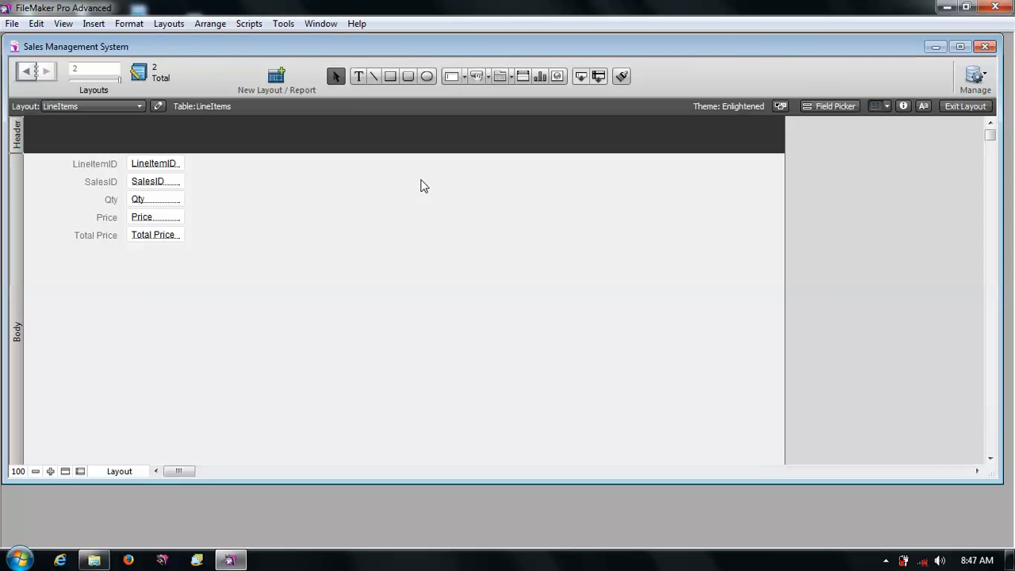
{"action": "left_click", "coordinate": [26, 72]}
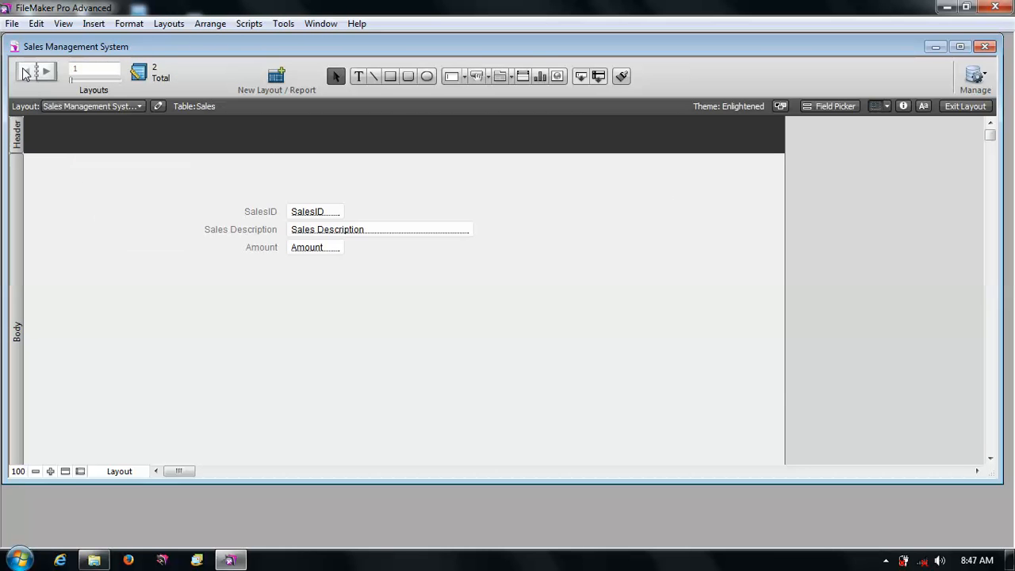
{"action": "left_click", "coordinate": [526, 78]}
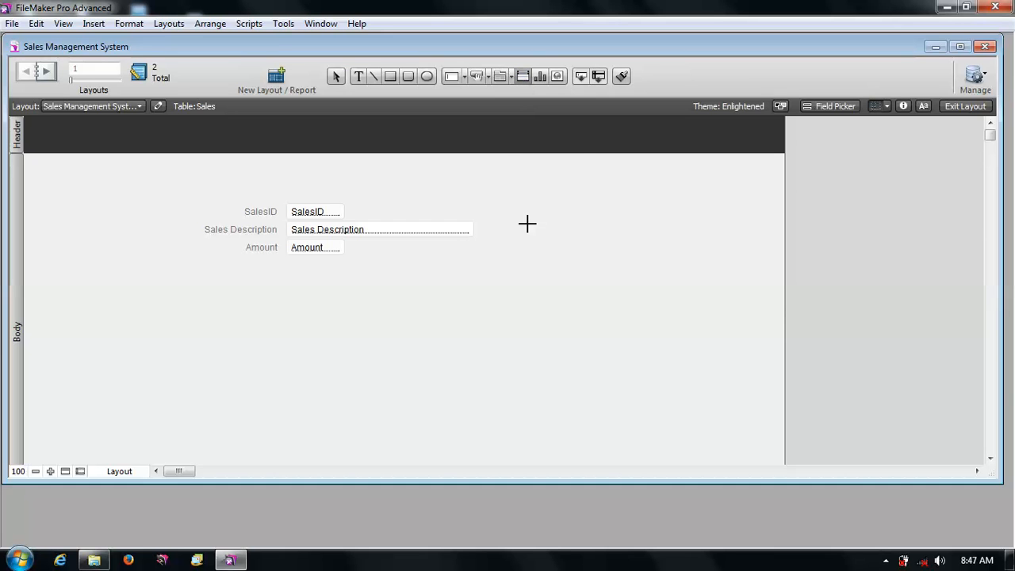
{"action": "mouse_move", "coordinate": [504, 214]}
{"action": "left_mouse_down"}
{"action": "mouse_move", "coordinate": [596, 405]}
{"action": "mouse_move", "coordinate": [724, 400]}
{"action": "left_mouse_up"}
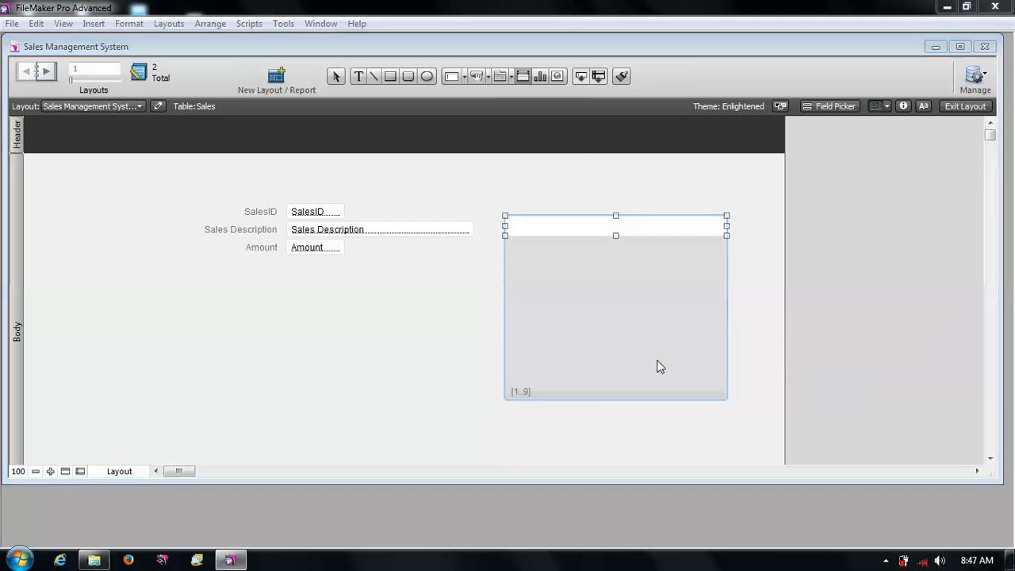
- Relate the Sales table's SalesID to the LineItems table's SalesID in the relationships graph and close Manage Database
{"action": "left_click", "coordinate": [618, 184]}
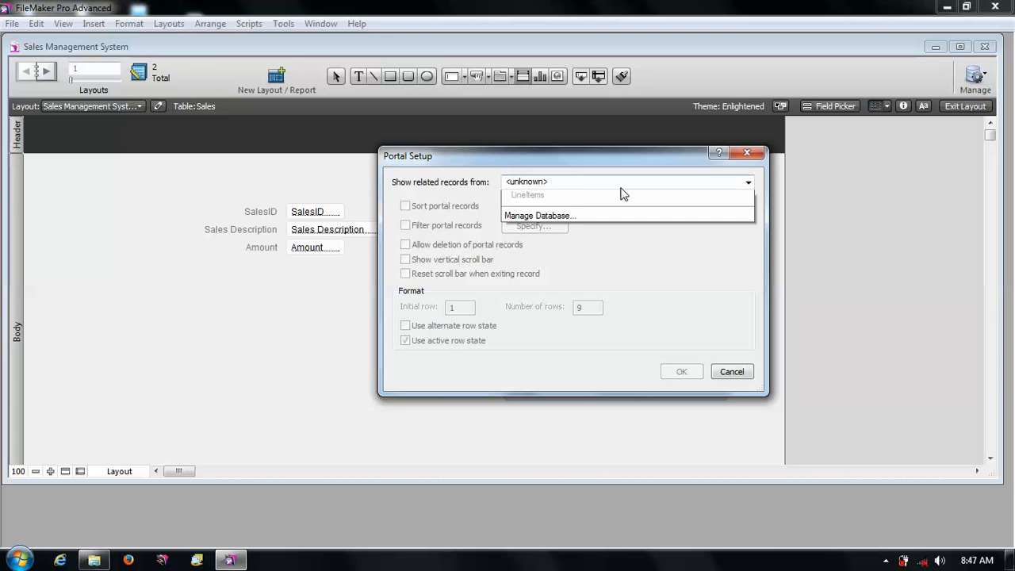
{"action": "left_click", "coordinate": [587, 268]}
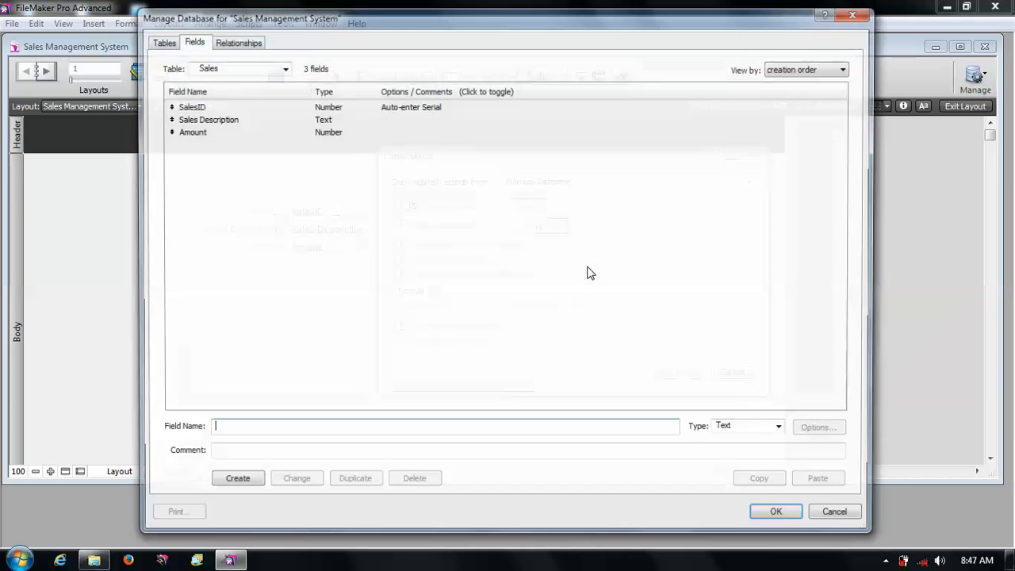
{"action": "left_click", "coordinate": [245, 43]}
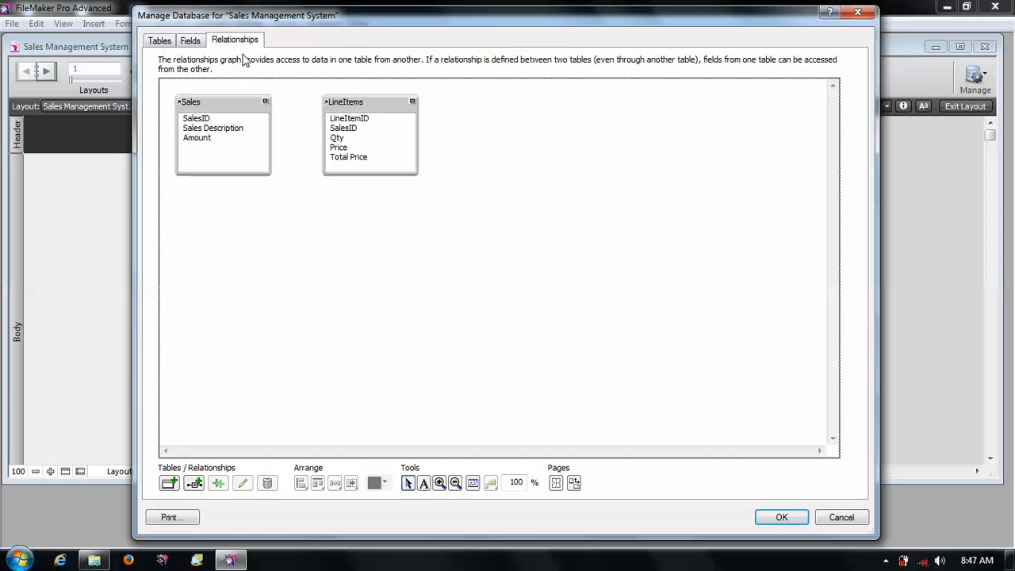
{"action": "left_click_drag", "start_coordinate": [216, 119], "coordinate": [331, 118]}
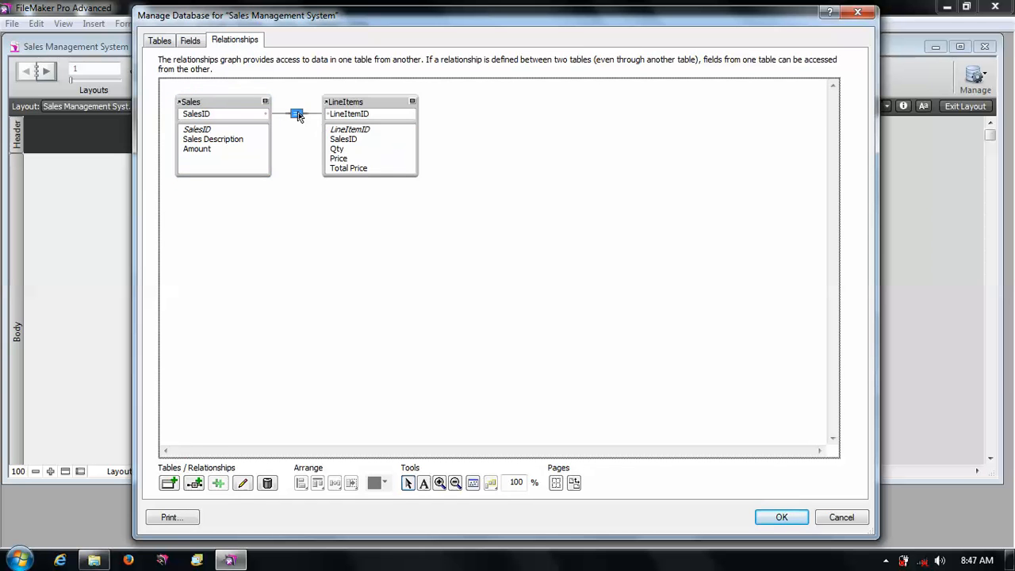
{"action": "double_click", "coordinate": [297, 116]}
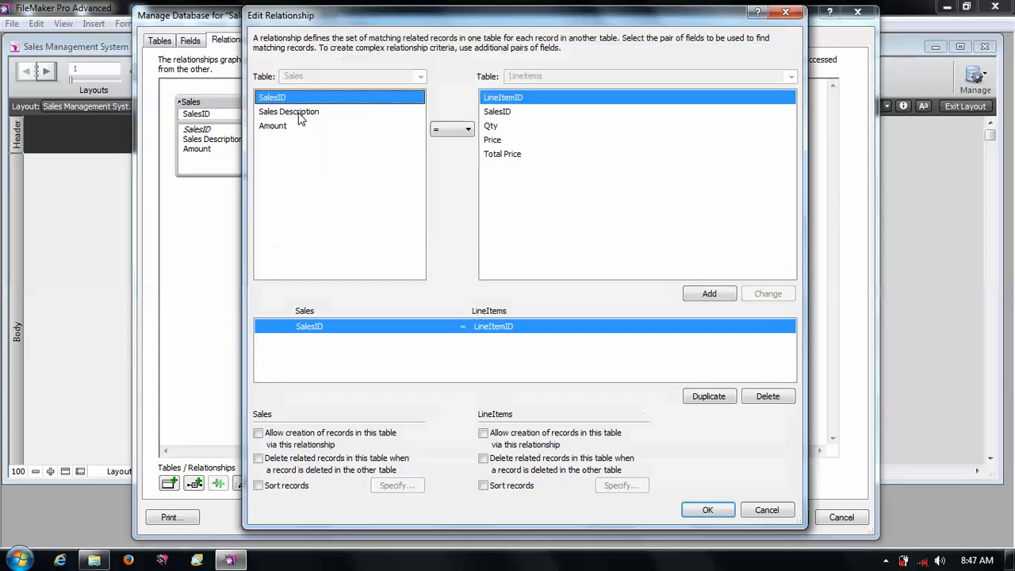
{"action": "left_click", "coordinate": [520, 112]}
{"action": "left_click", "coordinate": [767, 295]}
{"action": "left_click", "coordinate": [722, 511]}
{"action": "left_click", "coordinate": [419, 132]}
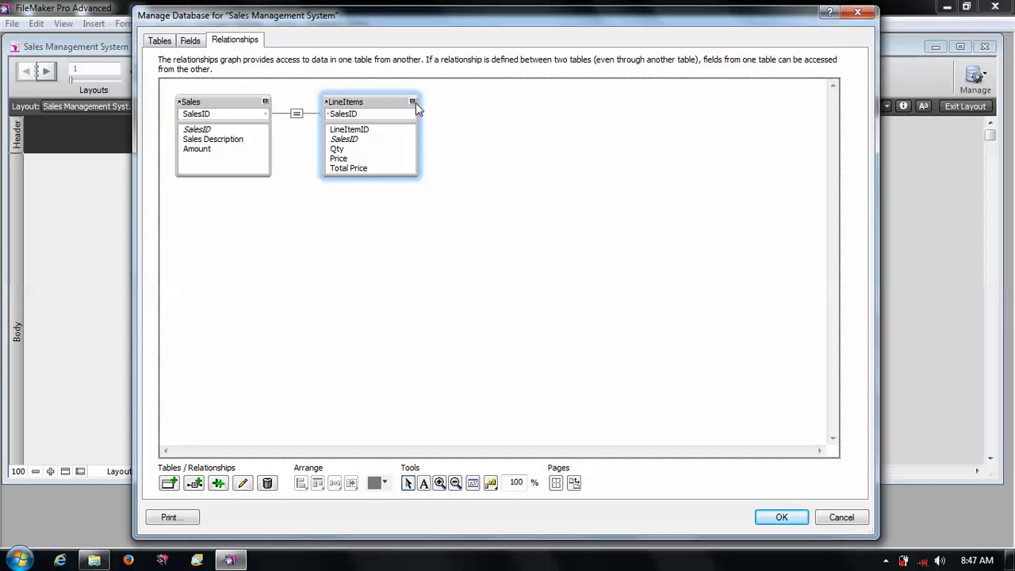
{"action": "left_click", "coordinate": [542, 184]}
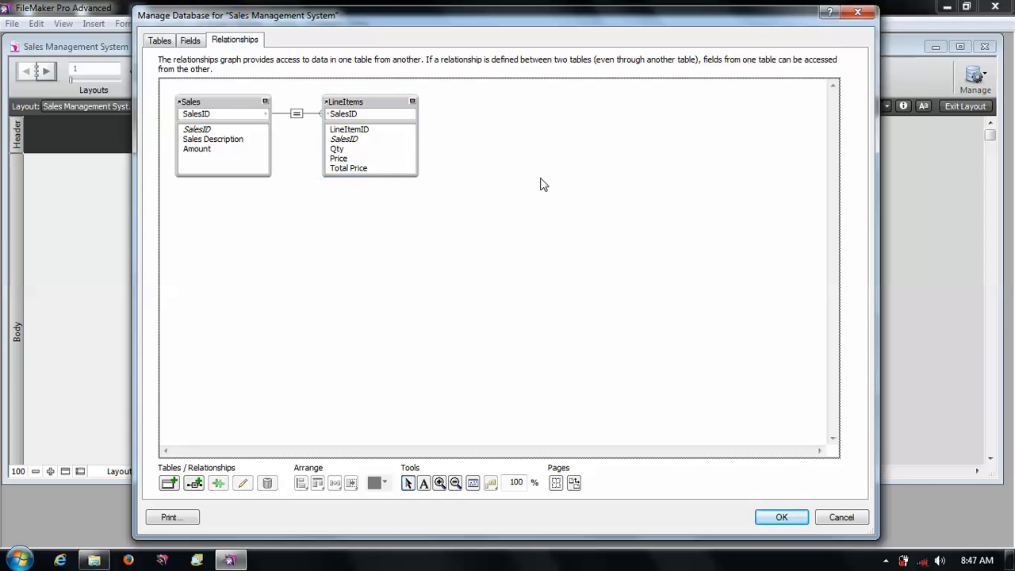
{"action": "left_click", "coordinate": [780, 517]}
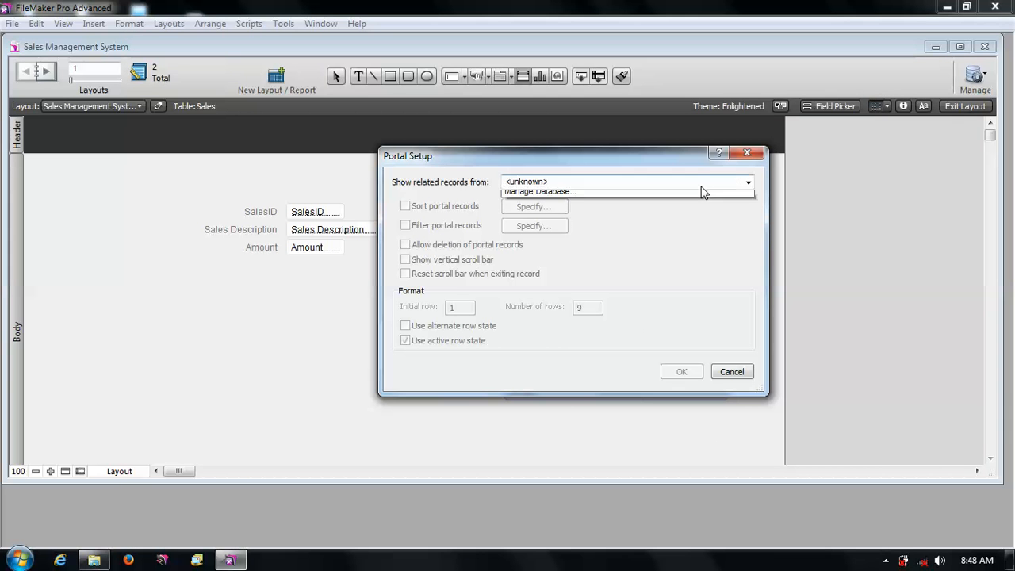
- Set the portal to show related records from the LineItems table and confirm the portal setup
{"action": "left_click", "coordinate": [700, 185]}
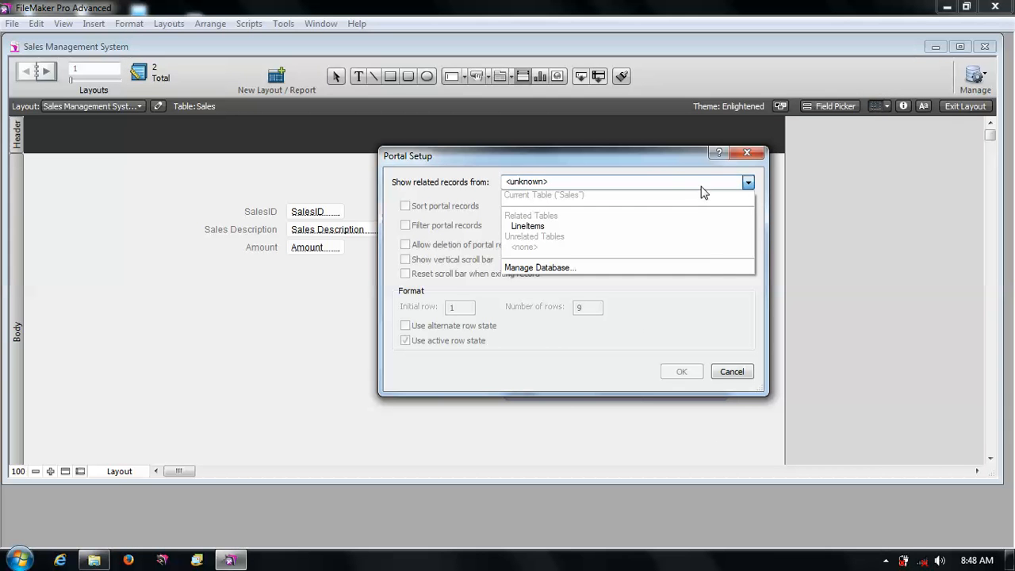
{"action": "left_click", "coordinate": [667, 228]}
{"action": "left_click", "coordinate": [682, 371]}
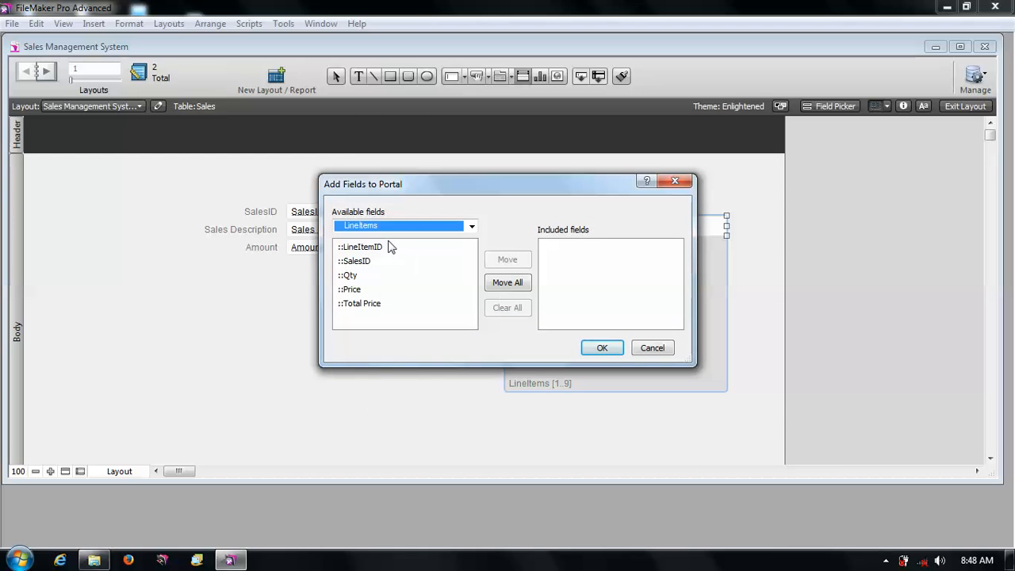
{"action": "left_click", "coordinate": [388, 246]}
{"action": "left_click", "coordinate": [387, 307], "text": "shift"}
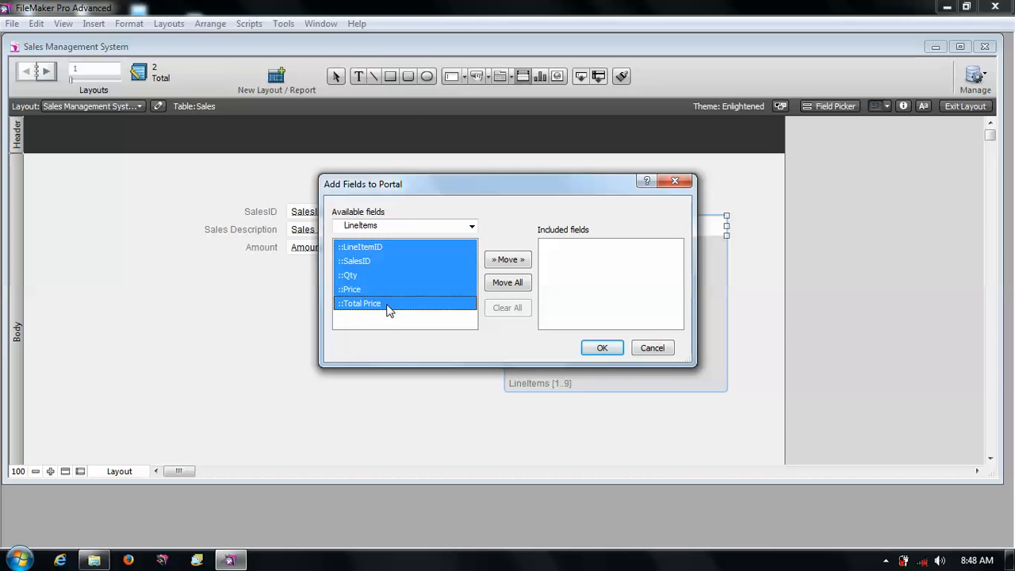
{"action": "left_click", "coordinate": [599, 348]}
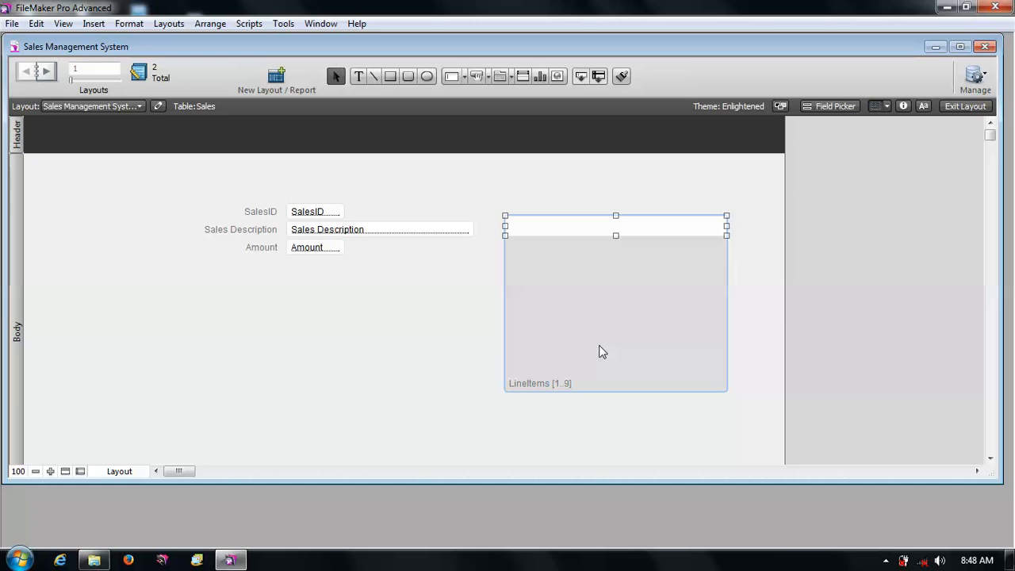
{"action": "double_click", "coordinate": [667, 280]}
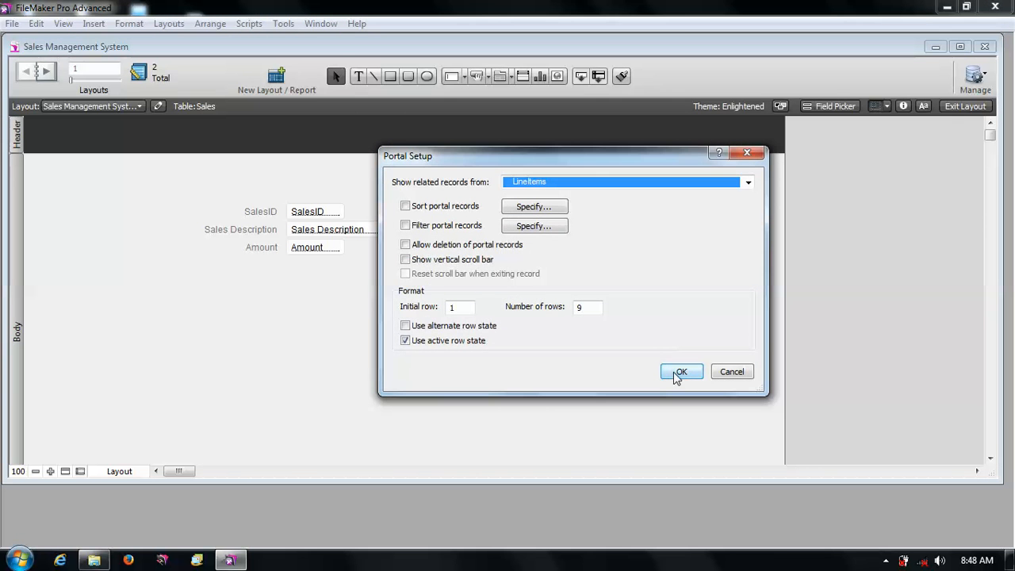
{"action": "left_click", "coordinate": [679, 373]}
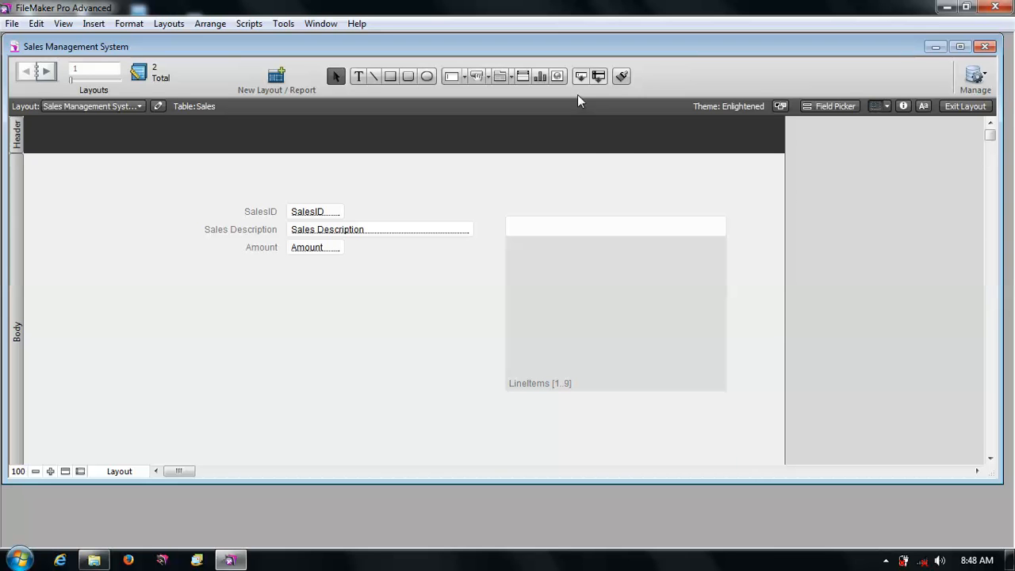
- Place the LineItems LineItemID field with its label in the portal's first row
{"action": "left_click_drag", "start_coordinate": [581, 76], "coordinate": [512, 226]}
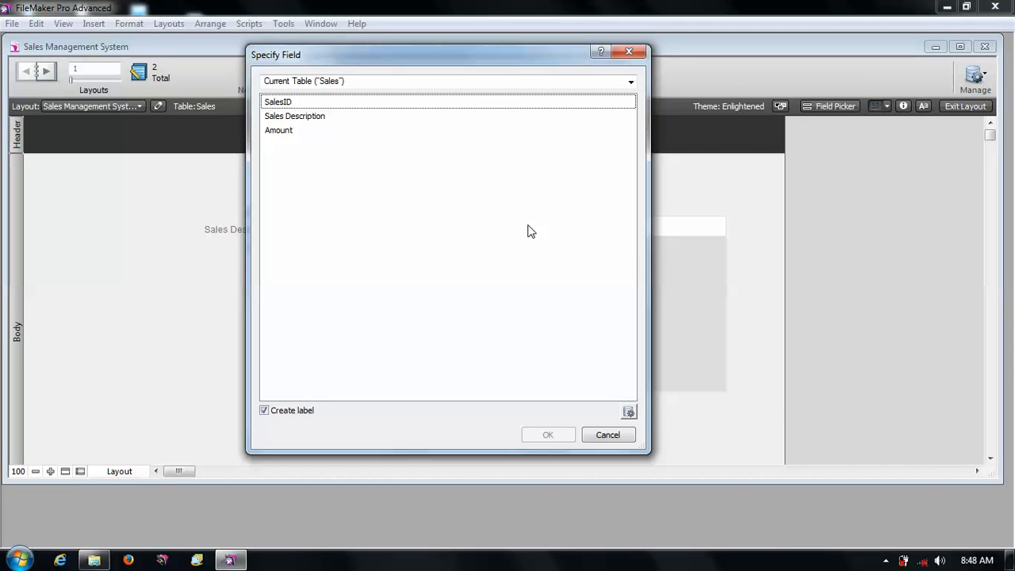
{"action": "left_click", "coordinate": [341, 82]}
{"action": "left_click", "coordinate": [322, 129]}
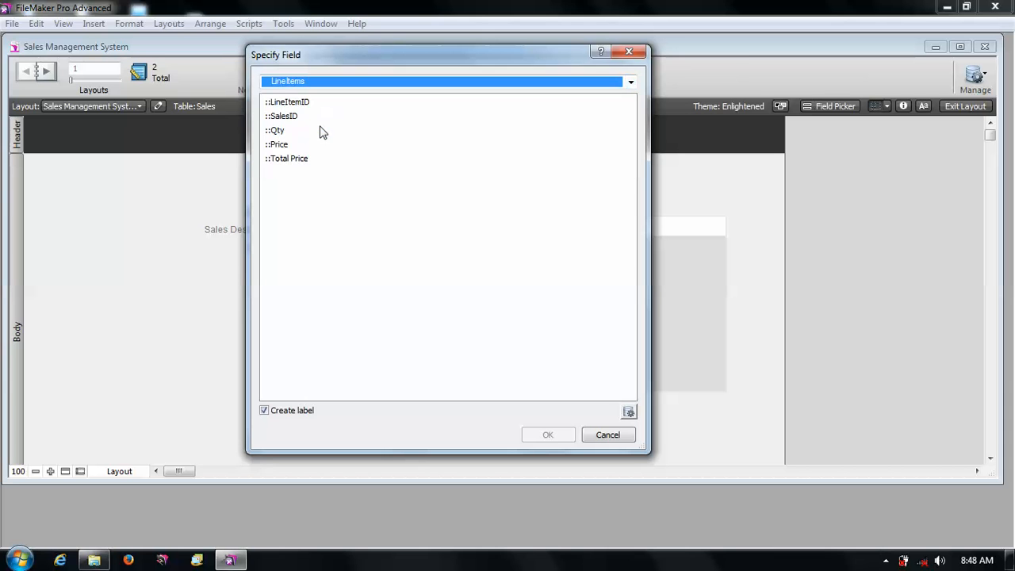
{"action": "left_click", "coordinate": [301, 106]}
{"action": "left_click", "coordinate": [548, 436]}
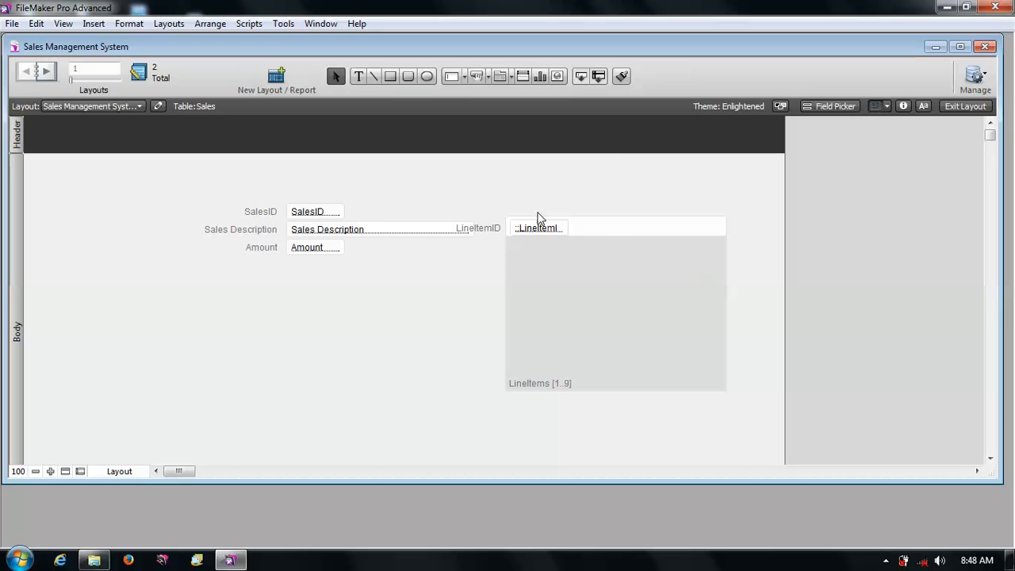
- Duplicate the LineItemID field inside the portal and set the copy to display LineItems SalesID
{"action": "left_click", "coordinate": [539, 230]}
{"action": "left_click_drag", "start_coordinate": [539, 231], "coordinate": [540, 232]}
{"action": "left_click", "coordinate": [838, 250]}
{"action": "left_click", "coordinate": [555, 231]}
{"action": "left_click_drag", "start_coordinate": [555, 230], "coordinate": [607, 227]}
{"action": "double_click", "coordinate": [608, 226]}
{"action": "left_click", "coordinate": [357, 117]}
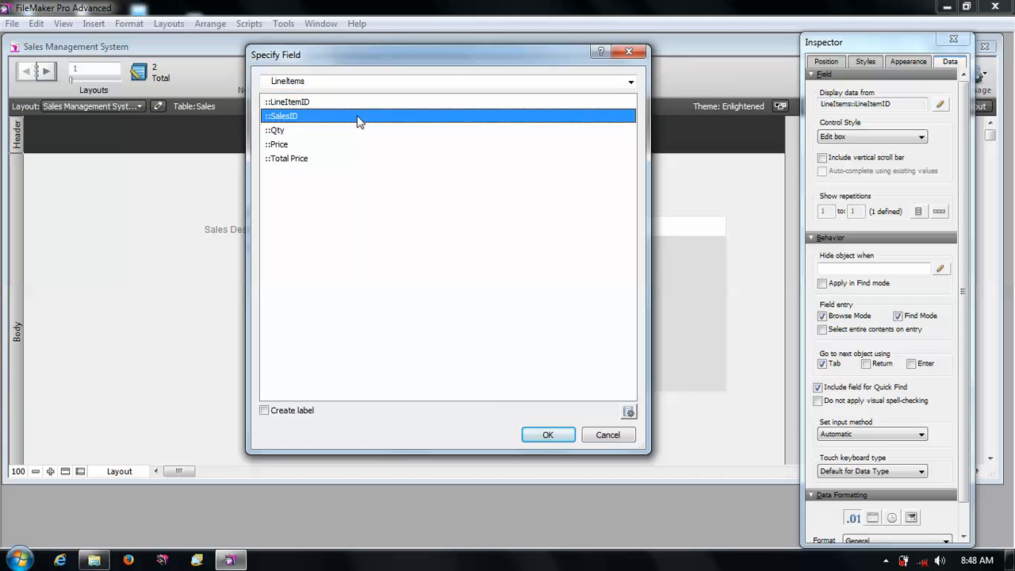
{"action": "left_click", "coordinate": [548, 435]}
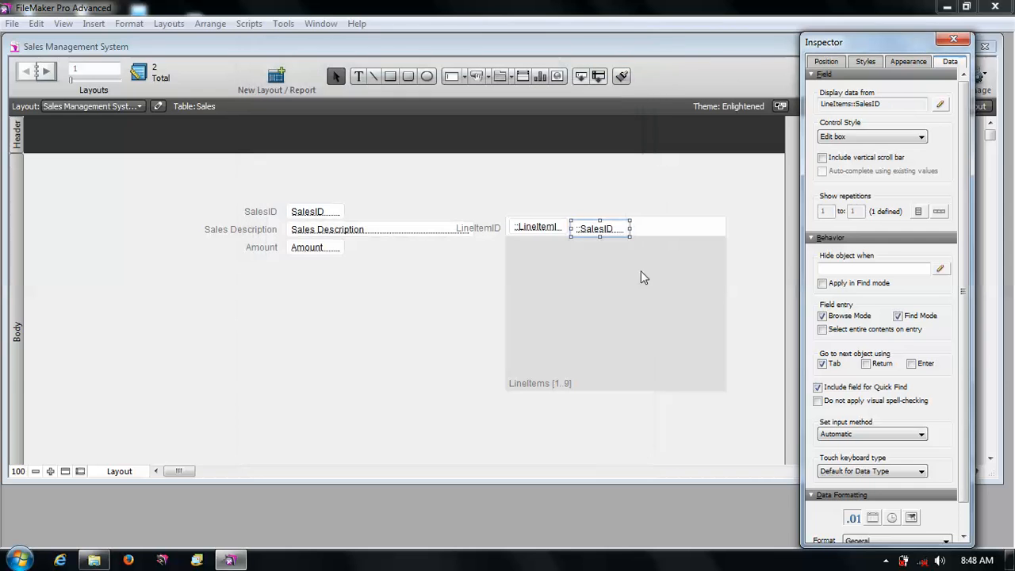
- Duplicate the SalesID portal field to its right and set the copy to display Qty
{"action": "left_click", "coordinate": [675, 189]}
{"action": "left_click", "coordinate": [614, 226]}
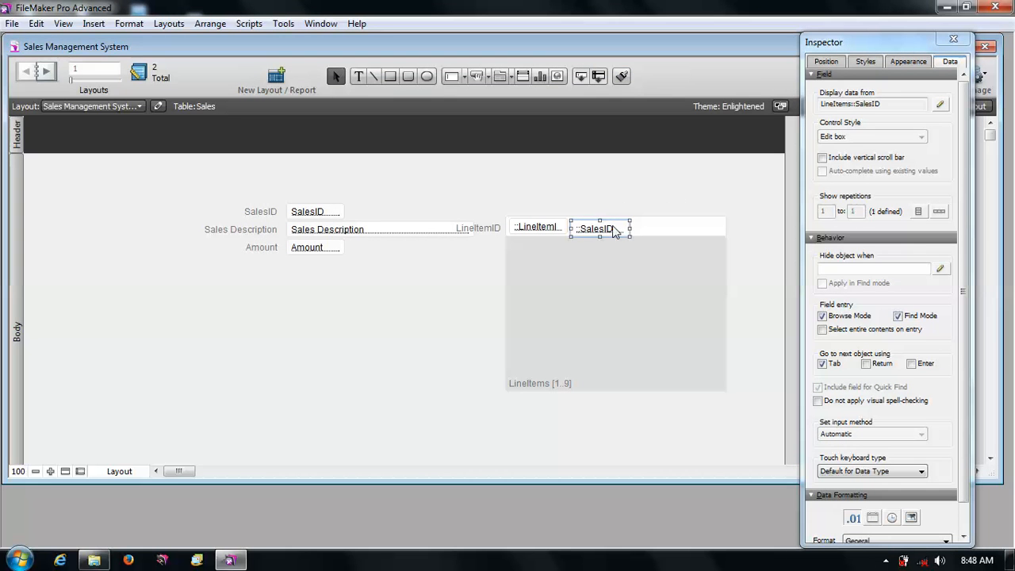
{"action": "left_click_drag", "start_coordinate": [613, 229], "coordinate": [671, 229]}
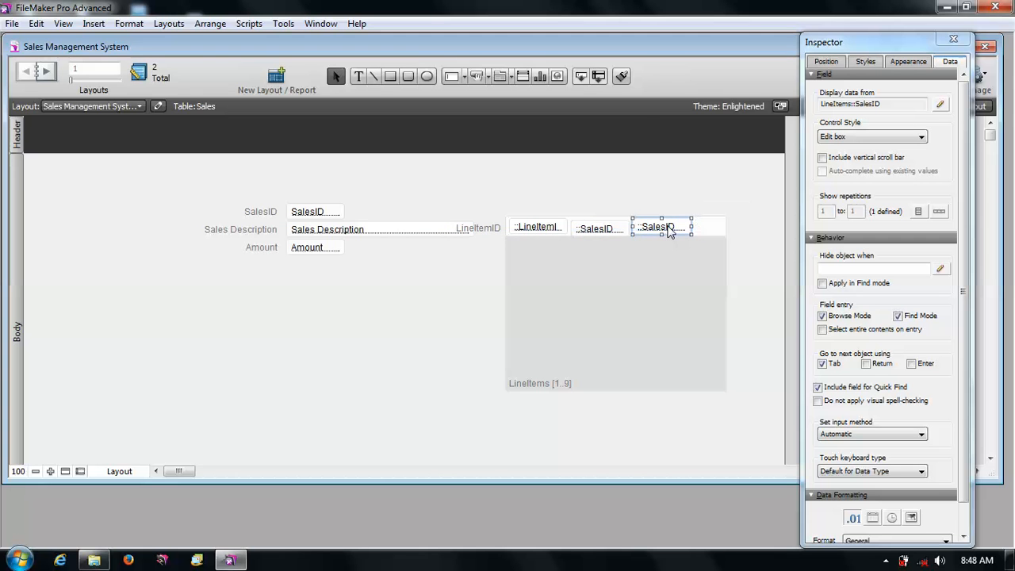
{"action": "double_click", "coordinate": [666, 228]}
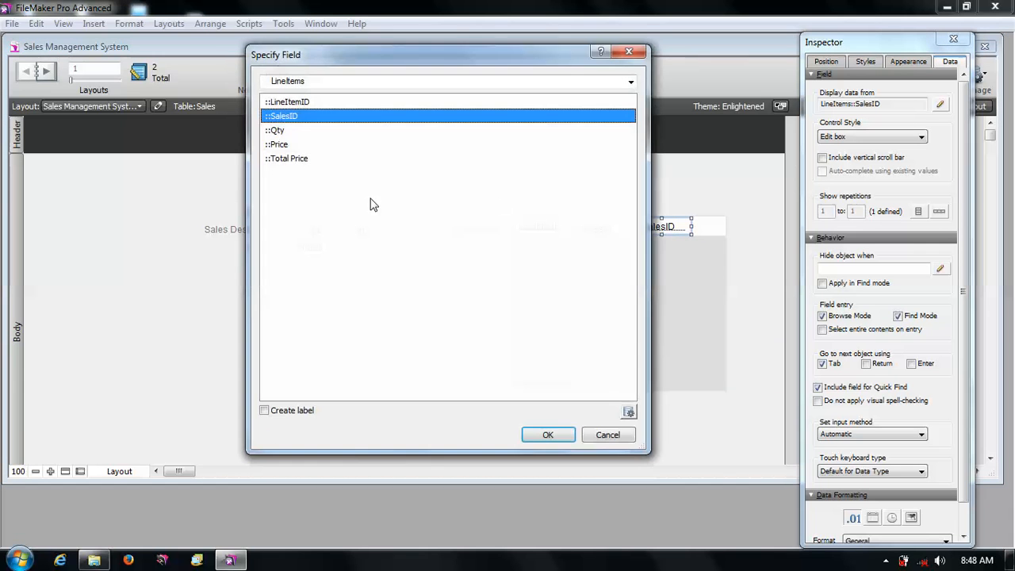
{"action": "left_click", "coordinate": [292, 130]}
{"action": "left_click", "coordinate": [541, 438]}
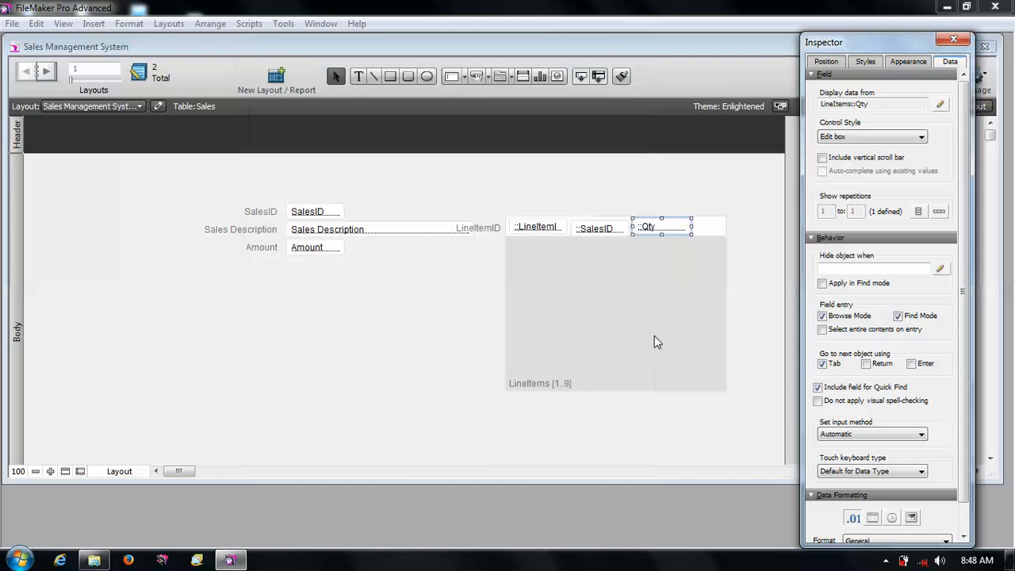
- Widen the portal to the right to make room for more fields
{"action": "left_click", "coordinate": [724, 226]}
{"action": "left_click_drag", "start_coordinate": [726, 225], "coordinate": [767, 225]}
{"action": "left_click", "coordinate": [686, 227]}
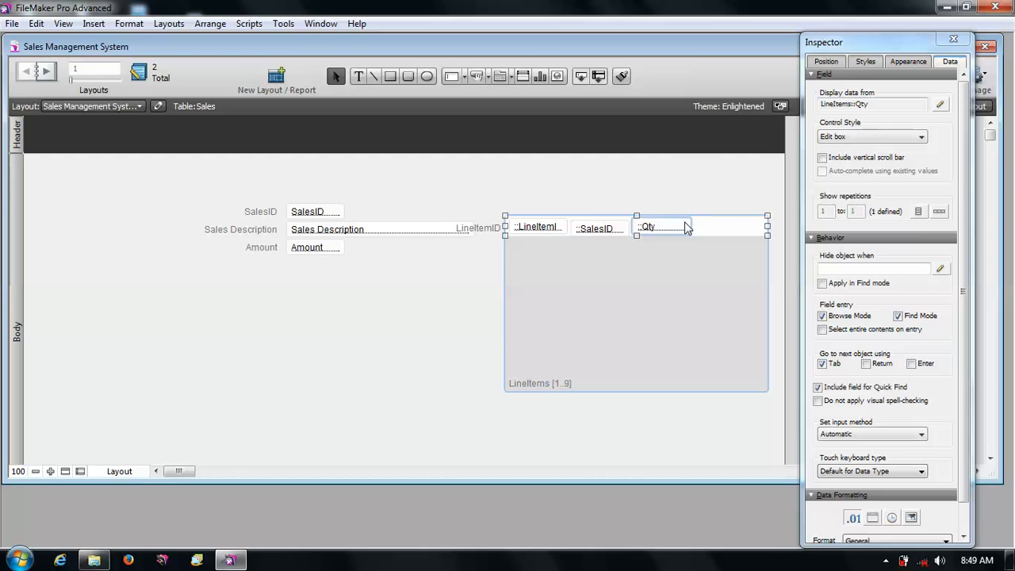
- Duplicate the Qty portal field to its right and set the copy to display Price
{"action": "left_click", "coordinate": [691, 206]}
{"action": "left_click_drag", "start_coordinate": [668, 227], "coordinate": [722, 224]}
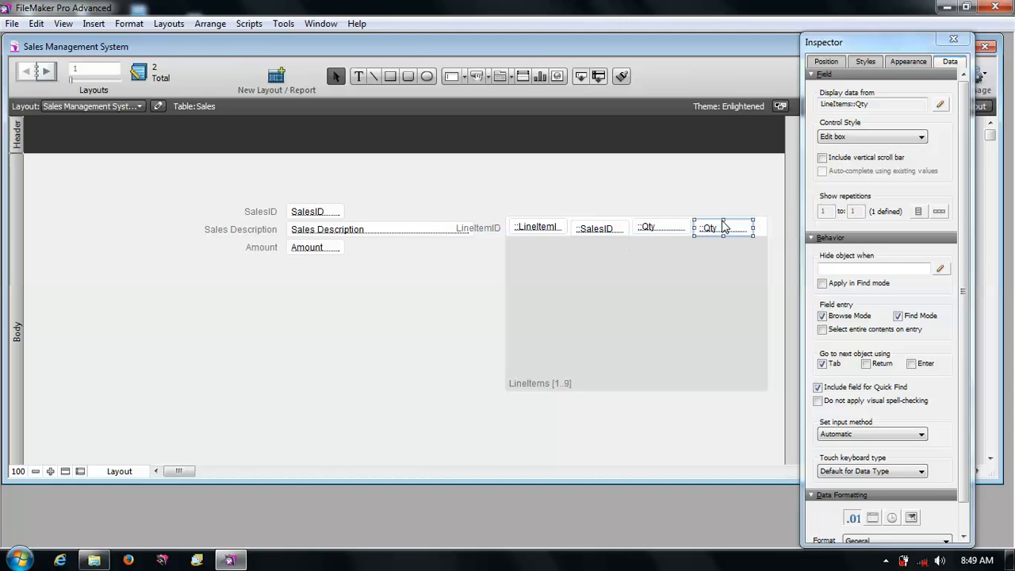
{"action": "double_click", "coordinate": [722, 226]}
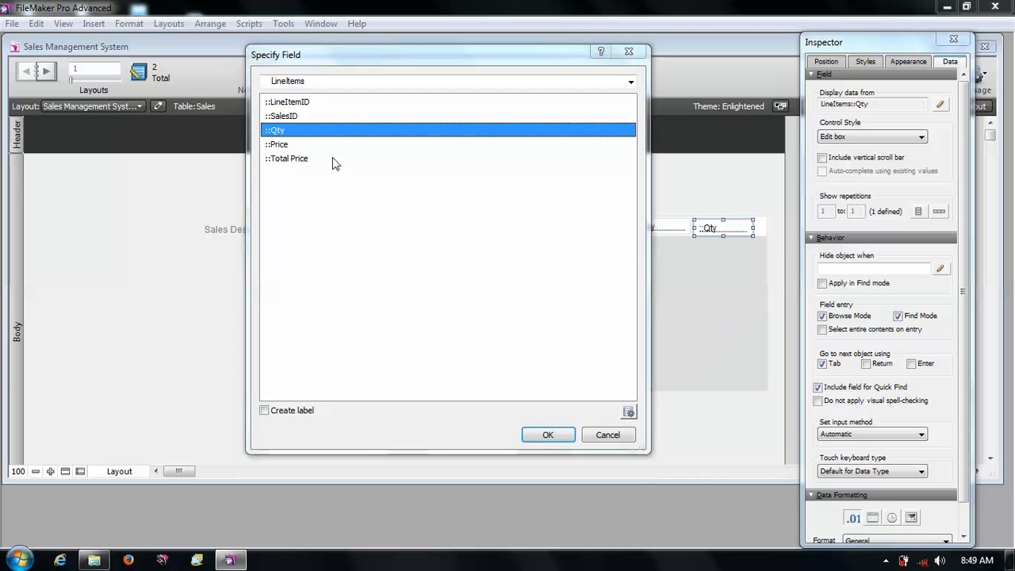
{"action": "left_click", "coordinate": [310, 144]}
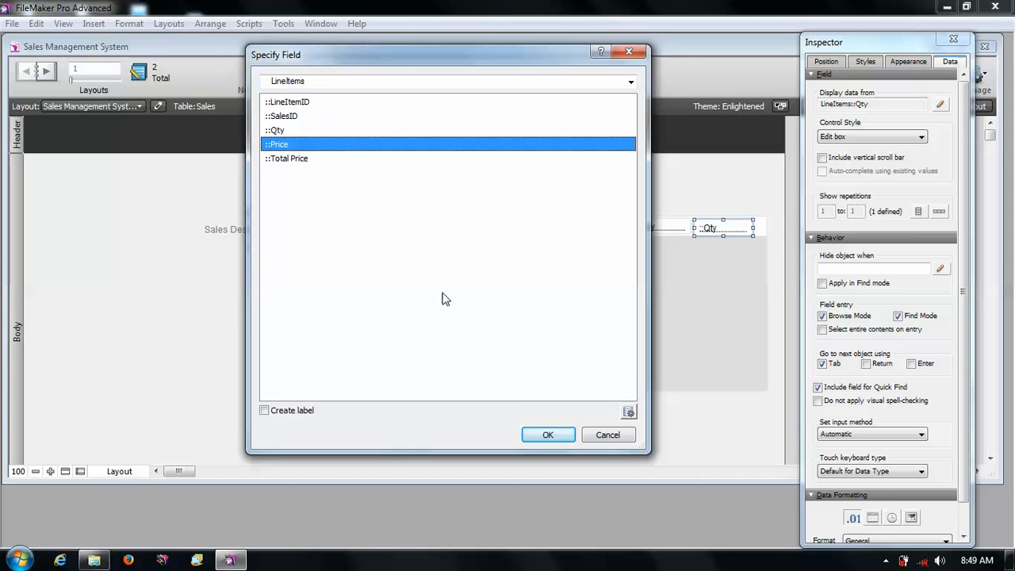
{"action": "left_click", "coordinate": [545, 434]}
{"action": "left_click", "coordinate": [952, 39]}
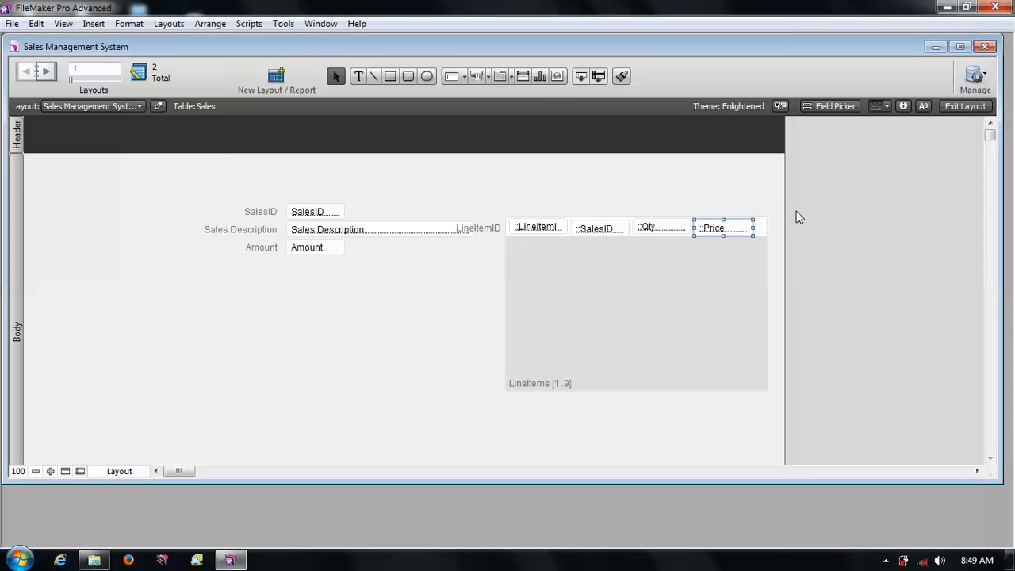
- Extend the layout width and widen the portal further to the right
{"action": "left_click_drag", "start_coordinate": [783, 196], "coordinate": [920, 192]}
{"action": "left_click", "coordinate": [758, 302]}
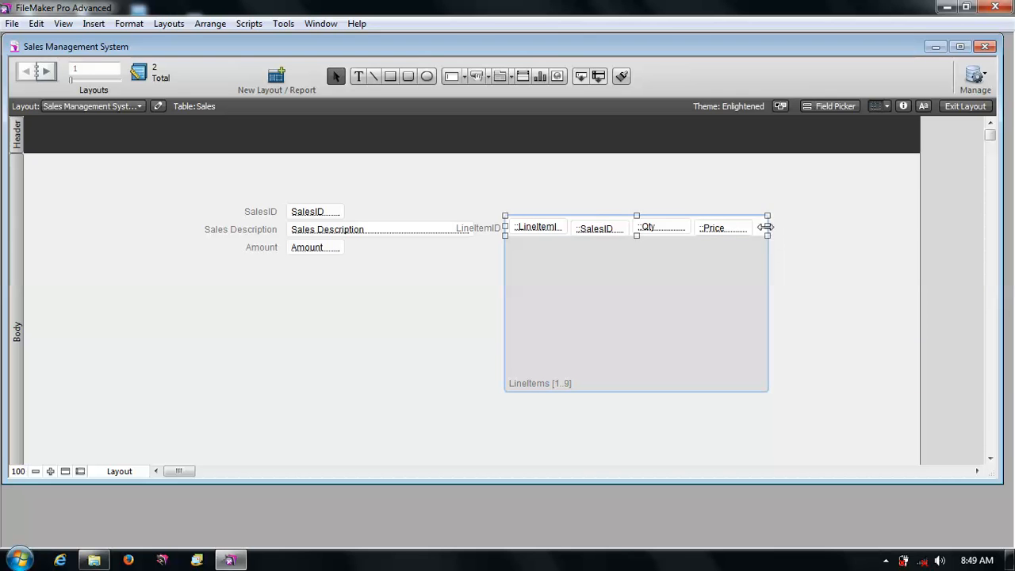
{"action": "left_click_drag", "start_coordinate": [767, 225], "coordinate": [858, 213]}
{"action": "left_click", "coordinate": [790, 204]}
- Duplicate the Price portal field to its right and set the copy to display Total Price
{"action": "left_click", "coordinate": [744, 230]}
{"action": "left_click_drag", "start_coordinate": [742, 229], "coordinate": [796, 230]}
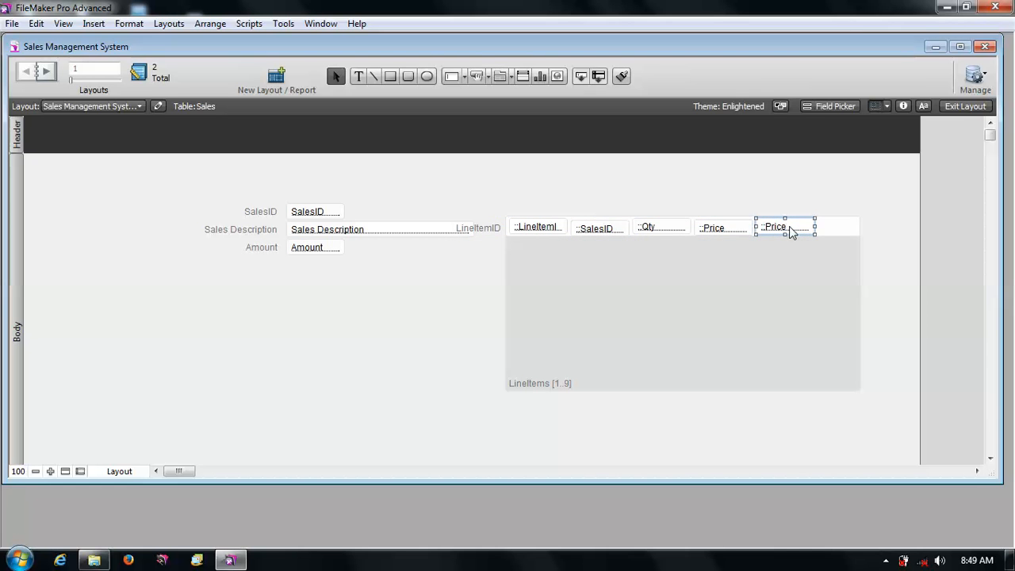
{"action": "double_click", "coordinate": [789, 226]}
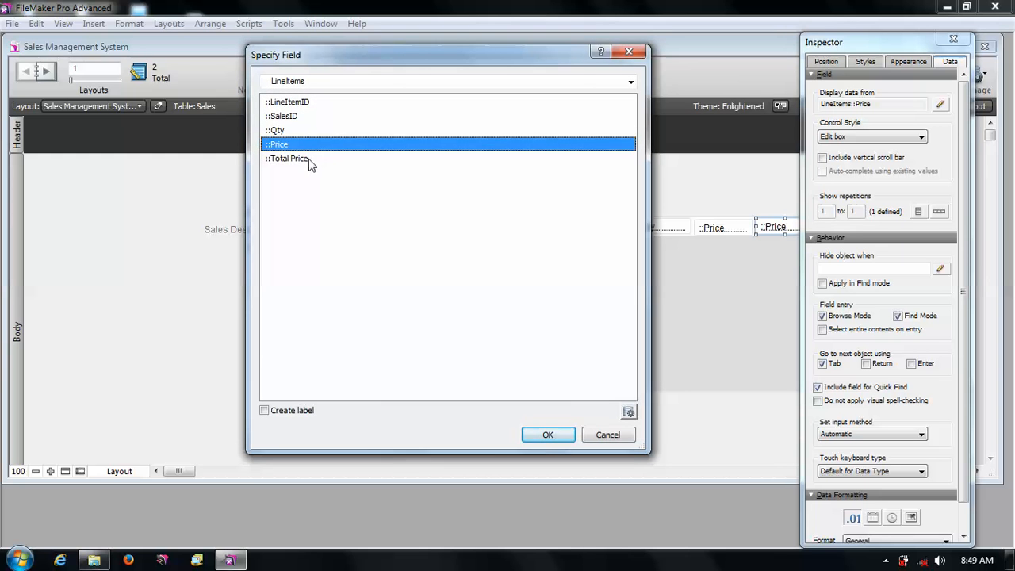
{"action": "left_click", "coordinate": [309, 161]}
{"action": "left_click", "coordinate": [547, 434]}
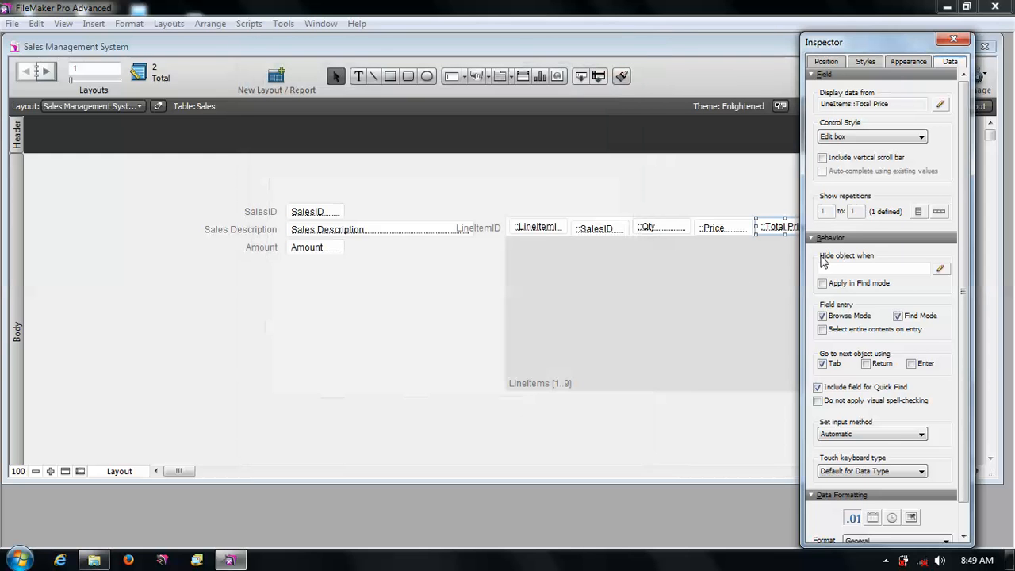
{"action": "left_click", "coordinate": [953, 39]}
- Exit Layout mode saving the layout changes, and browse back to the first Sales record
{"action": "left_click", "coordinate": [956, 106]}
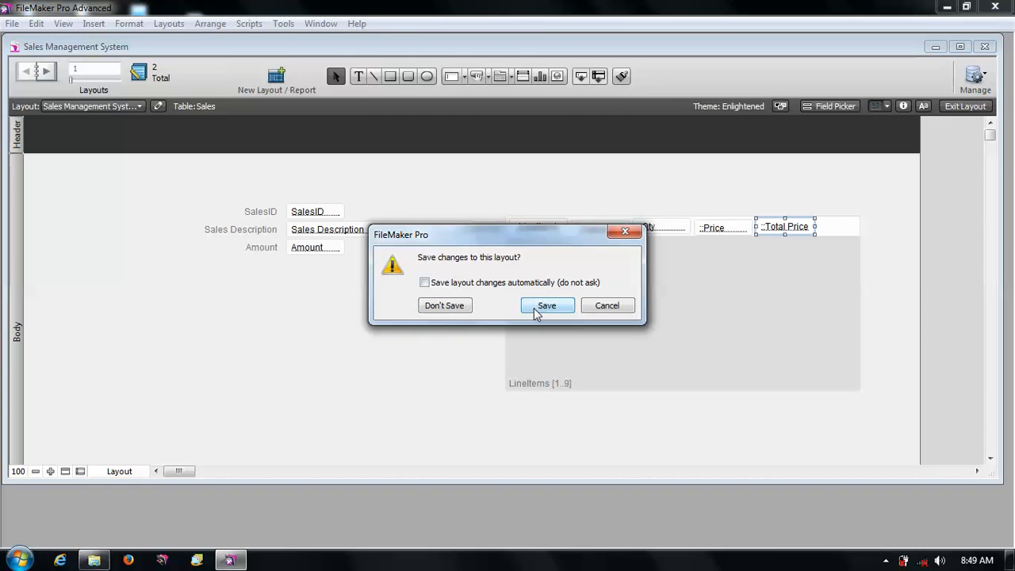
{"action": "left_click", "coordinate": [546, 306]}
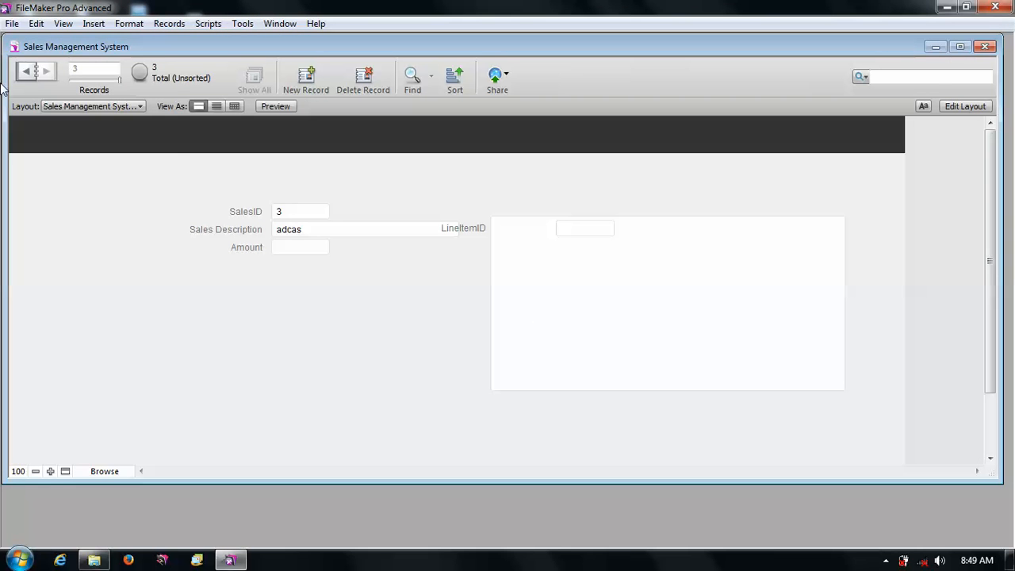
{"action": "left_click", "coordinate": [27, 77]}
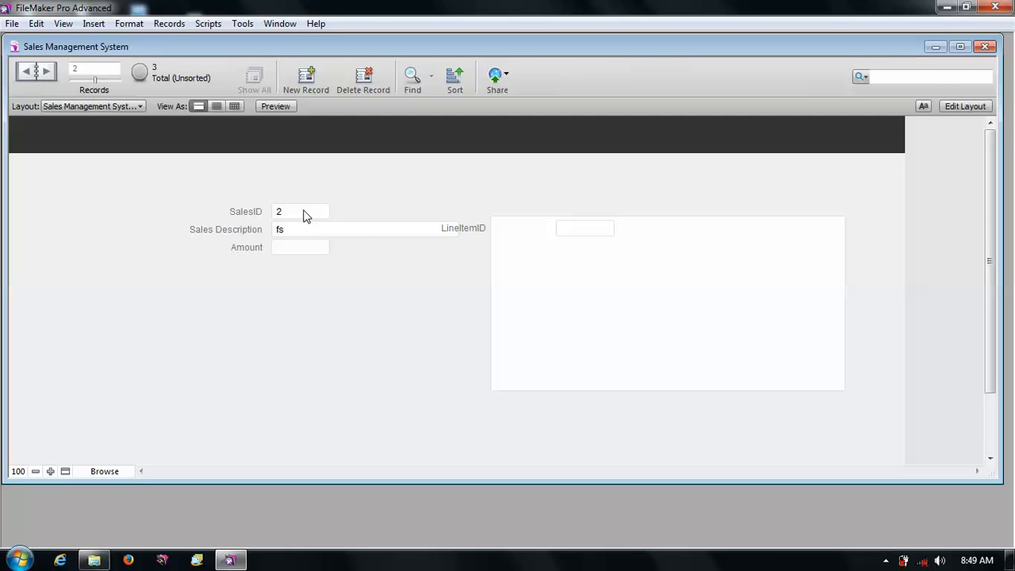
{"action": "left_click", "coordinate": [28, 74]}
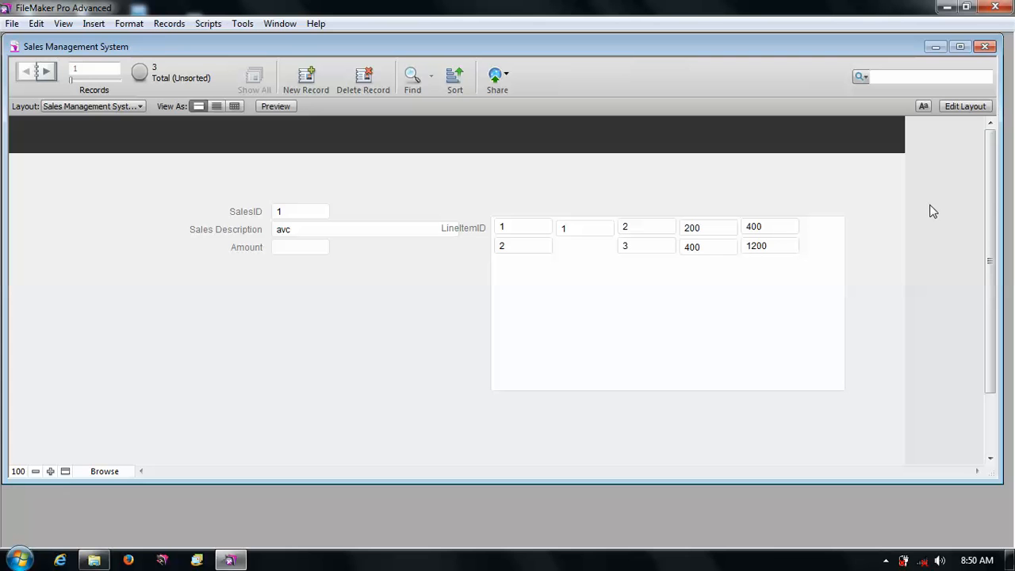
- Return to Layout mode on the Sales layout
{"action": "left_click", "coordinate": [969, 109]}
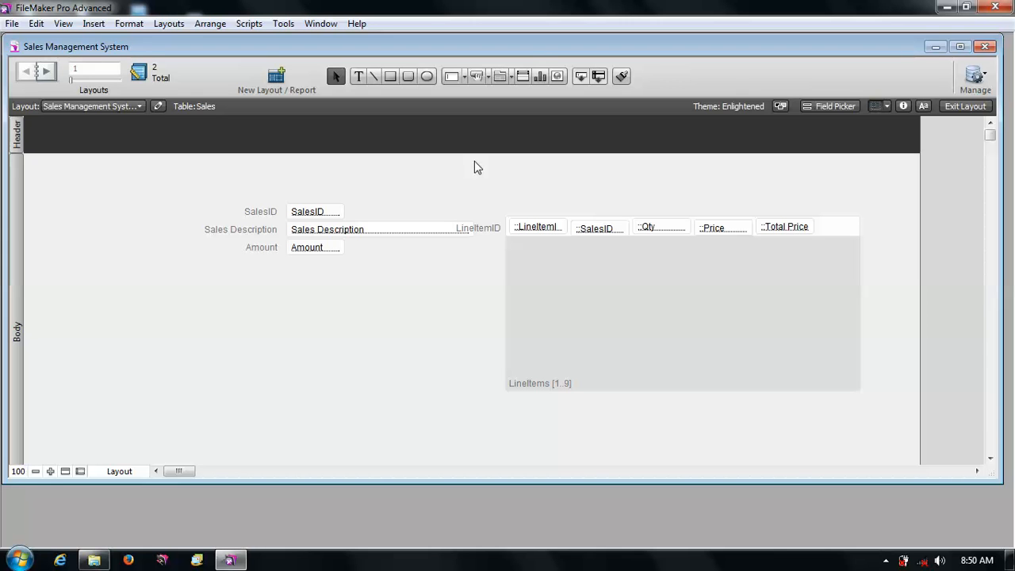
{"action": "left_click", "coordinate": [488, 75]}
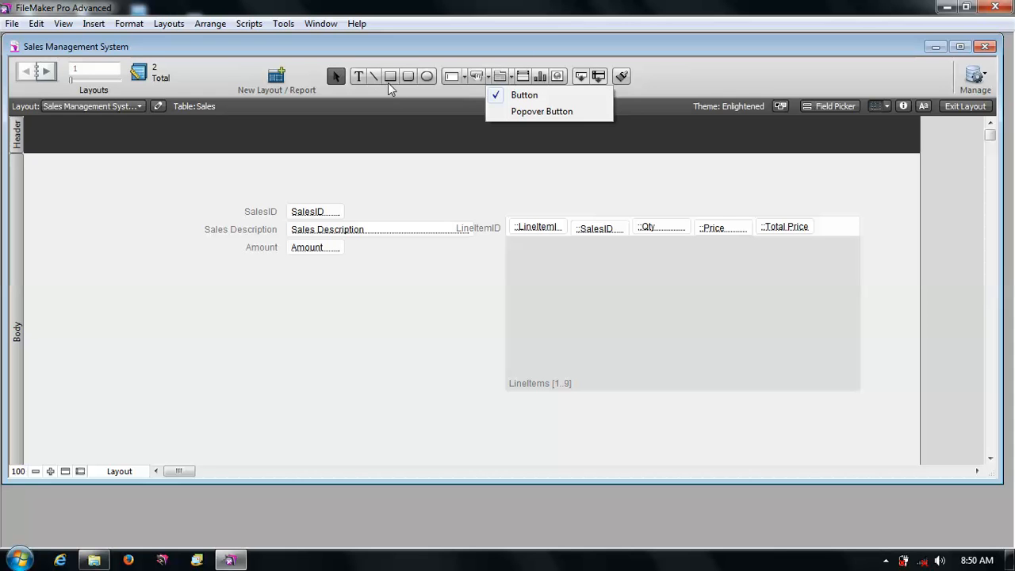
{"action": "left_click", "coordinate": [358, 76]}
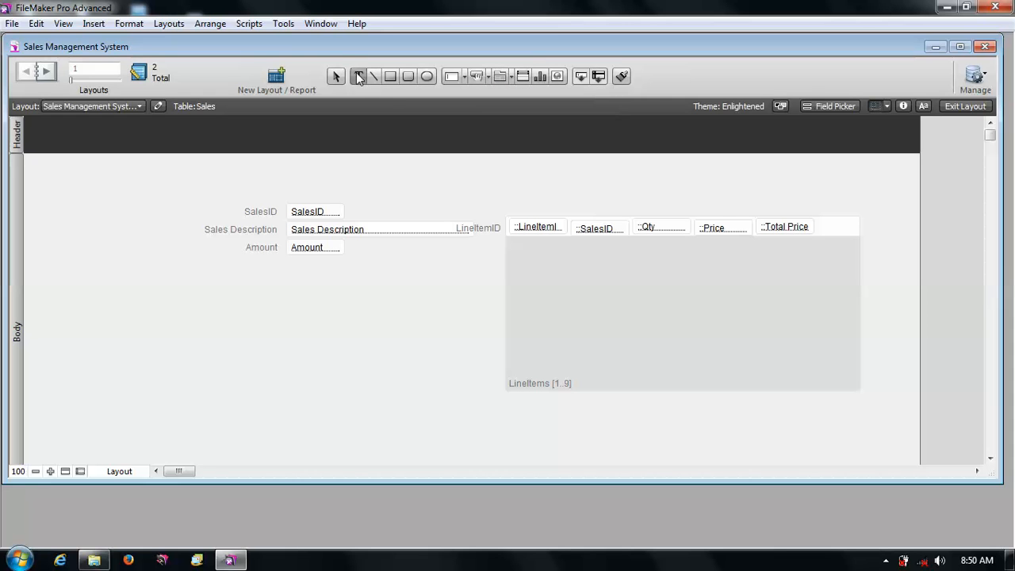
{"action": "left_click", "coordinate": [409, 79]}
- Review the File Options dialog's Open, Spelling, Text and Script Triggers tabs, closing it without changes
{"action": "left_click", "coordinate": [12, 23]}
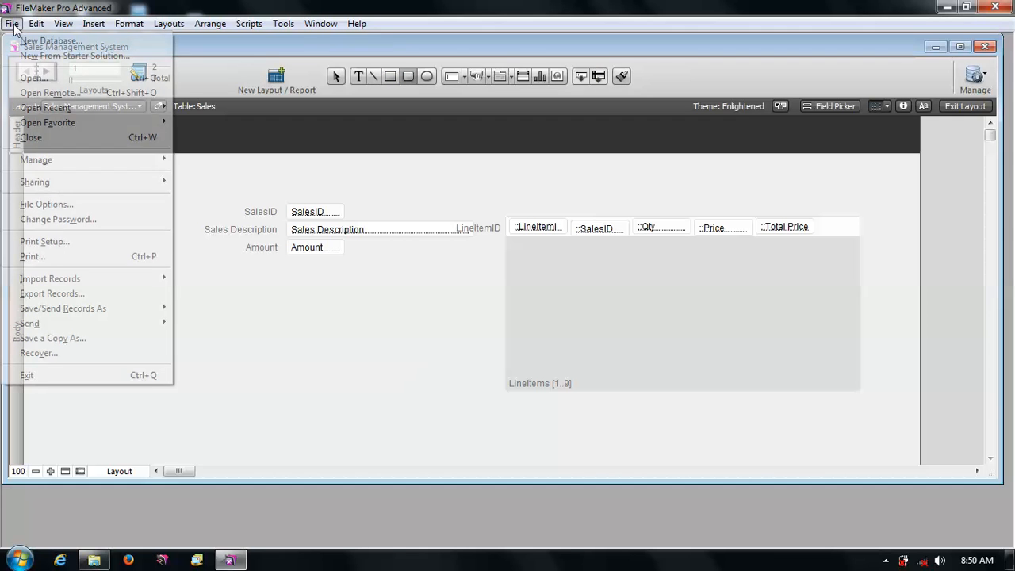
{"action": "left_click", "coordinate": [74, 205]}
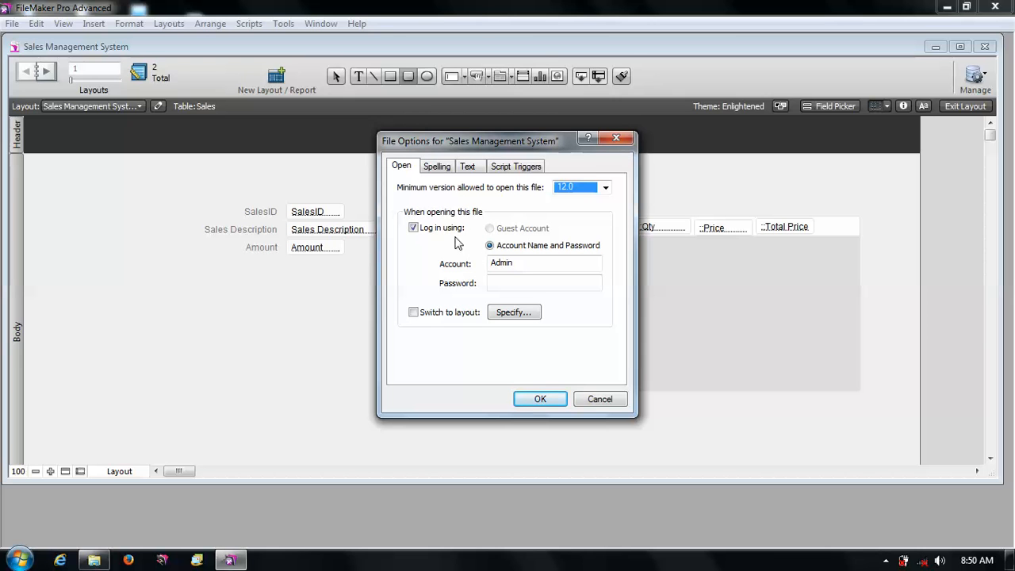
{"action": "left_click", "coordinate": [517, 266]}
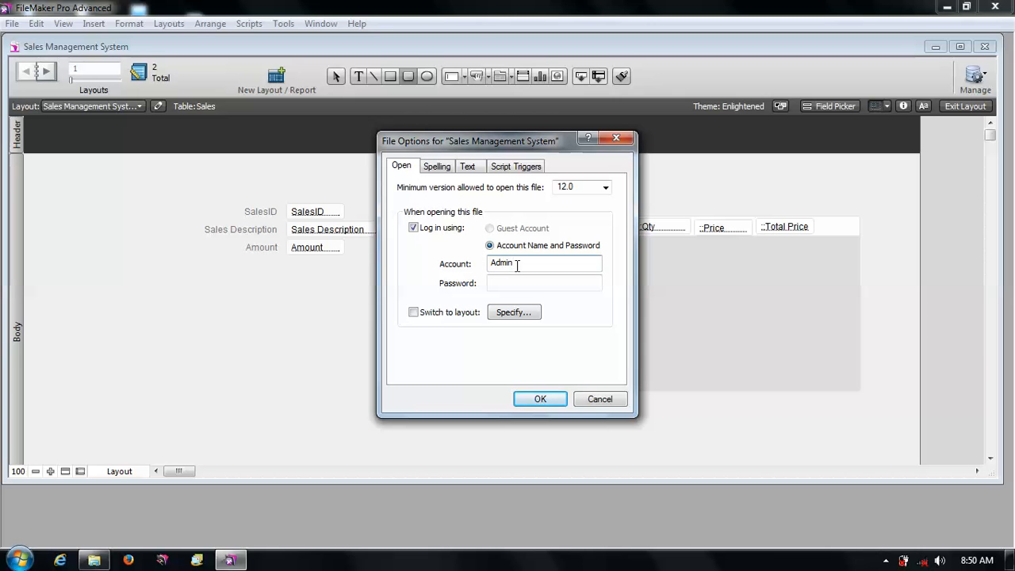
{"action": "left_click", "coordinate": [445, 171]}
{"action": "left_click", "coordinate": [466, 168]}
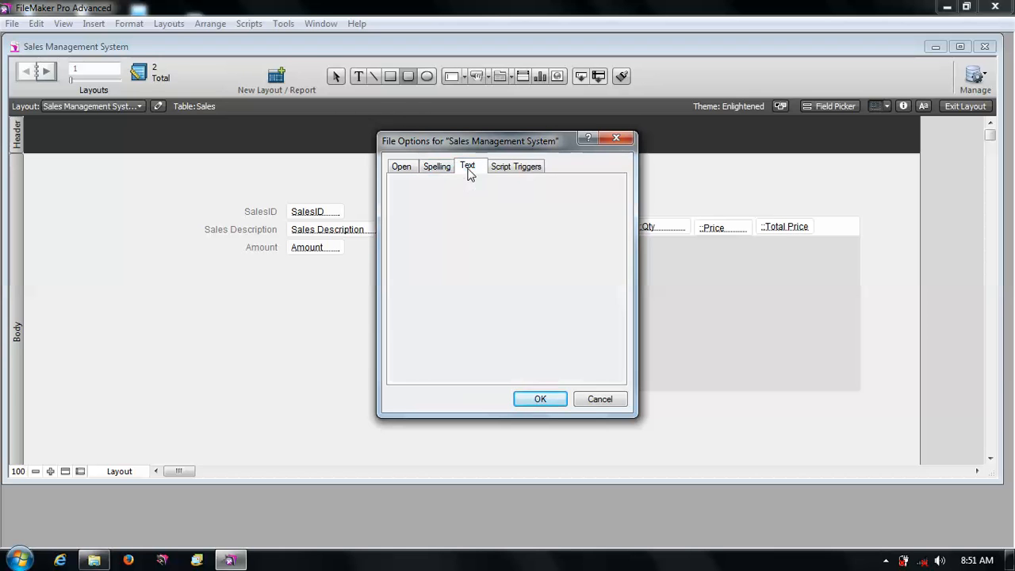
{"action": "left_click", "coordinate": [523, 167]}
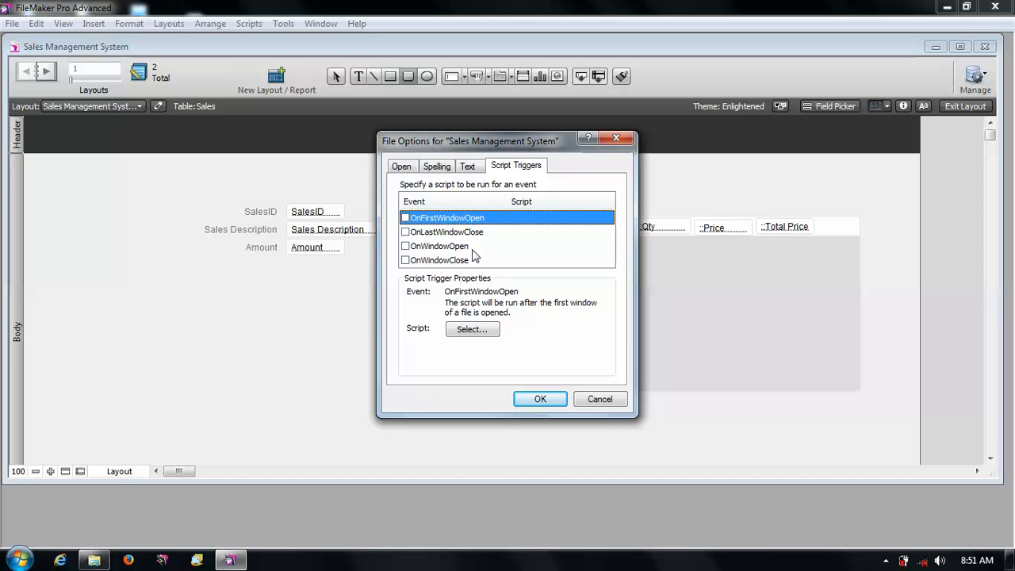
{"action": "left_click", "coordinate": [599, 402]}
- Create a new empty script in Manage Scripts and bring its script editor into view
{"action": "left_click", "coordinate": [255, 26]}
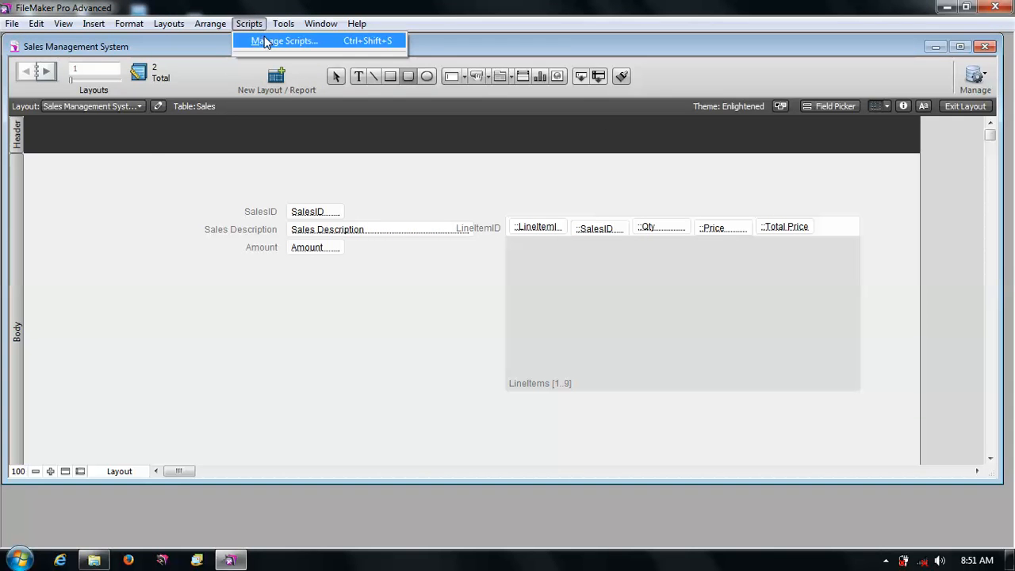
{"action": "left_click", "coordinate": [262, 36]}
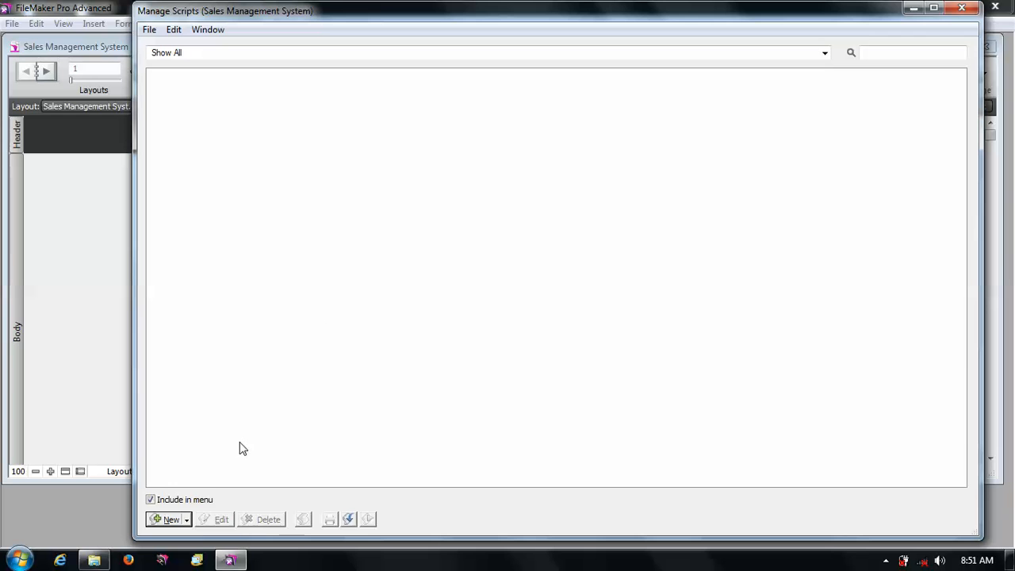
{"action": "left_click", "coordinate": [187, 519]}
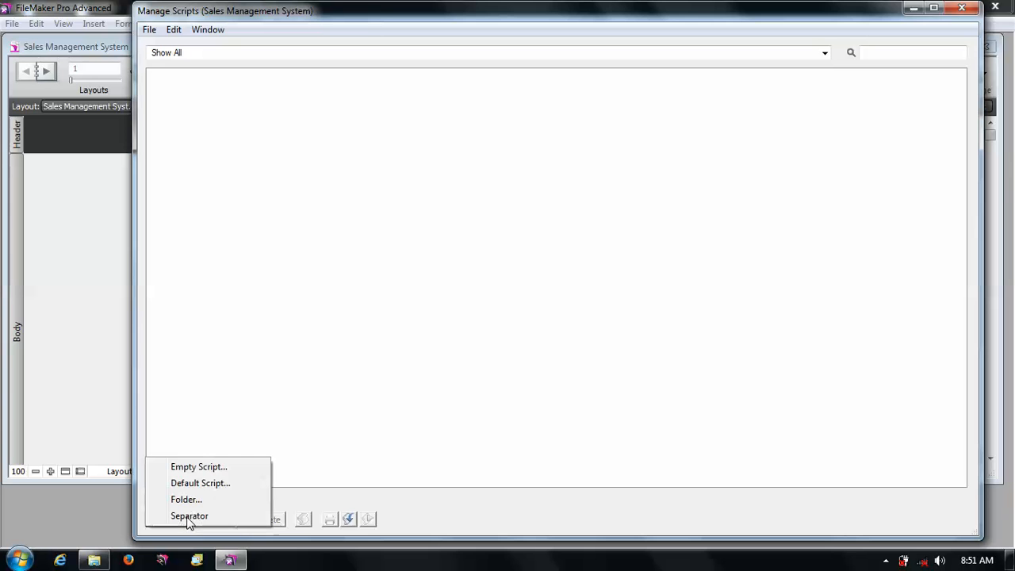
{"action": "left_click", "coordinate": [226, 464]}
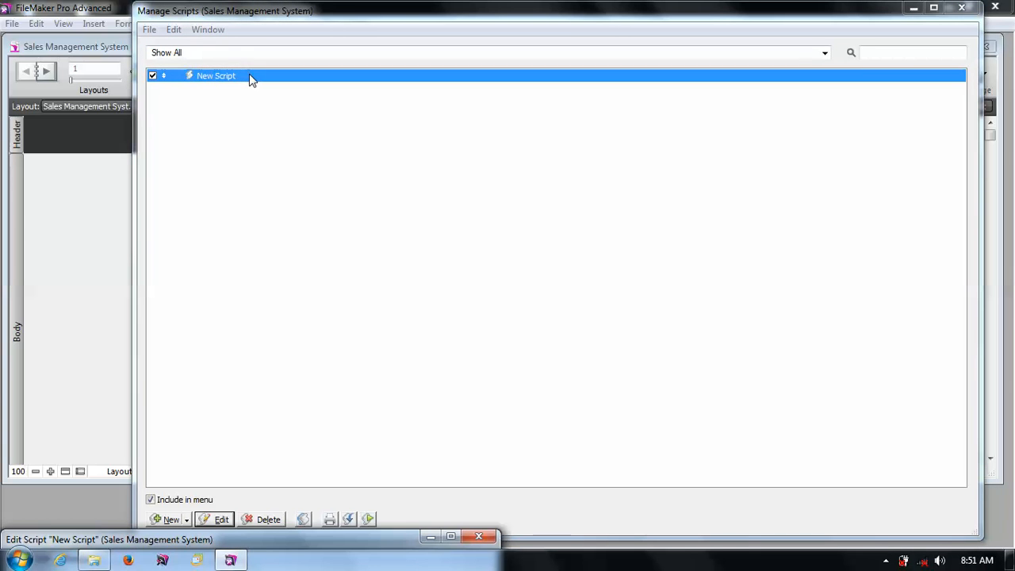
{"action": "left_click_drag", "start_coordinate": [266, 539], "coordinate": [470, 13]}
- Enlarge the script editor and add a Set Variable step to the new script
{"action": "left_click", "coordinate": [332, 150]}
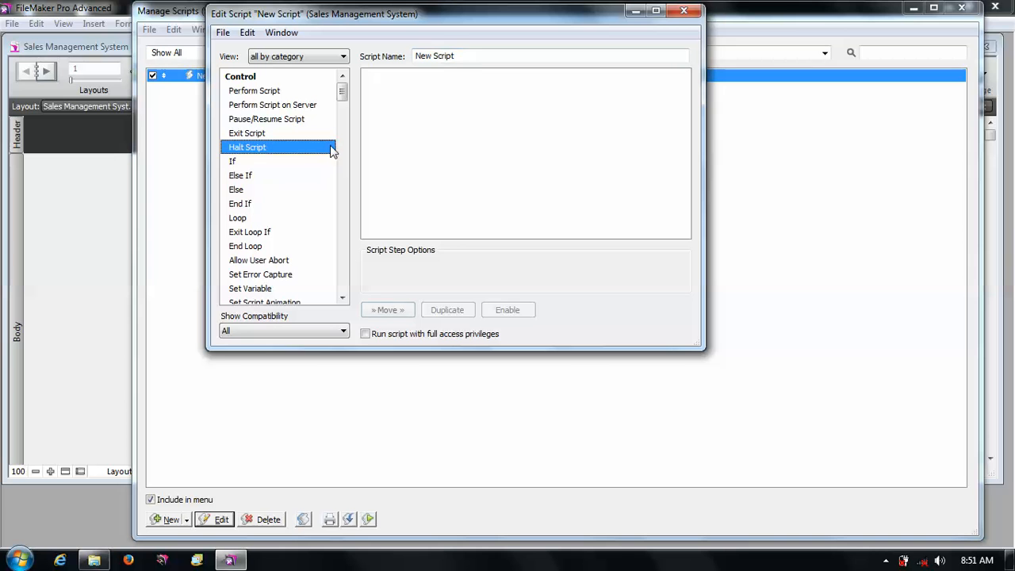
{"action": "left_click_drag", "start_coordinate": [701, 347], "coordinate": [949, 486]}
{"action": "left_click", "coordinate": [342, 251]}
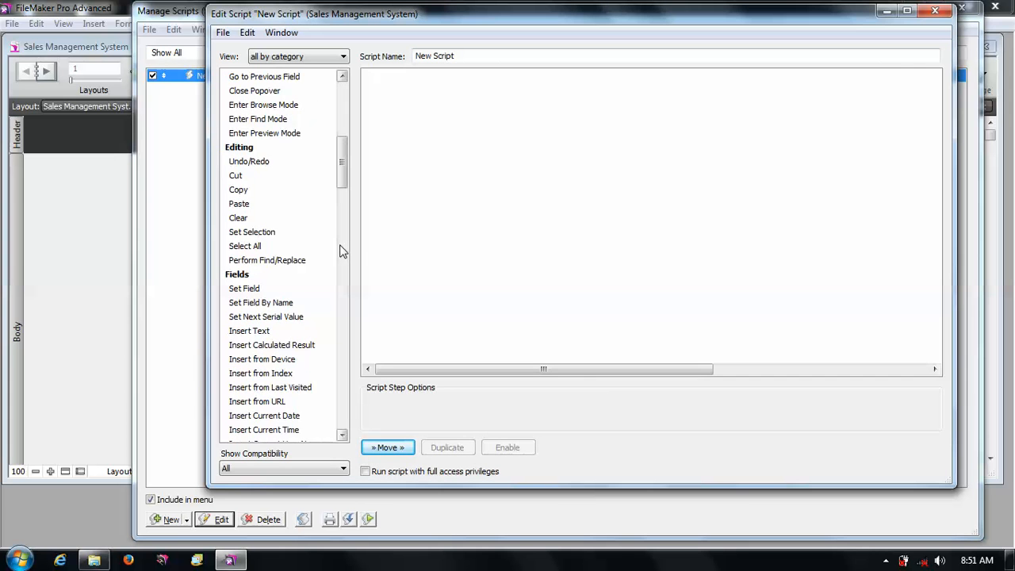
{"action": "left_click_drag", "start_coordinate": [333, 331], "coordinate": [327, 20]}
{"action": "left_click_drag", "start_coordinate": [343, 143], "coordinate": [312, 97]}
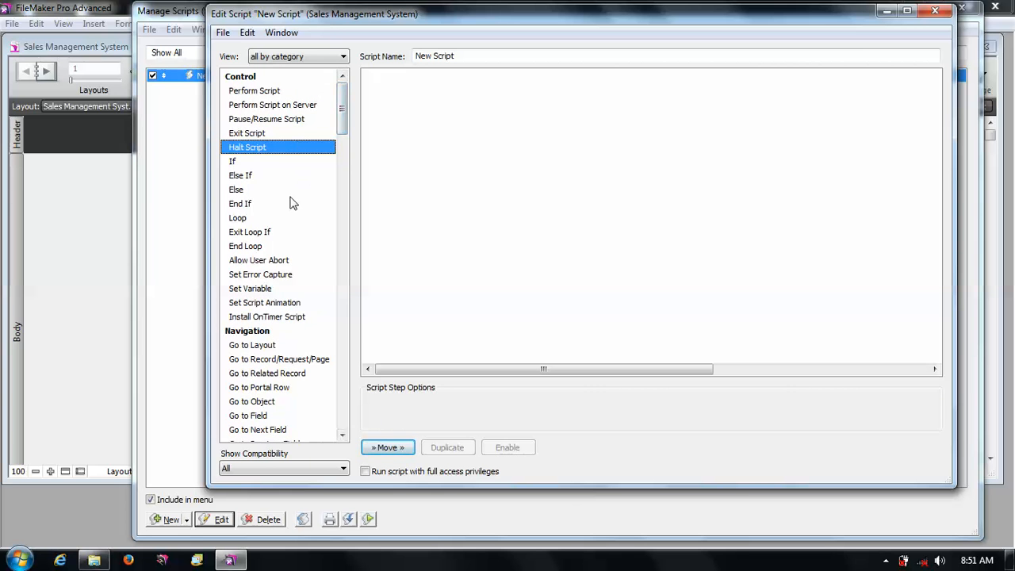
{"action": "double_click", "coordinate": [275, 288]}
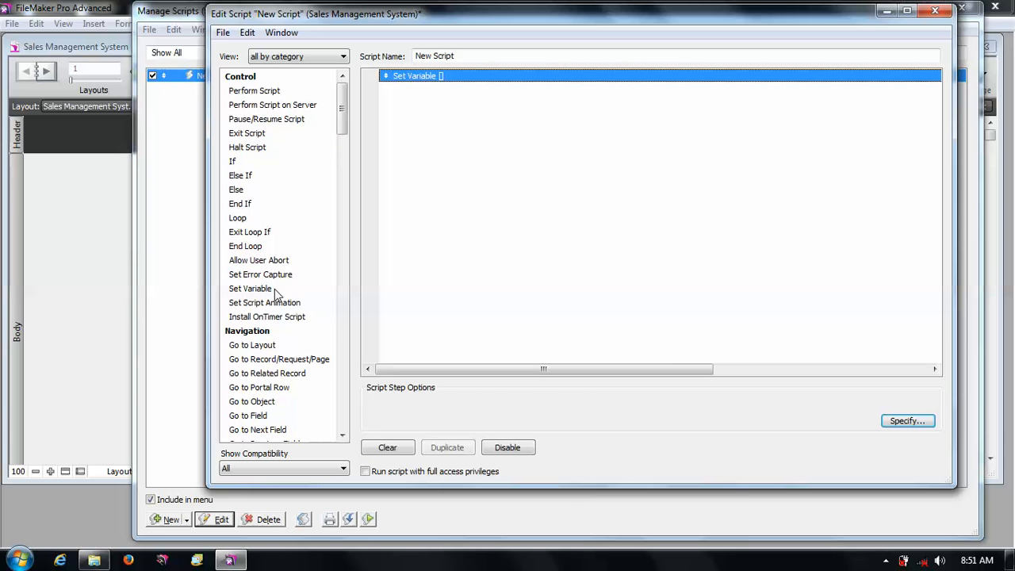
- Open the Set Variable options and its value calculation dialog, then cancel both
{"action": "left_click", "coordinate": [905, 421]}
{"action": "left_click", "coordinate": [944, 253]}
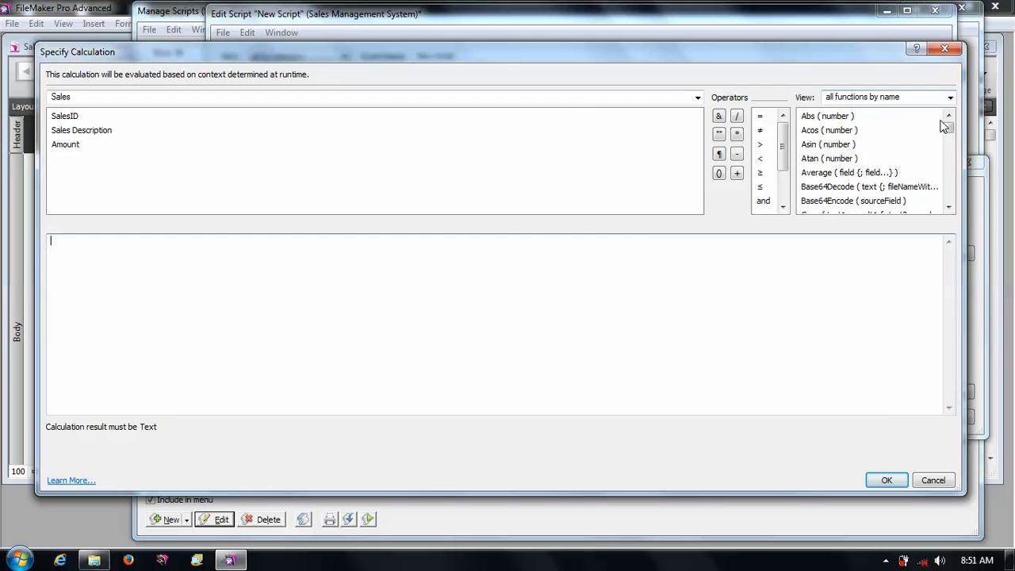
{"action": "mouse_move", "coordinate": [949, 129]}
{"action": "left_mouse_down"}
{"action": "mouse_move", "coordinate": [947, 202]}
{"action": "mouse_move", "coordinate": [947, 125]}
{"action": "left_mouse_up"}
{"action": "left_click", "coordinate": [927, 481]}
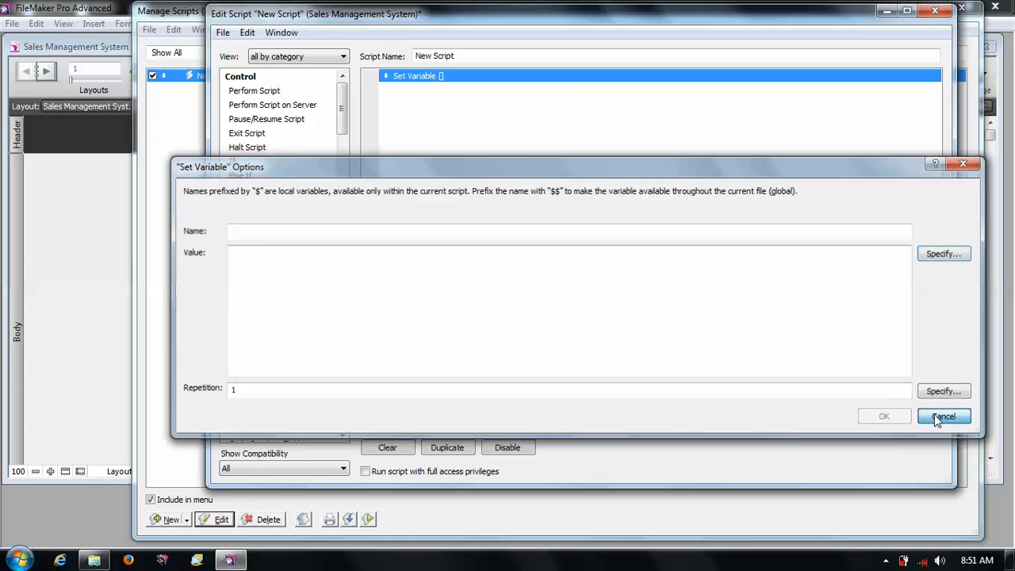
{"action": "left_click", "coordinate": [943, 417]}
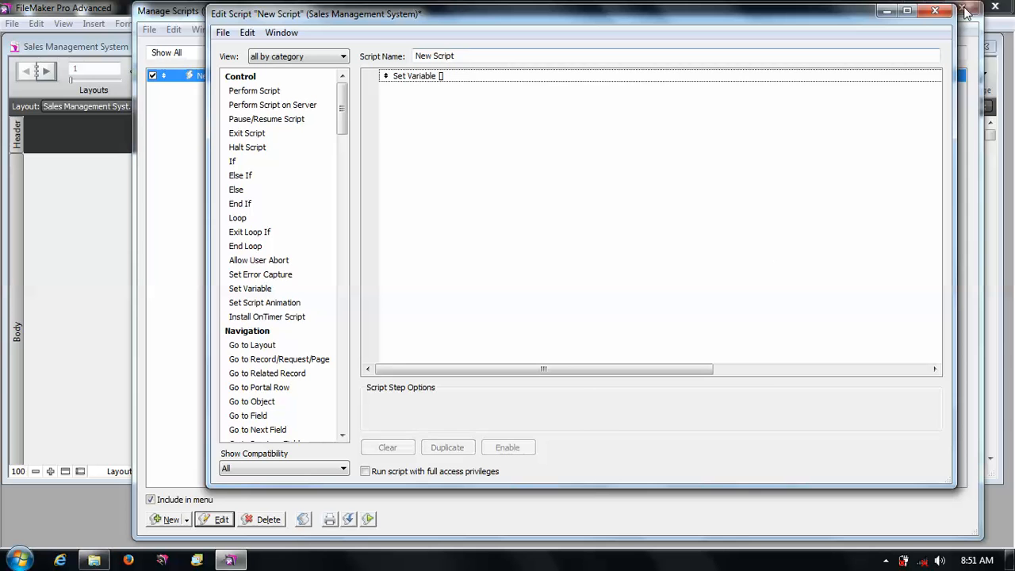
- Close the script editor saving the changes to New Script, and close Manage Scripts
{"action": "left_click", "coordinate": [935, 11]}
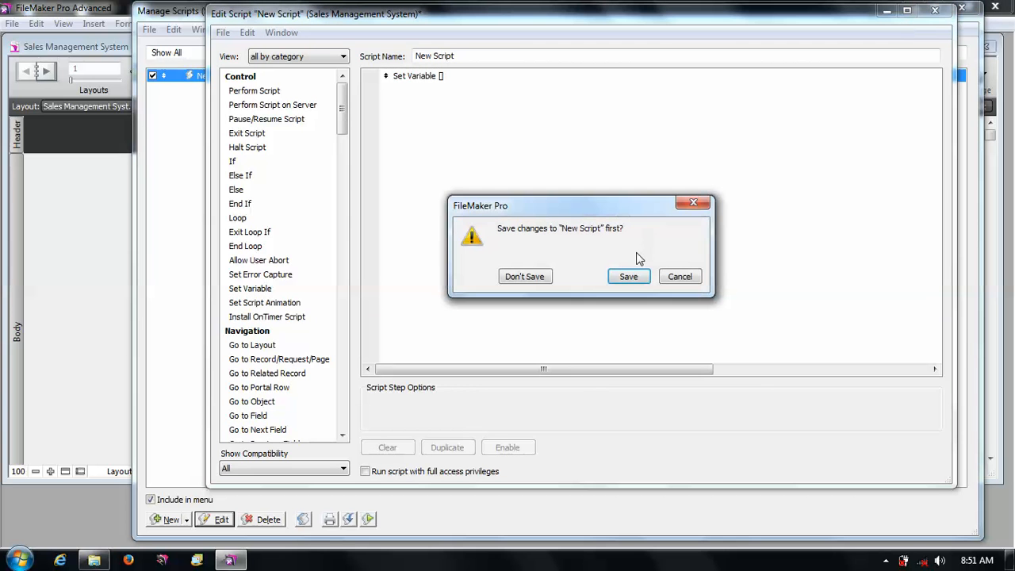
{"action": "left_click", "coordinate": [628, 276]}
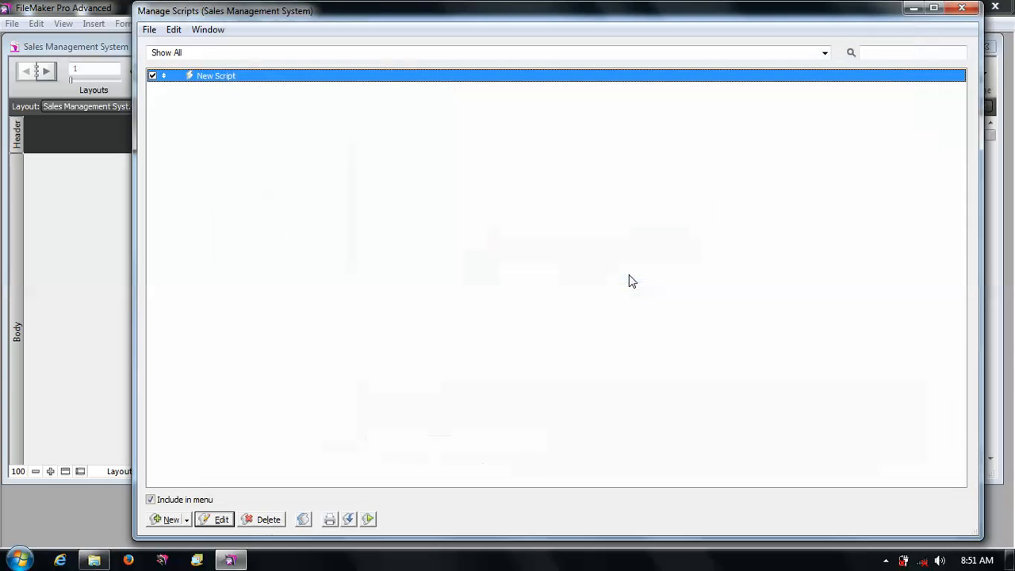
{"action": "left_click", "coordinate": [962, 7]}
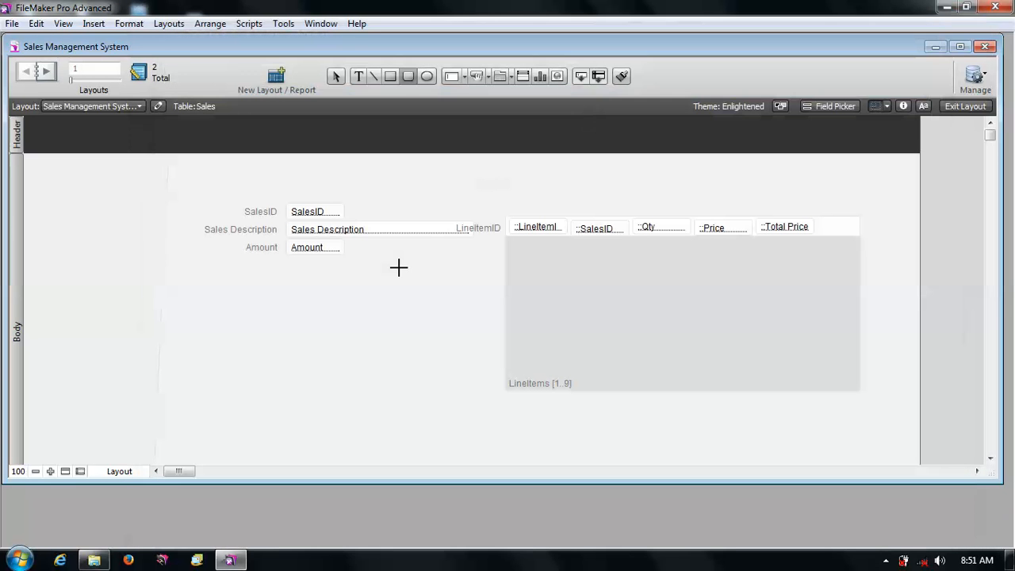
- Review the Layout Setup's General, Views, Printing and Script Triggers tabs, closing it without changes
{"action": "left_click", "coordinate": [158, 106]}
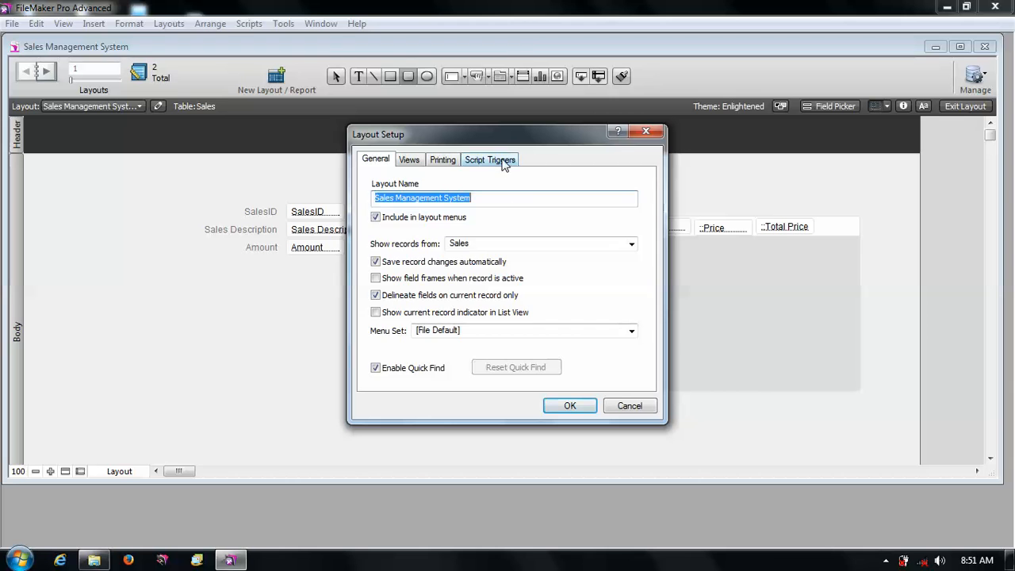
{"action": "left_click", "coordinate": [504, 162]}
{"action": "left_click", "coordinate": [410, 161]}
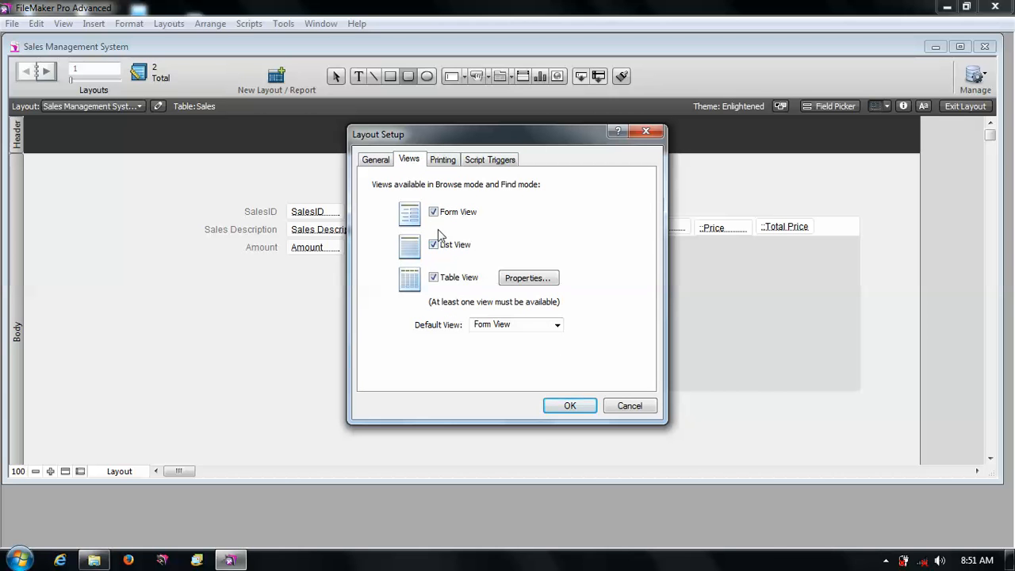
{"action": "left_click", "coordinate": [446, 161]}
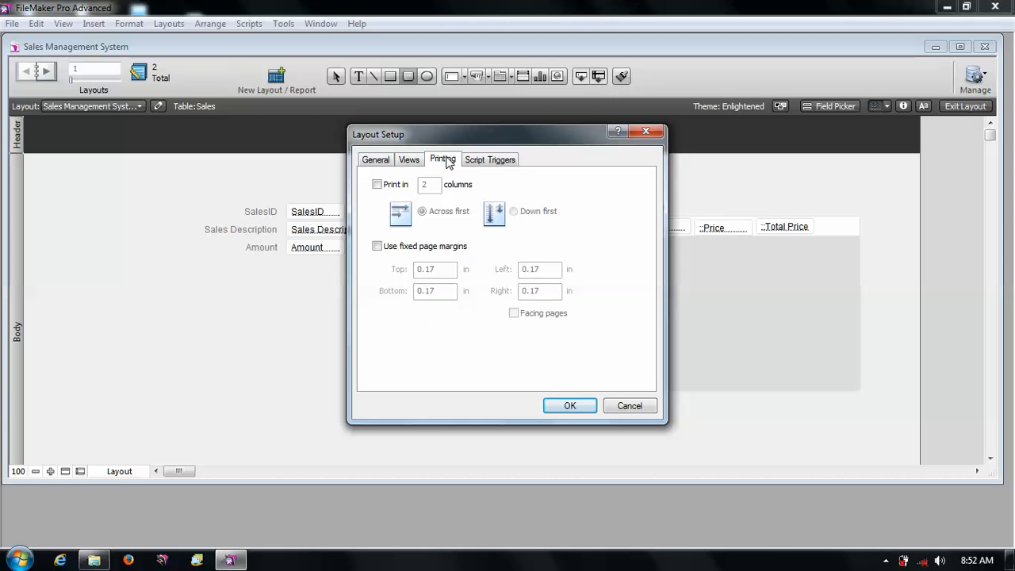
{"action": "left_click", "coordinate": [481, 160]}
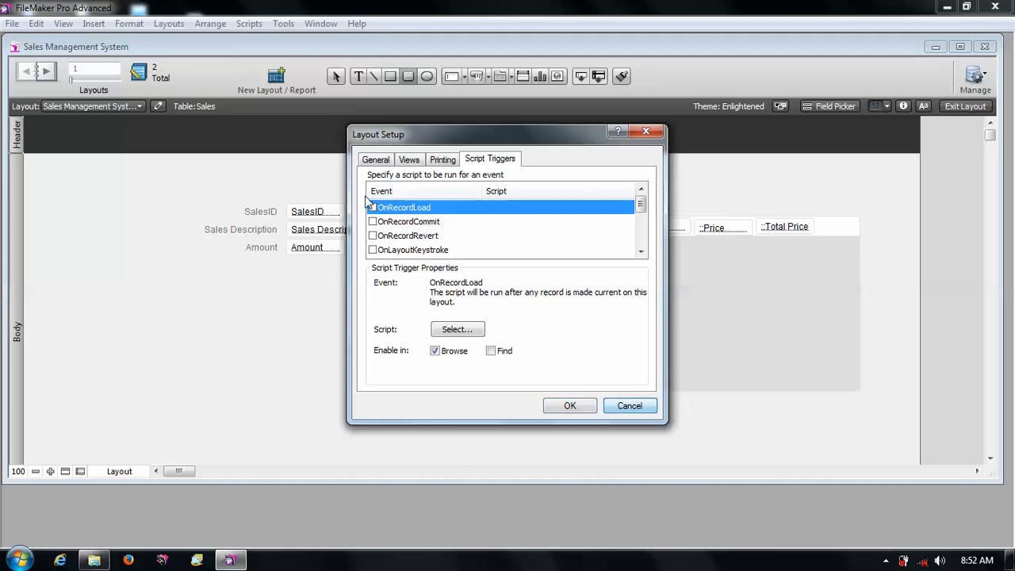
{"action": "left_click", "coordinate": [648, 408]}
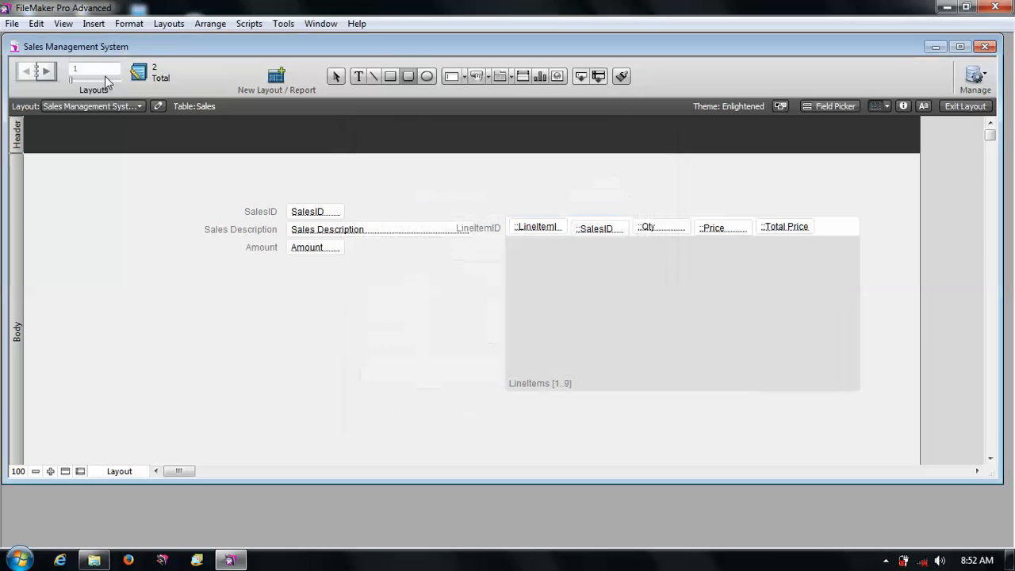
- Inspect the Admin account and the Full Access privilege set in Manage Security, closing without changes
{"action": "left_click", "coordinate": [10, 24]}
{"action": "mouse_move", "coordinate": [77, 163]}
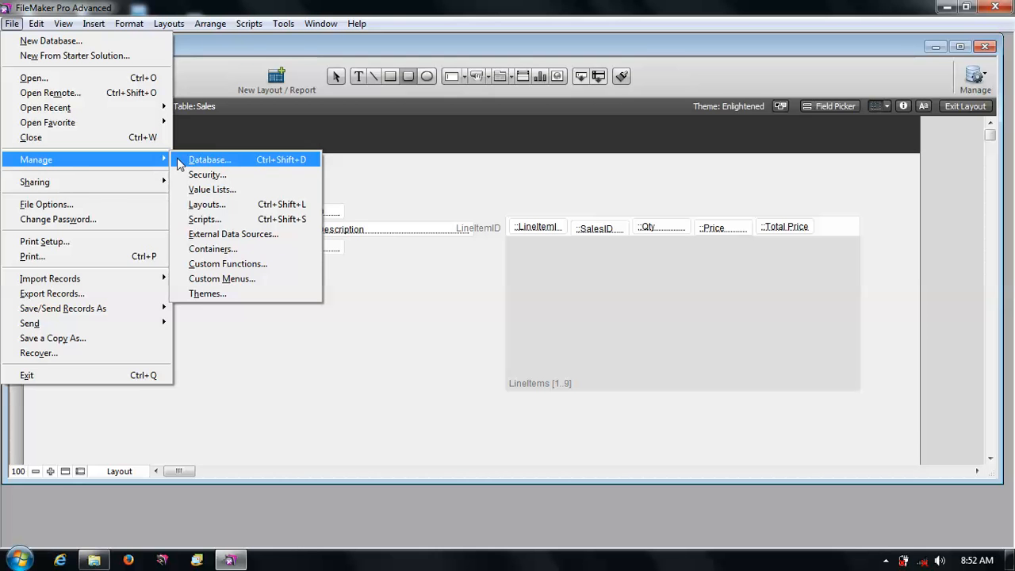
{"action": "left_click", "coordinate": [200, 174]}
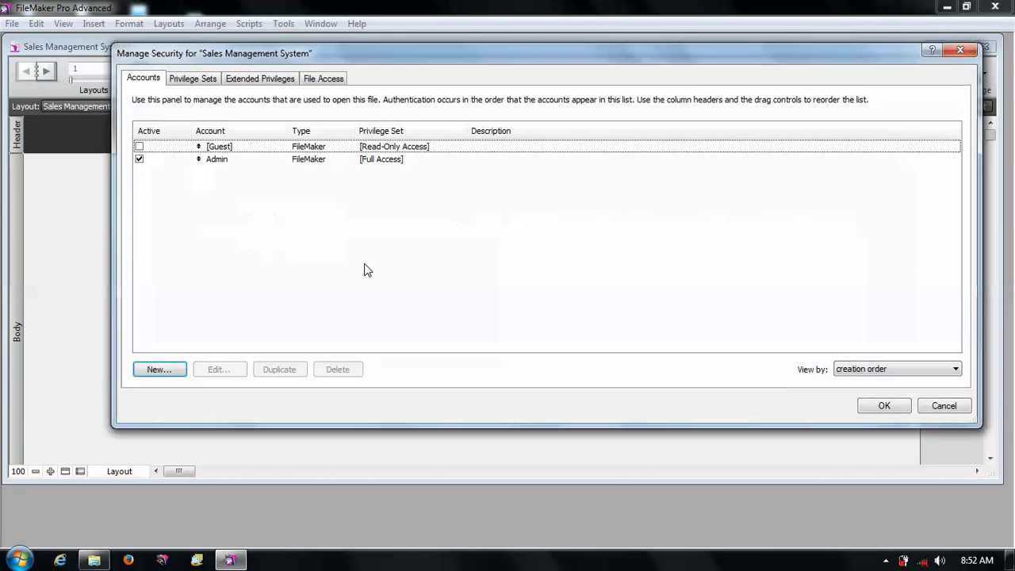
{"action": "left_click", "coordinate": [218, 161]}
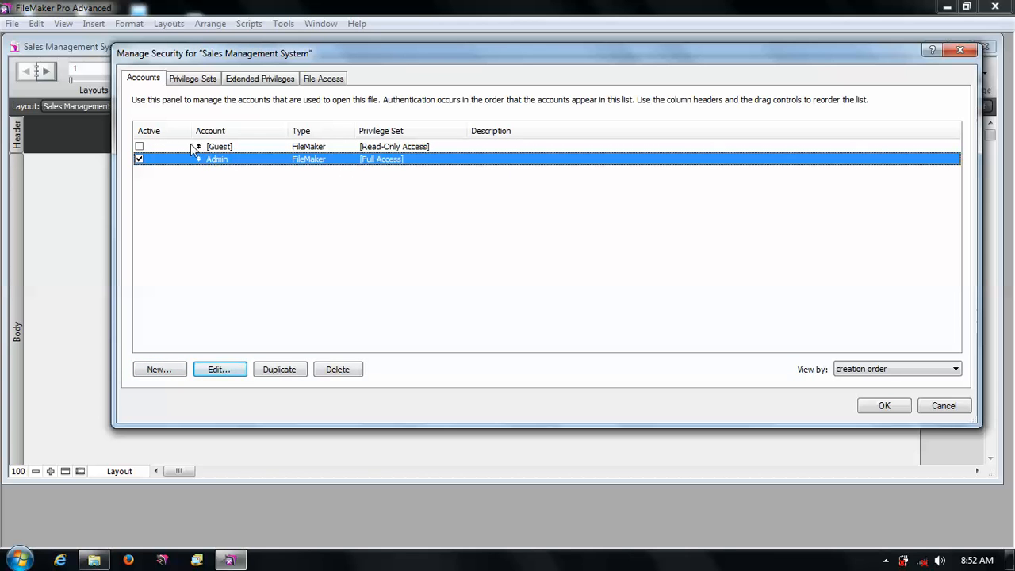
{"action": "left_click", "coordinate": [183, 82]}
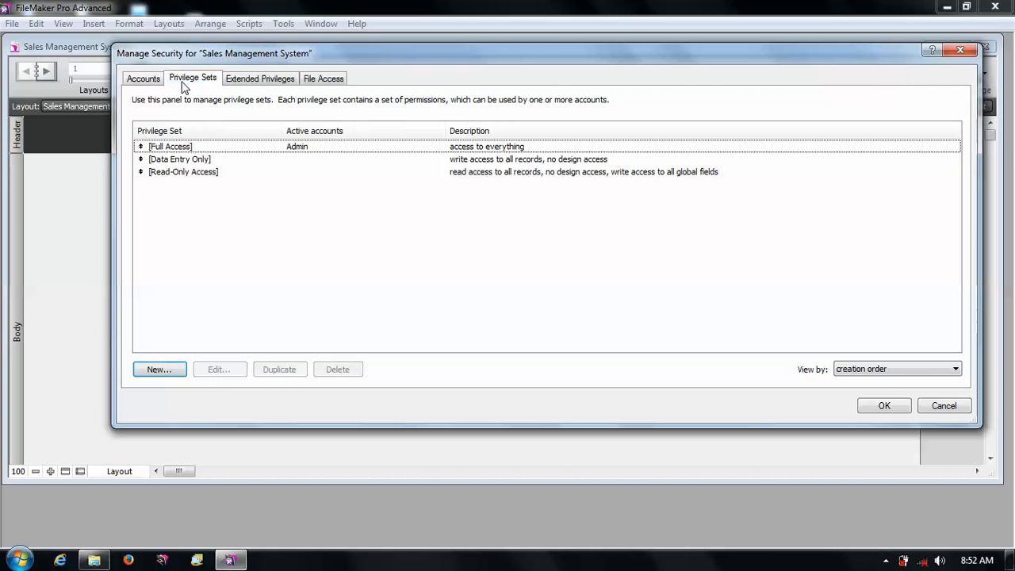
{"action": "left_click", "coordinate": [304, 154]}
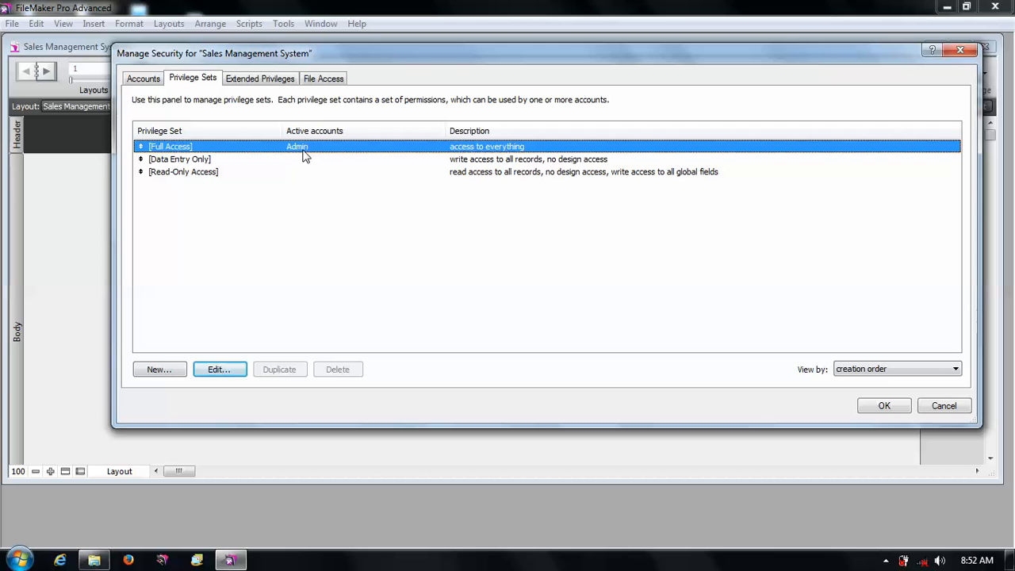
{"action": "double_click", "coordinate": [304, 154]}
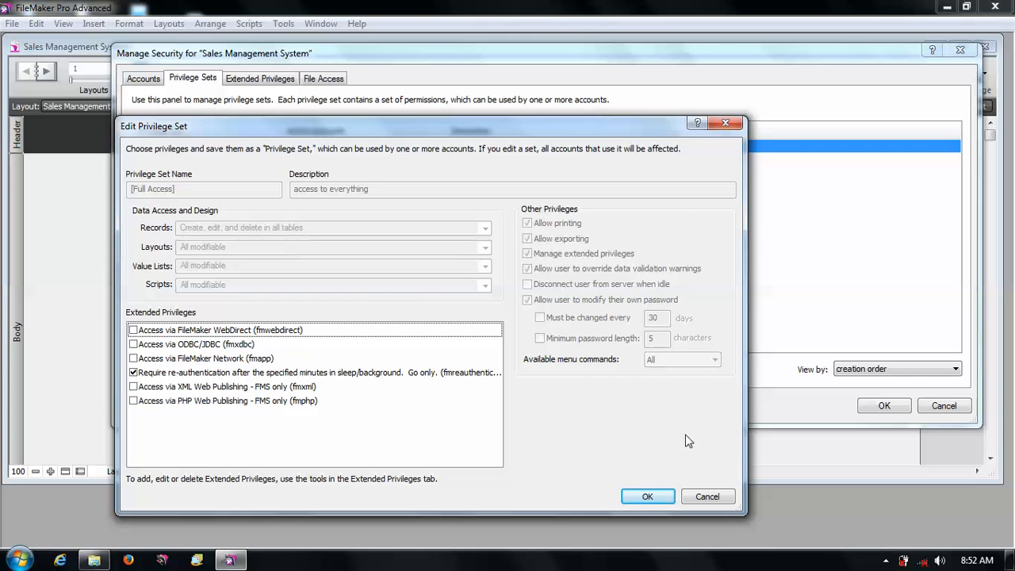
{"action": "left_click", "coordinate": [708, 497]}
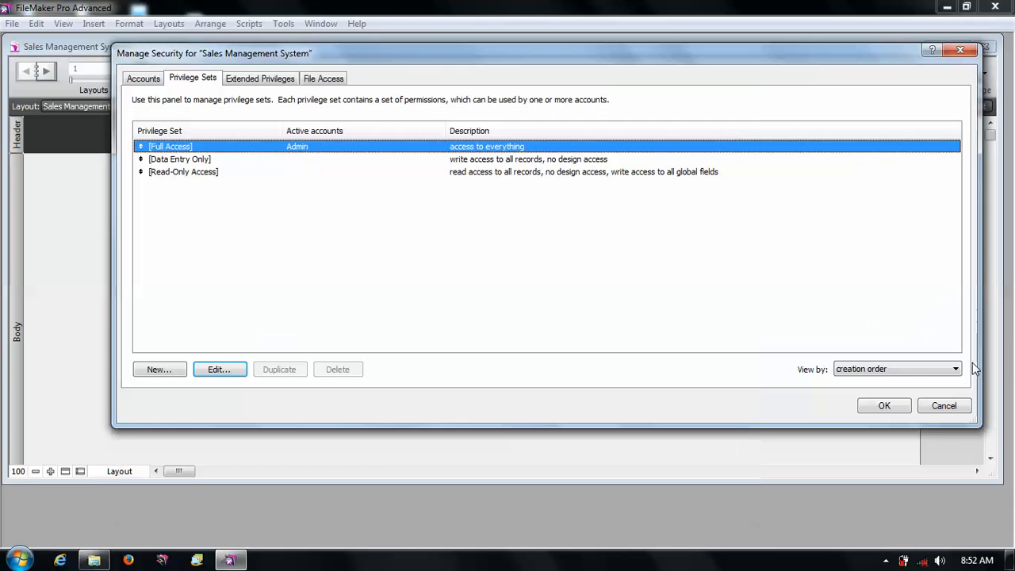
{"action": "left_click", "coordinate": [943, 406]}
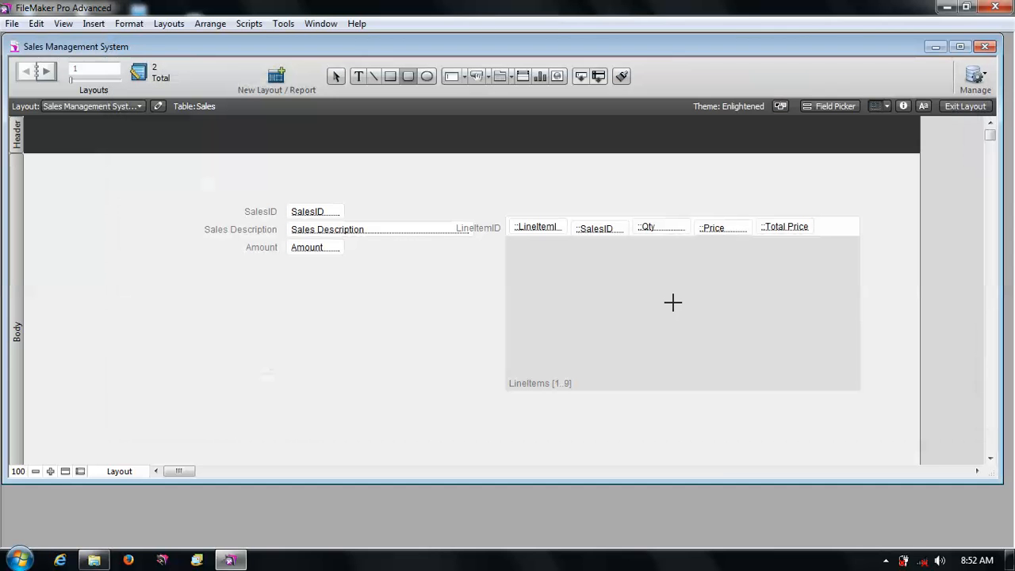
{"action": "left_click", "coordinate": [336, 76]}
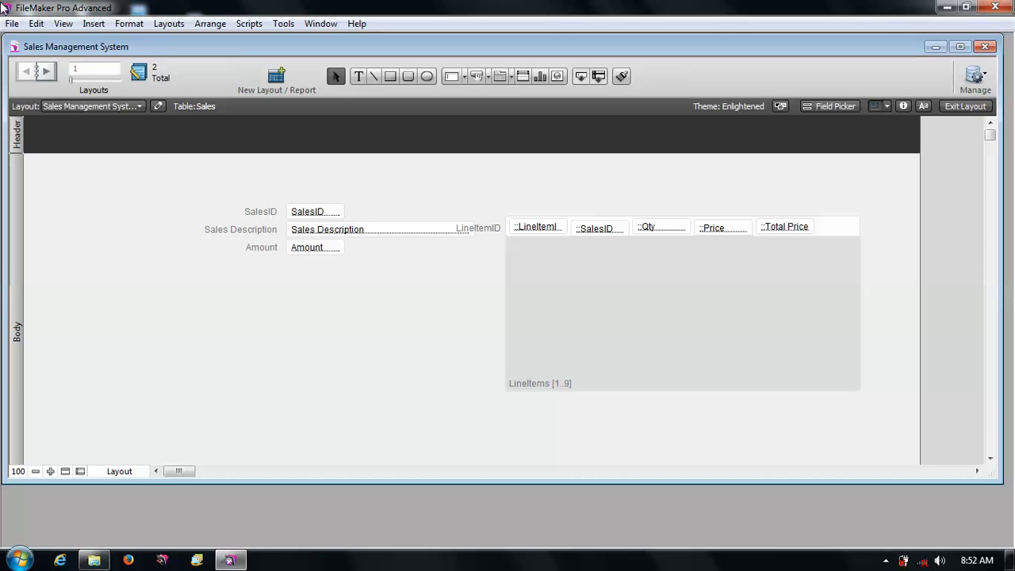
{"action": "left_click", "coordinate": [12, 24]}
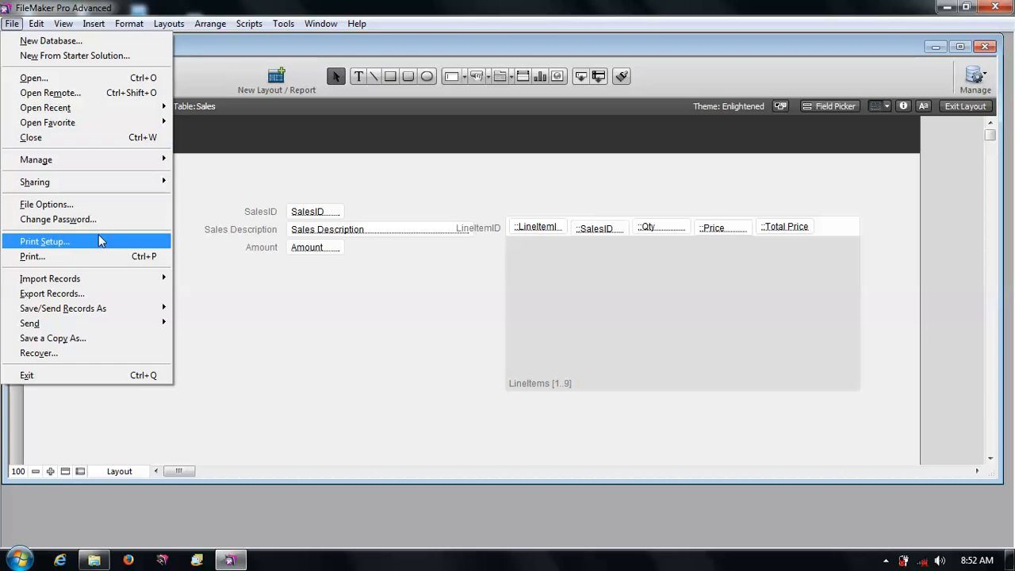
{"action": "left_click", "coordinate": [289, 179]}
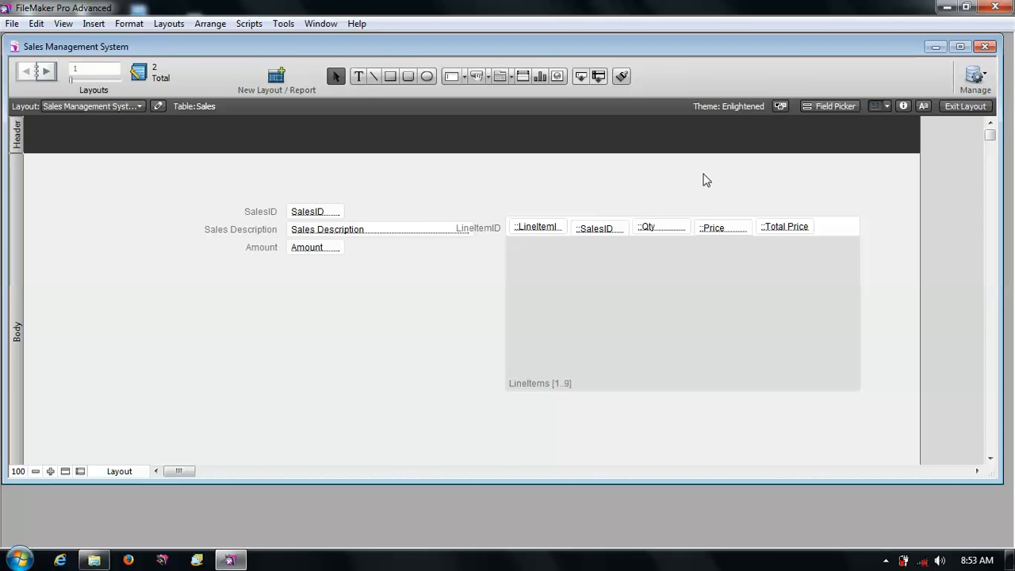
- Turn off Browse Mode field entry for the SalesID field so it cannot be edited while browsing
{"action": "left_click", "coordinate": [321, 221]}
{"action": "left_click", "coordinate": [903, 105]}
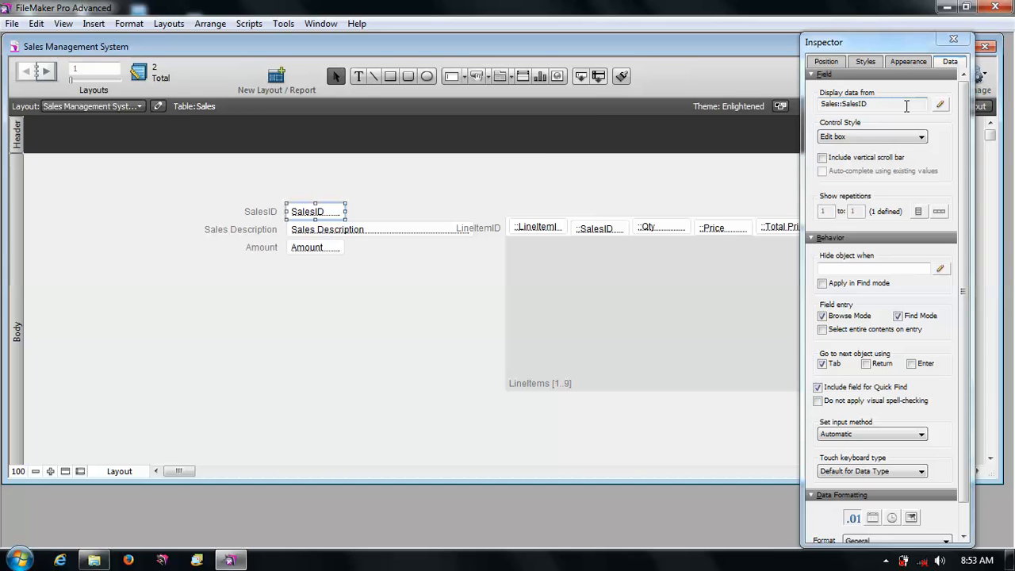
{"action": "left_click", "coordinate": [826, 62]}
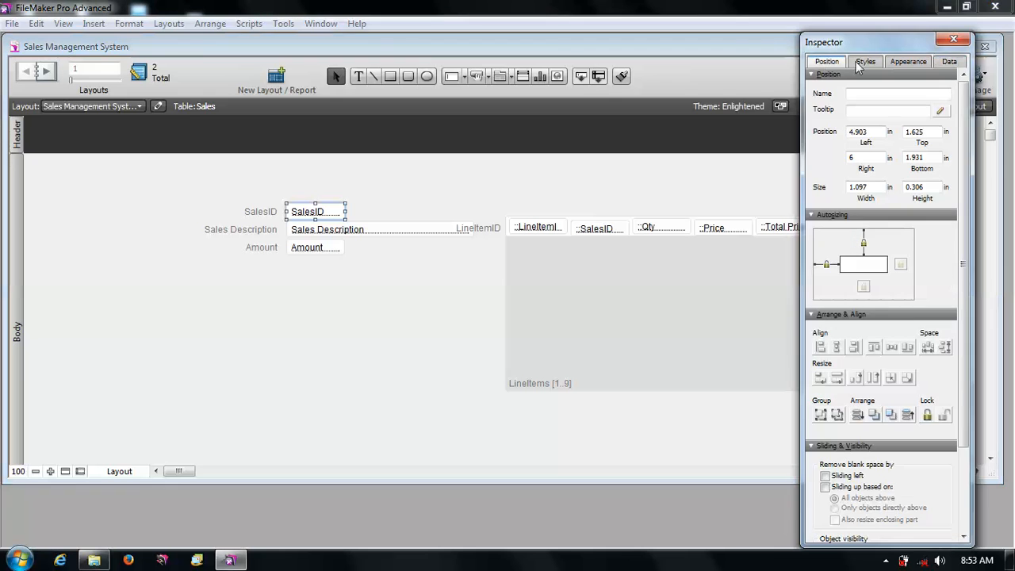
{"action": "left_click", "coordinate": [945, 63]}
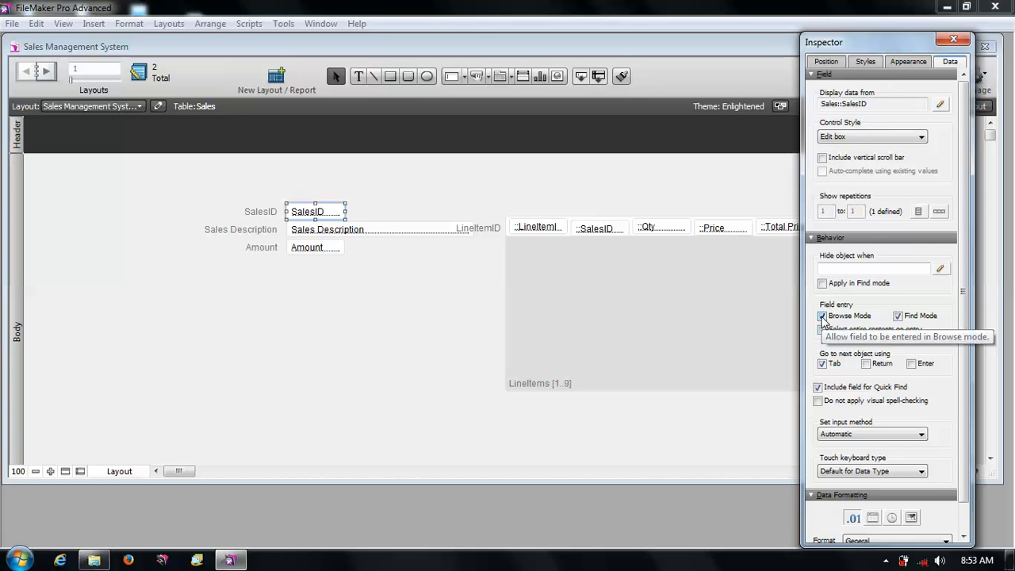
{"action": "left_click", "coordinate": [822, 316]}
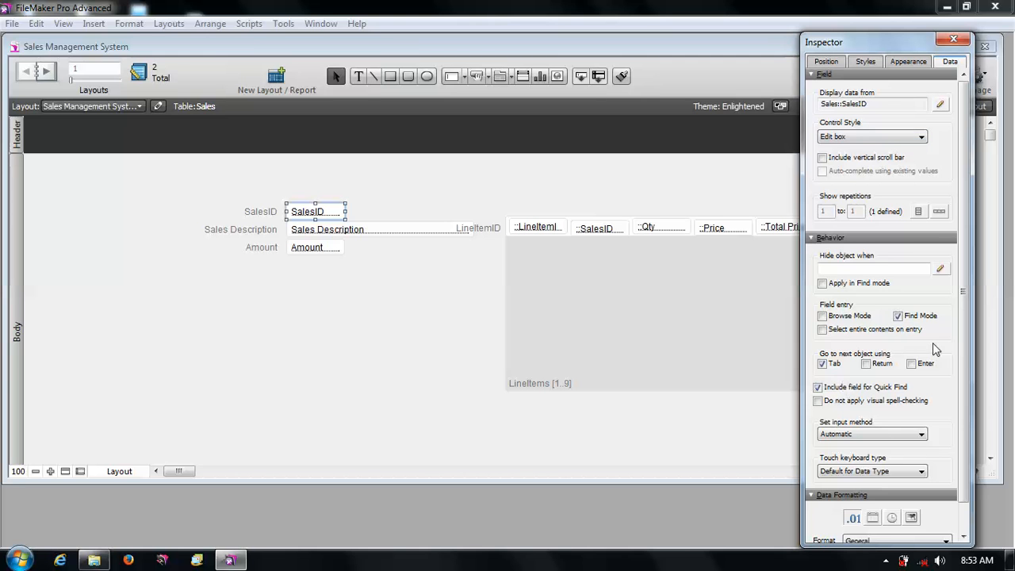
{"action": "scroll", "coordinate": [961, 344], "scroll_direction": "down", "scroll_amount": 1}
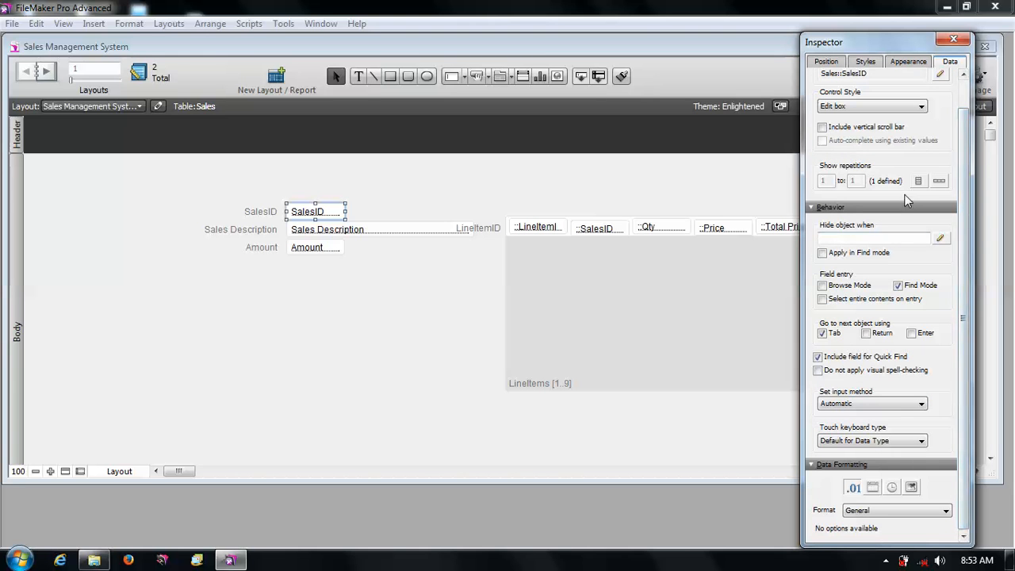
{"action": "left_click", "coordinate": [952, 40]}
{"action": "left_click", "coordinate": [853, 173]}
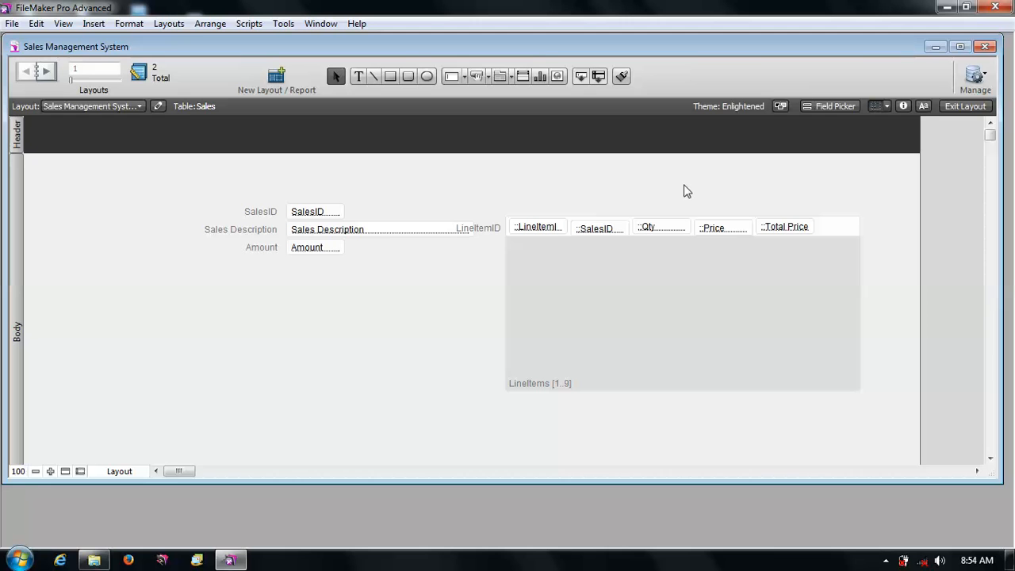
- Shorten the Sales Description field so its right edge clears the LineItemID label
{"action": "left_click", "coordinate": [456, 230]}
{"action": "left_click", "coordinate": [431, 232]}
{"action": "left_click_drag", "start_coordinate": [475, 229], "coordinate": [450, 230]}
{"action": "left_click", "coordinate": [491, 200]}
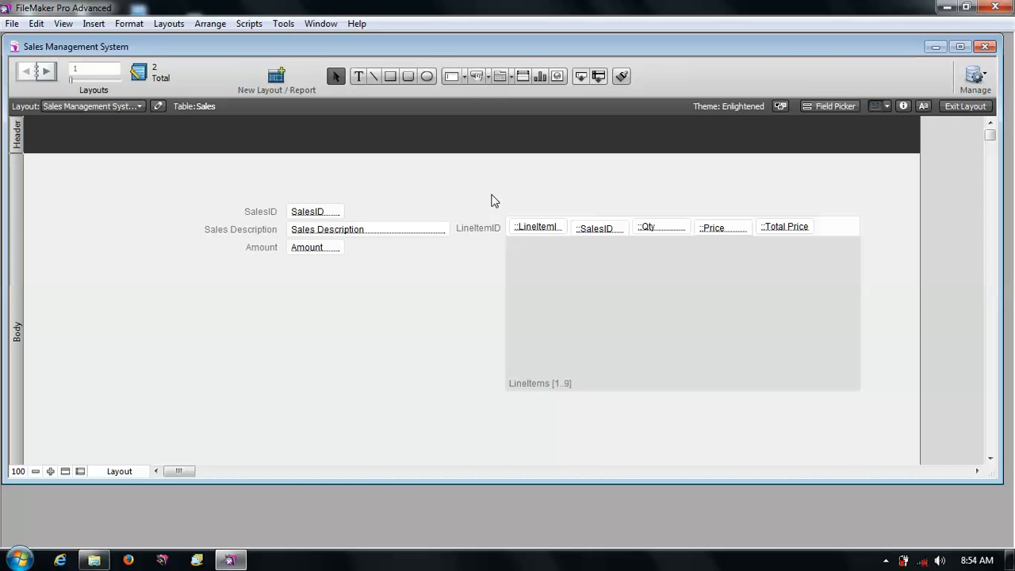